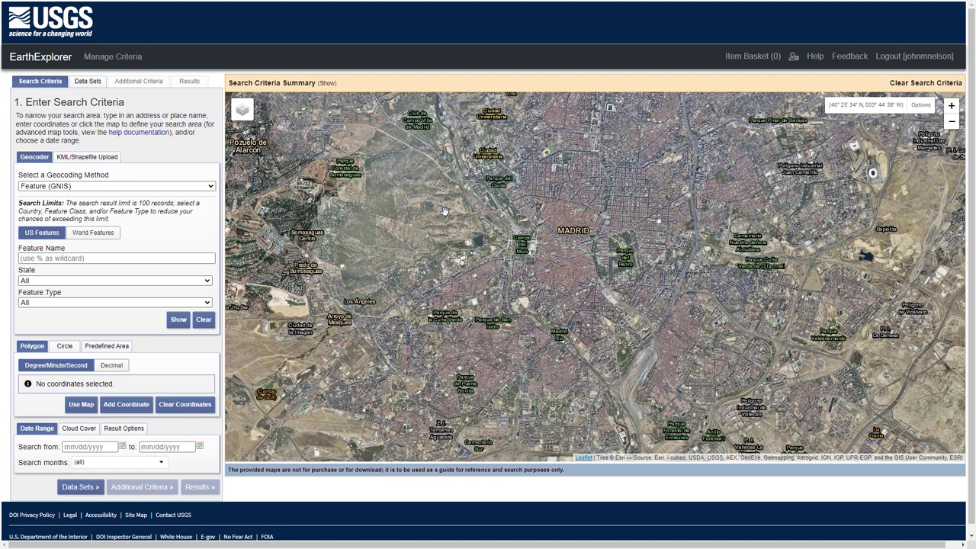
Step: Use the current map view as the search area and expand the Landsat data set category
click(81, 404)
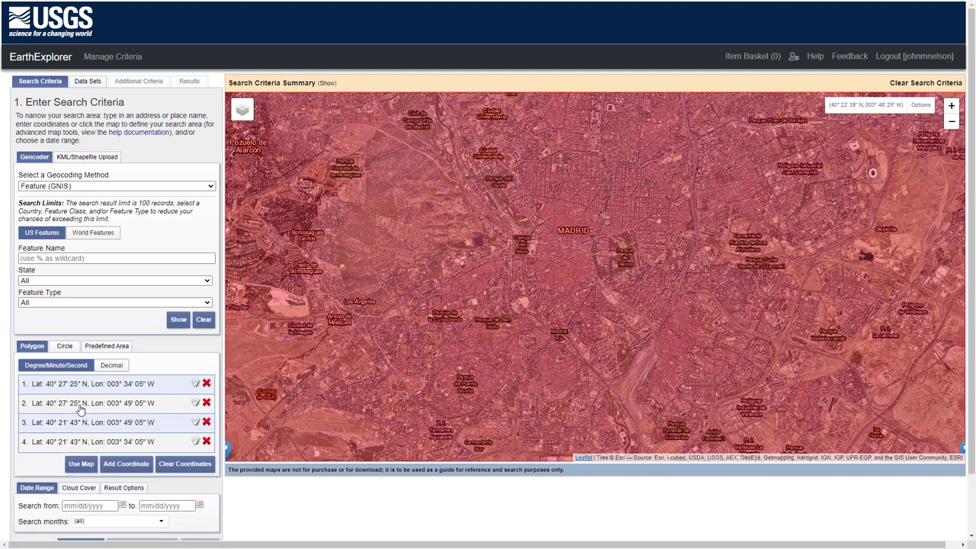
click(87, 82)
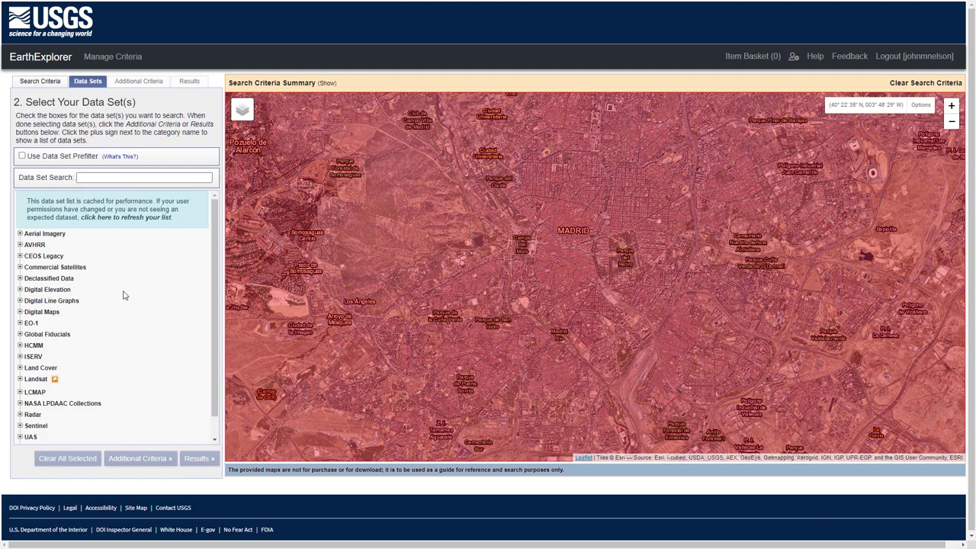
click(20, 379)
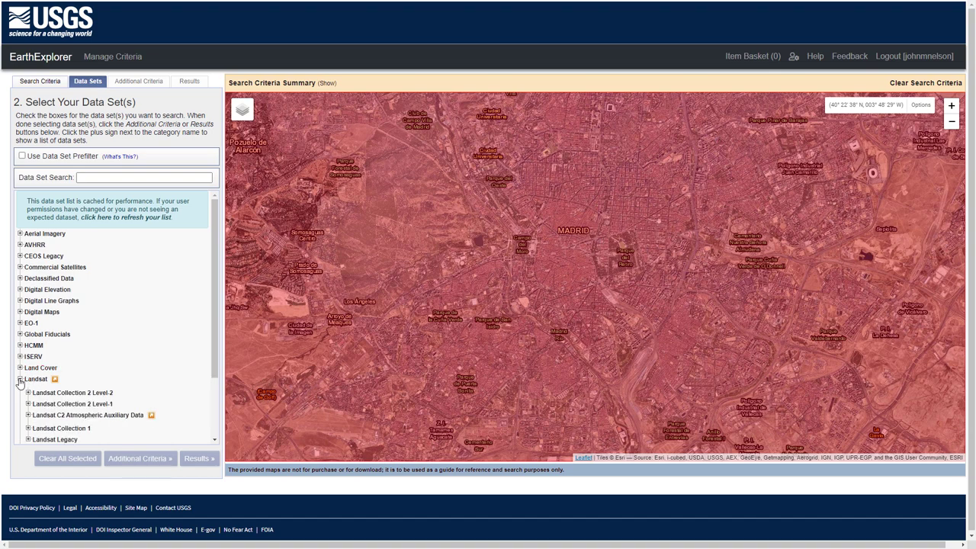
scroll(34, 375, down, 1)
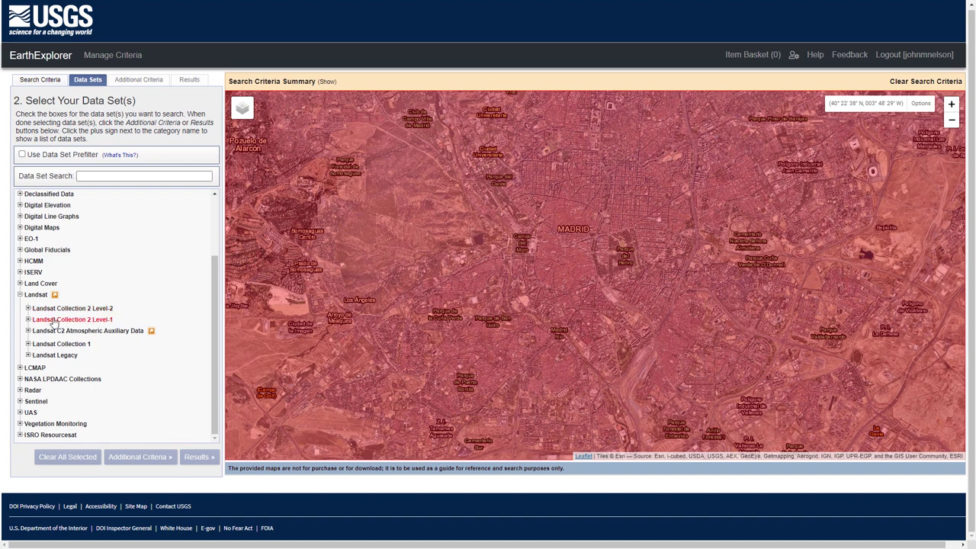
Step: Check Landsat 8-9 OLI/TIRS C2 L2 and C2 L1, dismissing each data set message
click(29, 308)
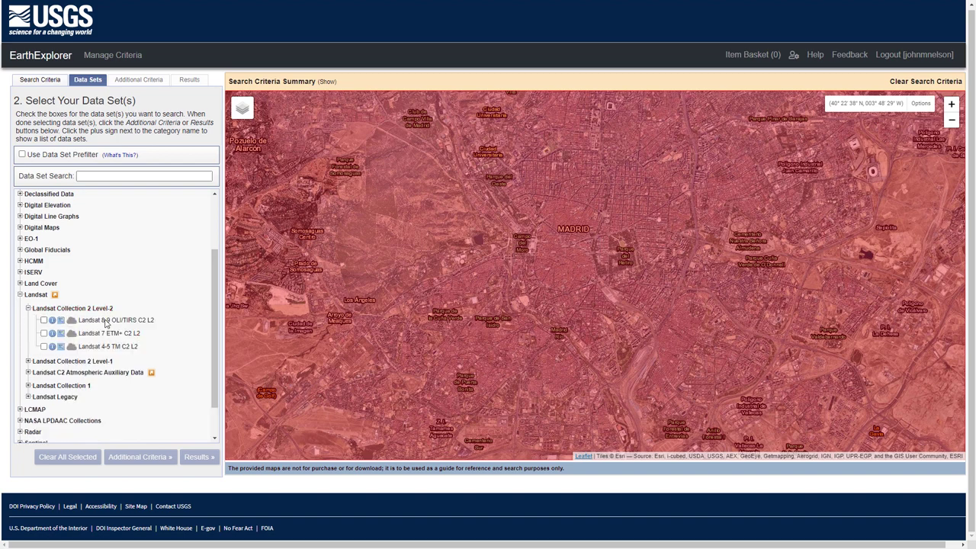
click(43, 320)
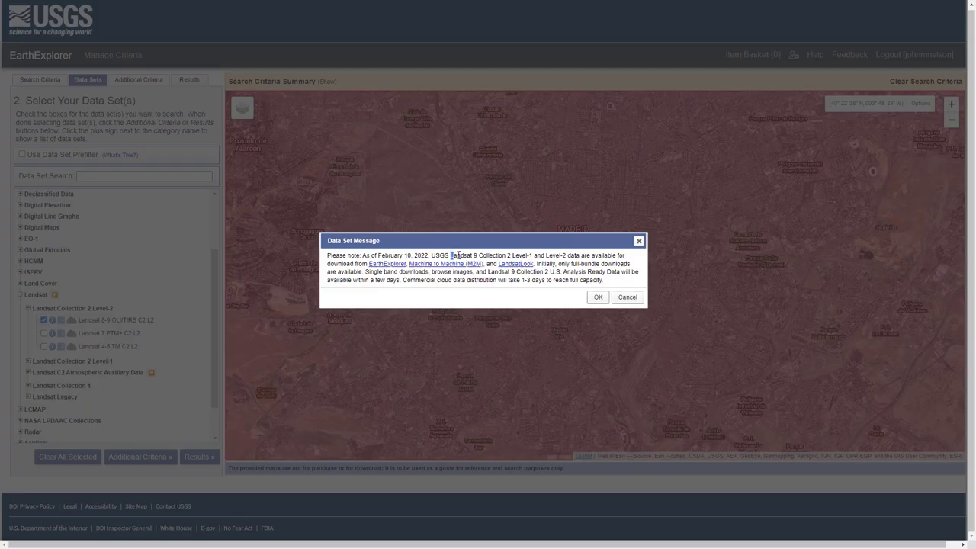
drag(452, 256, 477, 256)
click(483, 255)
click(598, 298)
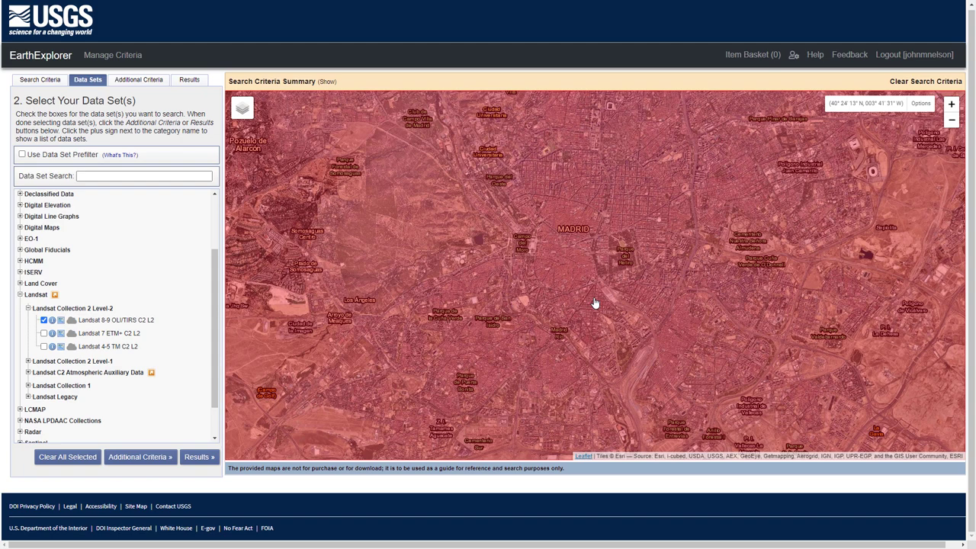
click(28, 361)
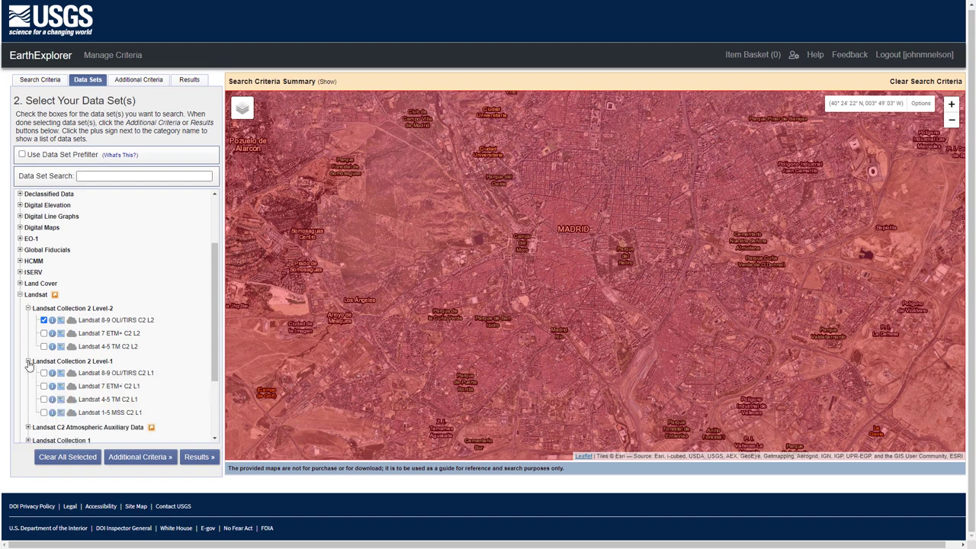
click(44, 373)
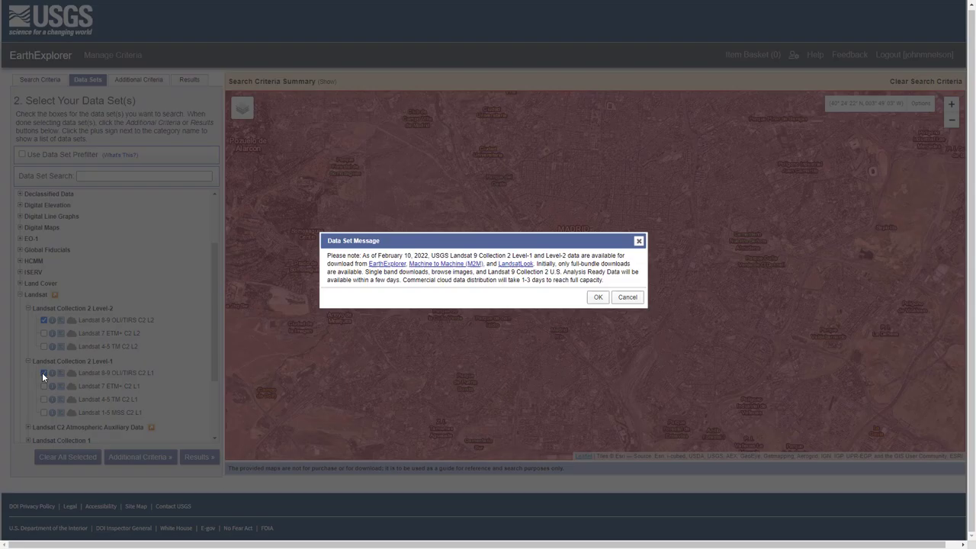
click(598, 298)
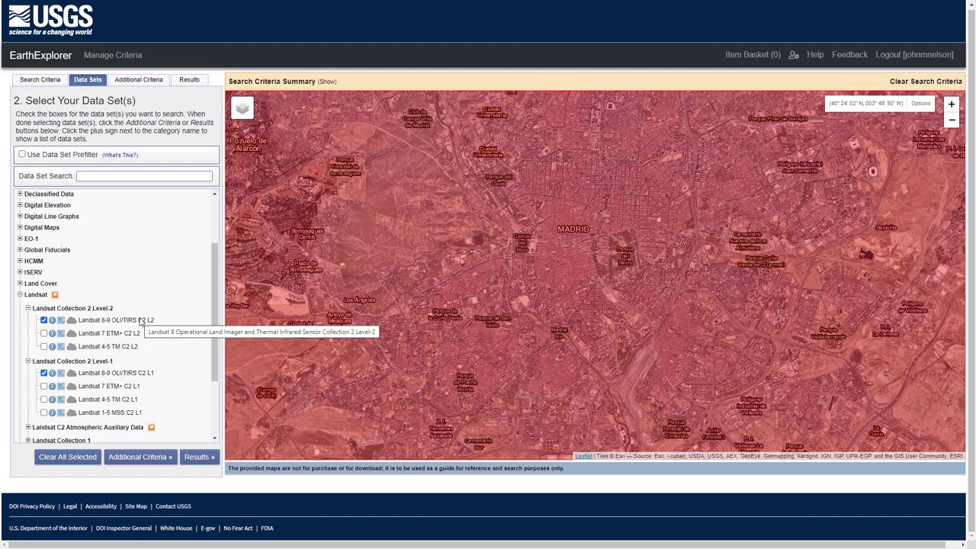
Step: Run the search and view the first Level-2 scene's footprint and download options
click(187, 82)
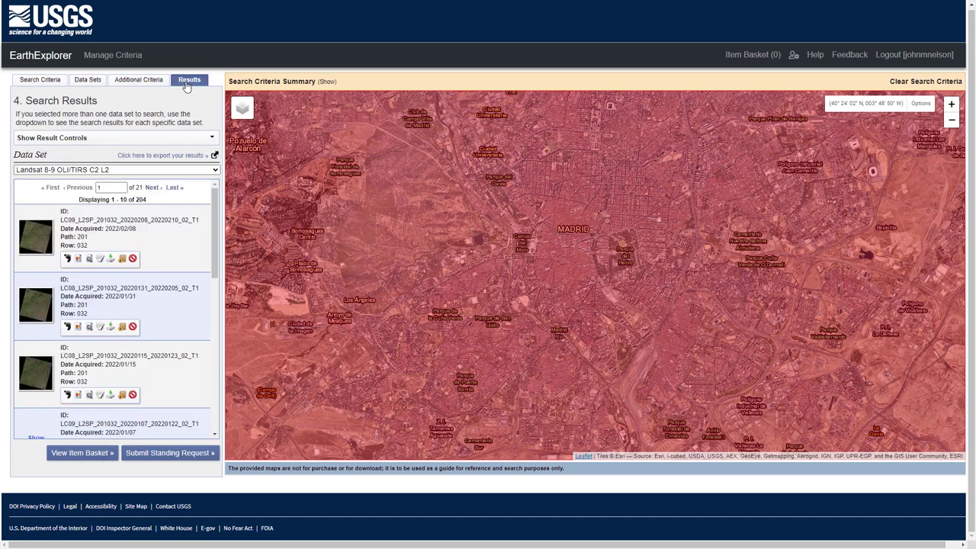
click(68, 259)
click(110, 260)
drag(556, 259, 579, 259)
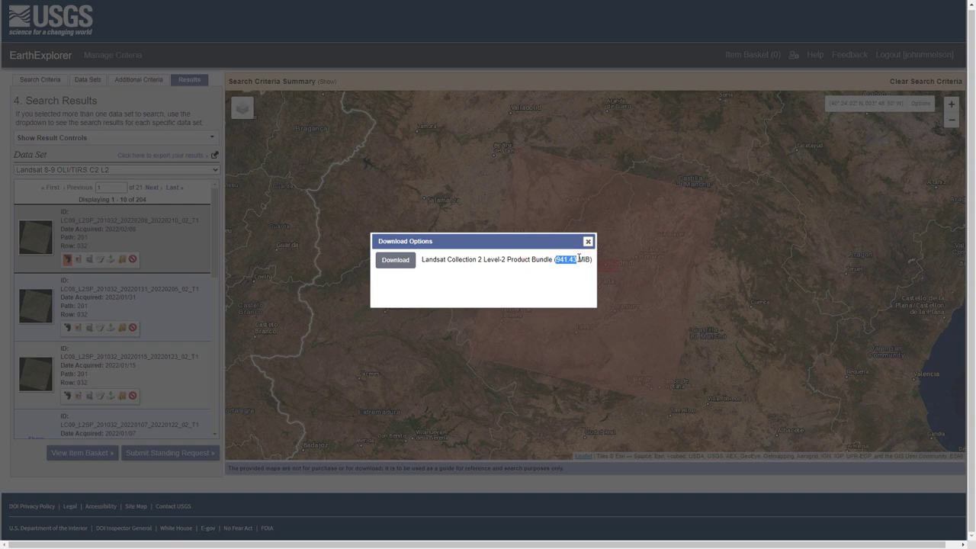
click(566, 260)
click(588, 242)
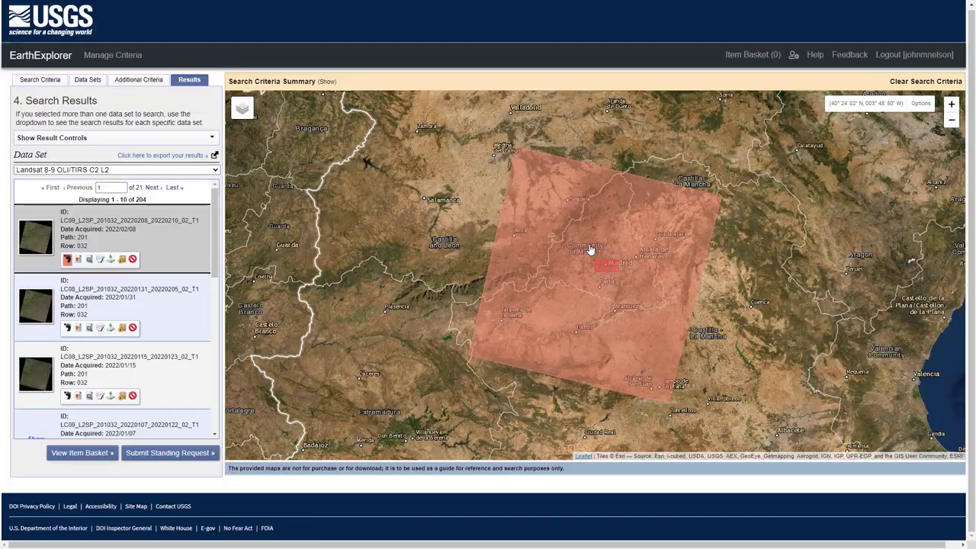
Step: Switch results to Landsat 8-9 OLI/TIRS C2 L1 and view the first scene's download options
click(215, 172)
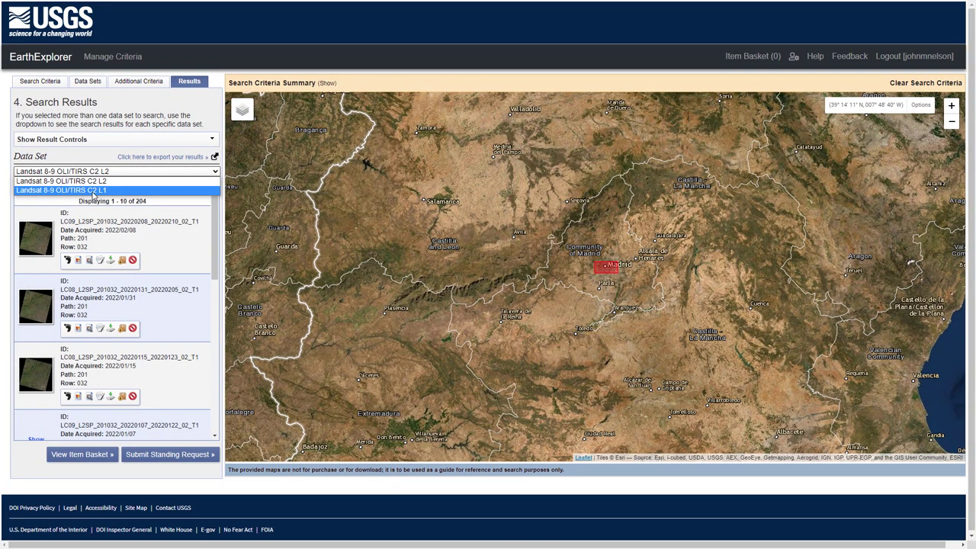
click(92, 190)
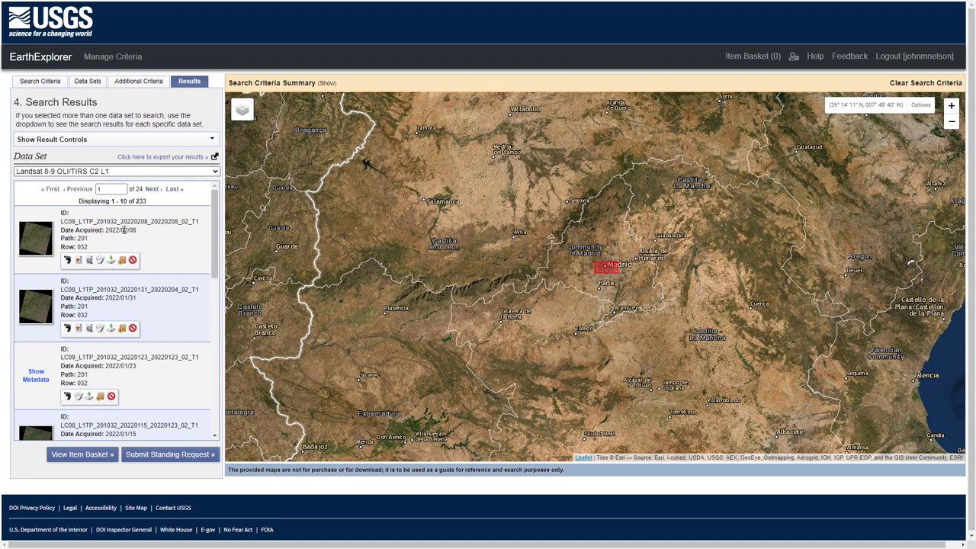
click(67, 262)
click(111, 261)
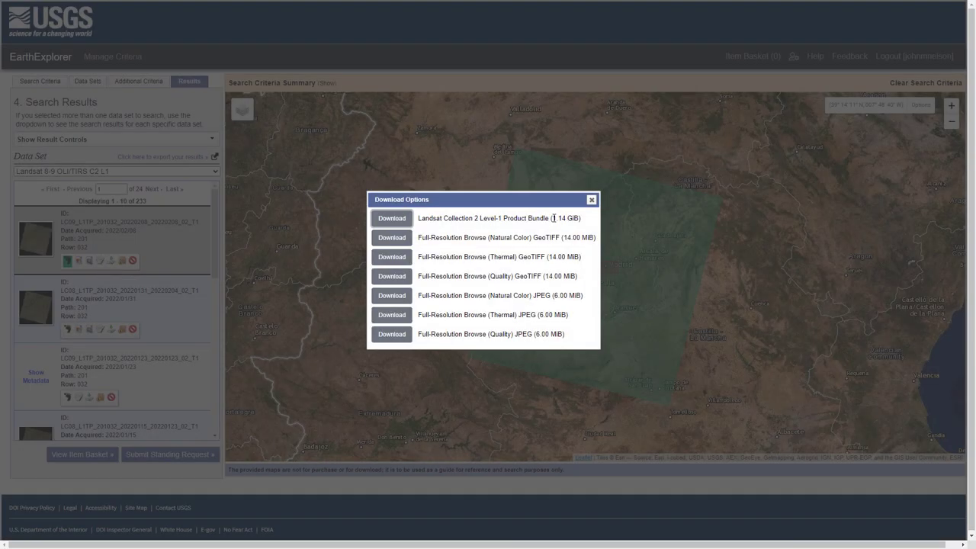
drag(551, 219, 573, 220)
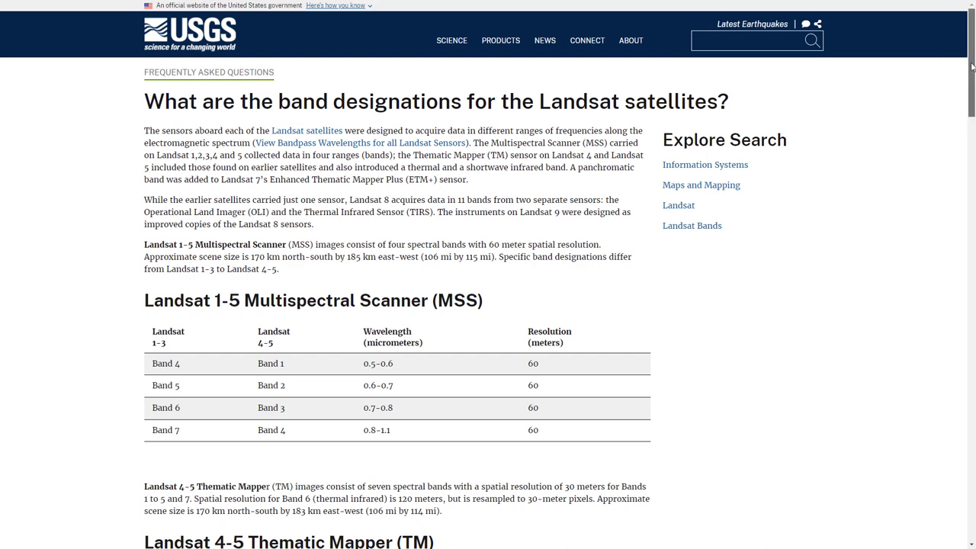
Step: Scroll to the Landsat 8-9 OLI/TIRS table and highlight the Blue, Green, Red and NIR bands
drag(972, 65, 969, 280)
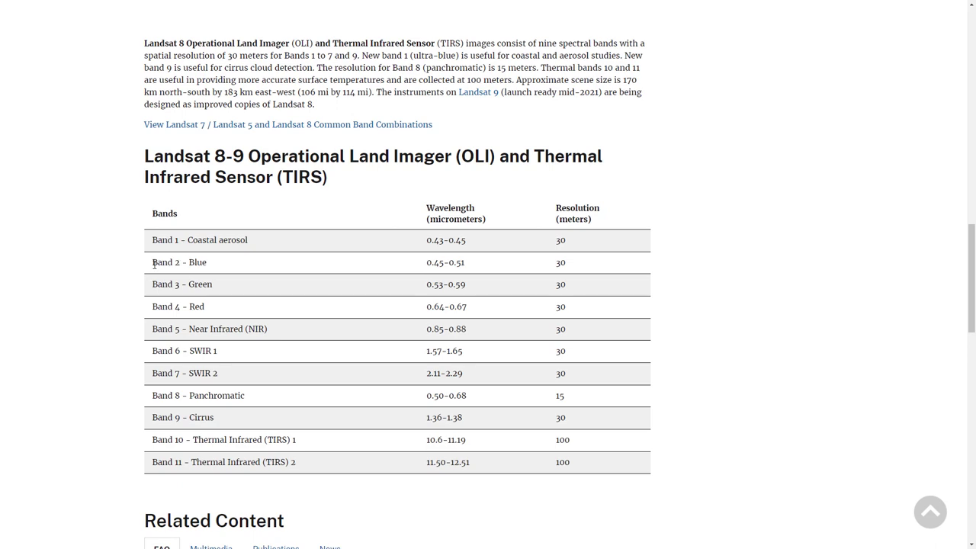
drag(154, 264, 203, 266)
double_click(193, 285)
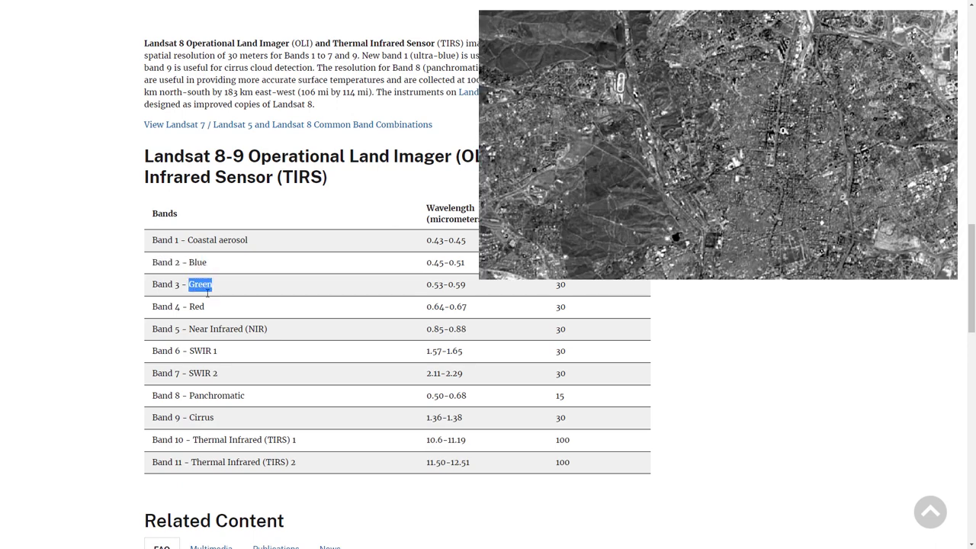
double_click(192, 307)
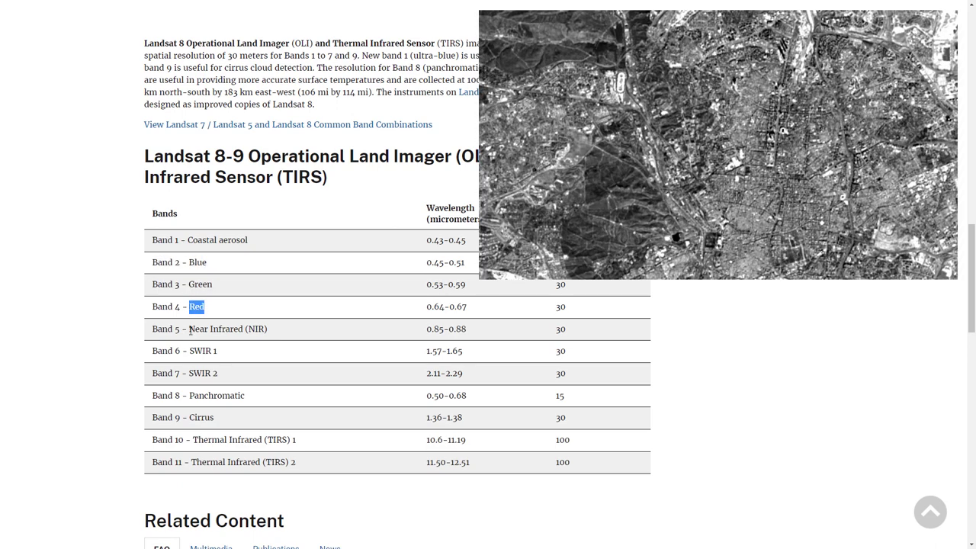
drag(189, 329, 269, 329)
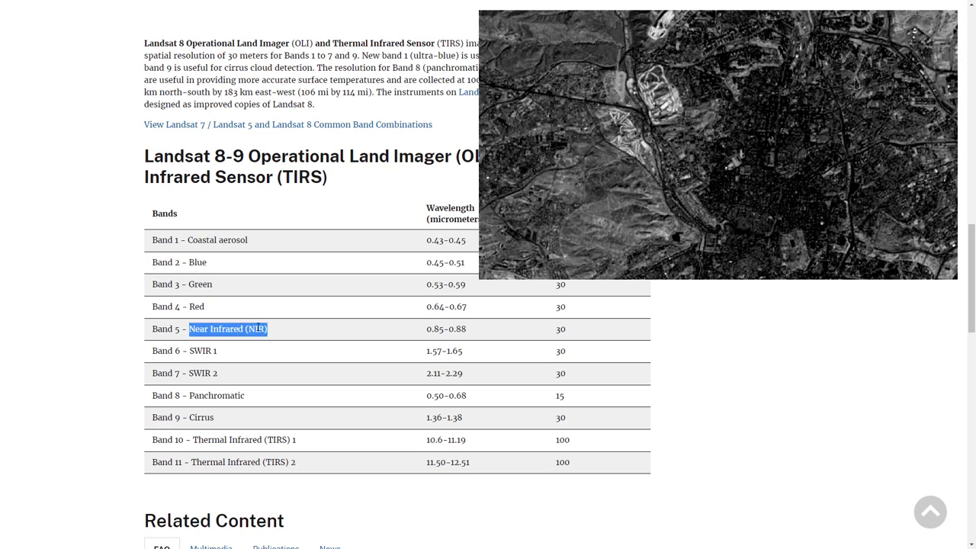
click(255, 329)
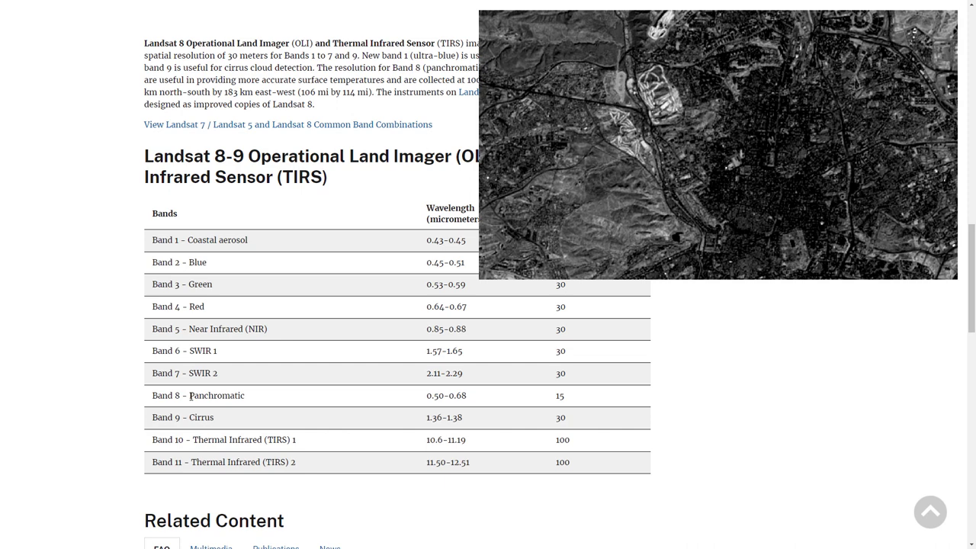
Step: Highlight Band 8 Panchromatic and its 15 meter resolution
drag(189, 395, 246, 397)
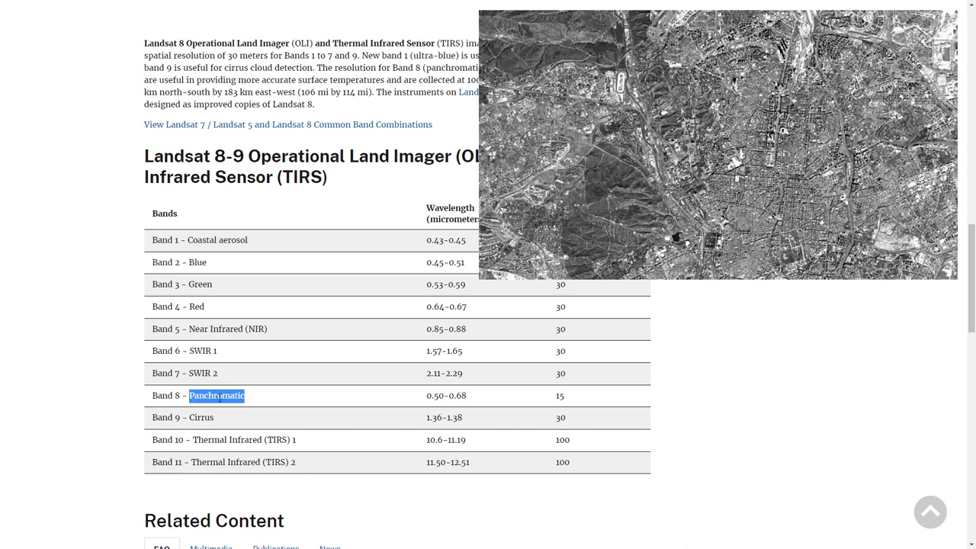
click(208, 397)
double_click(206, 395)
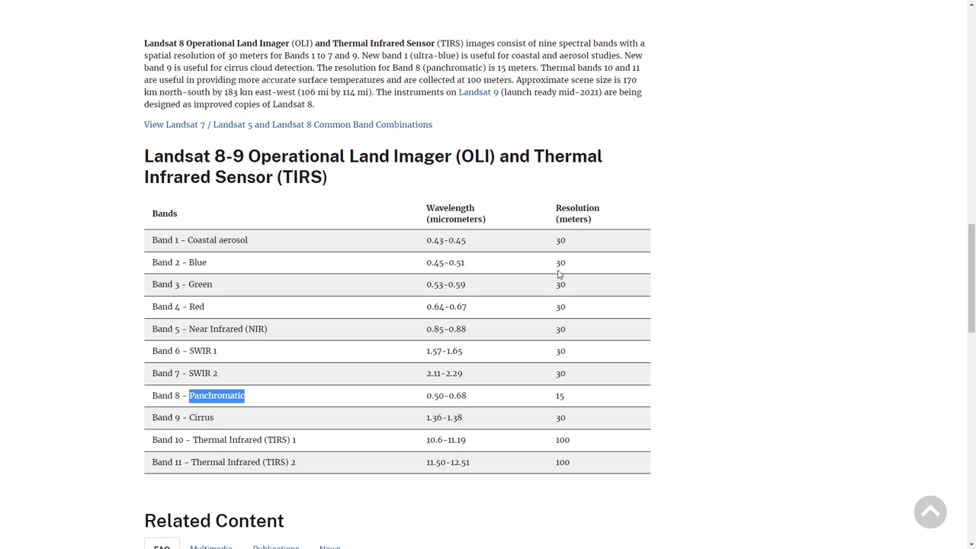
drag(556, 397, 565, 397)
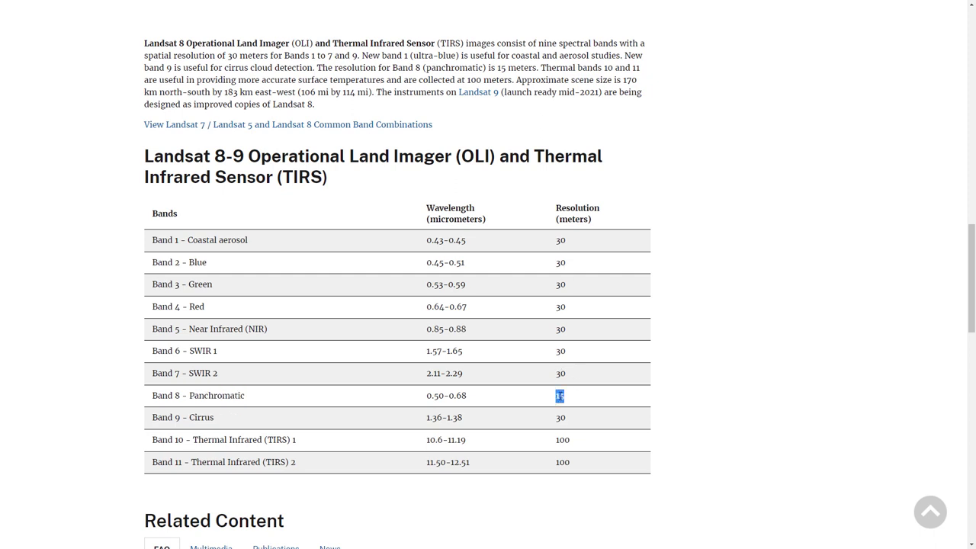
click(560, 396)
double_click(206, 396)
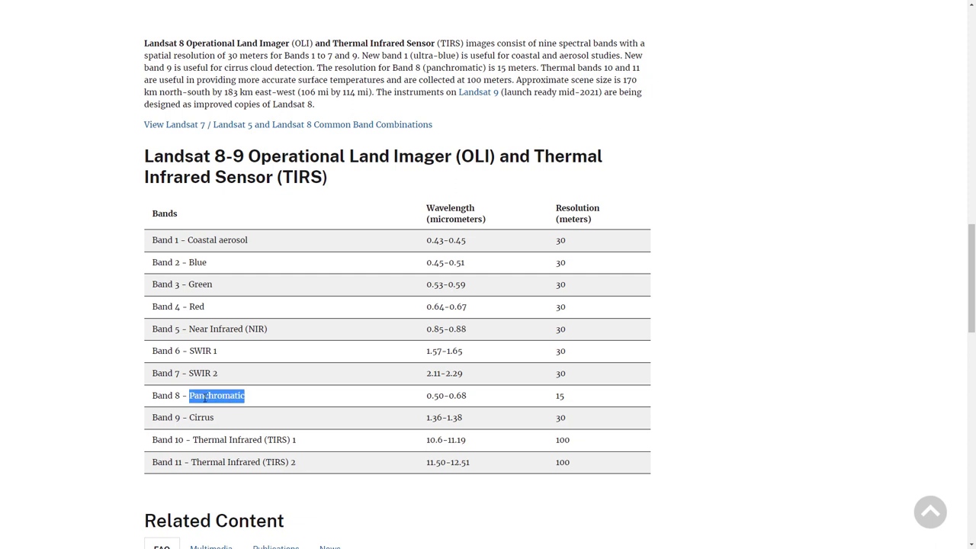
click(215, 396)
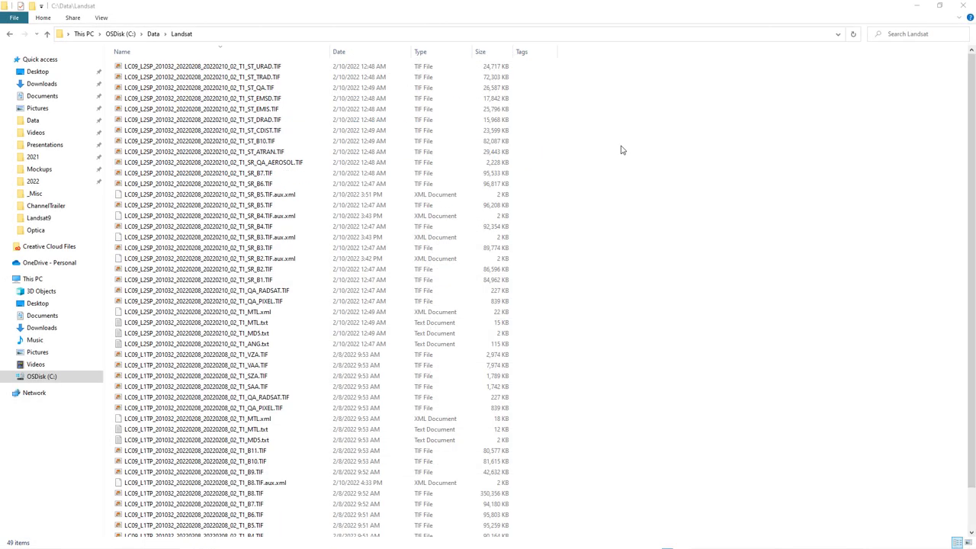
Step: Scroll the Landsat folder's file list down and back up
scroll(970, 94, down, 2)
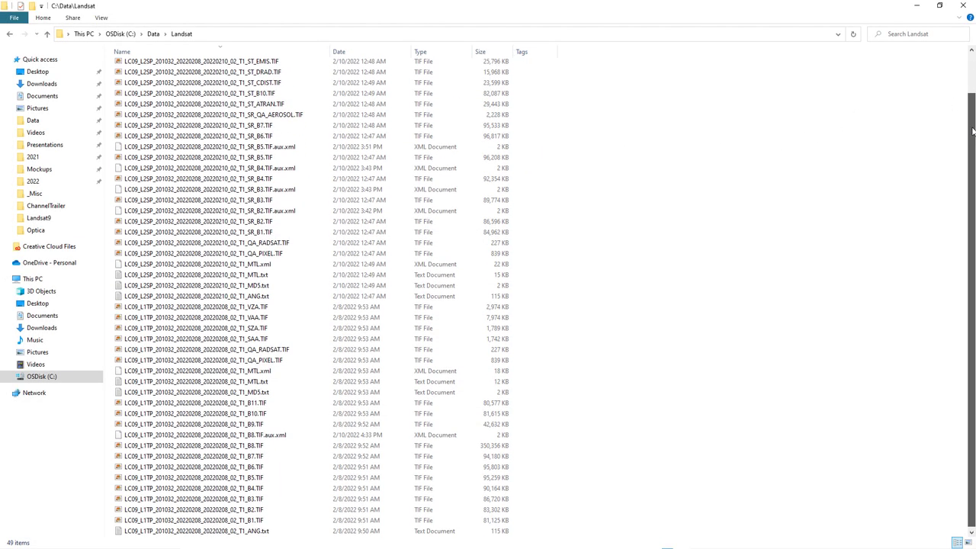
scroll(971, 94, up, 2)
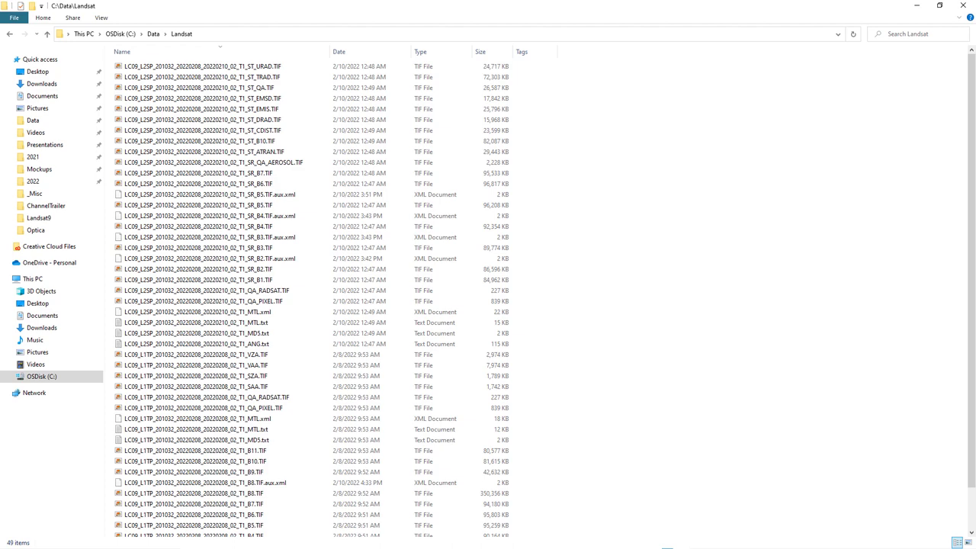
Step: Float the Landsat folder over ArcGIS Pro, sort by name, and add SR_B2.TIF to the map
key(super+Down)
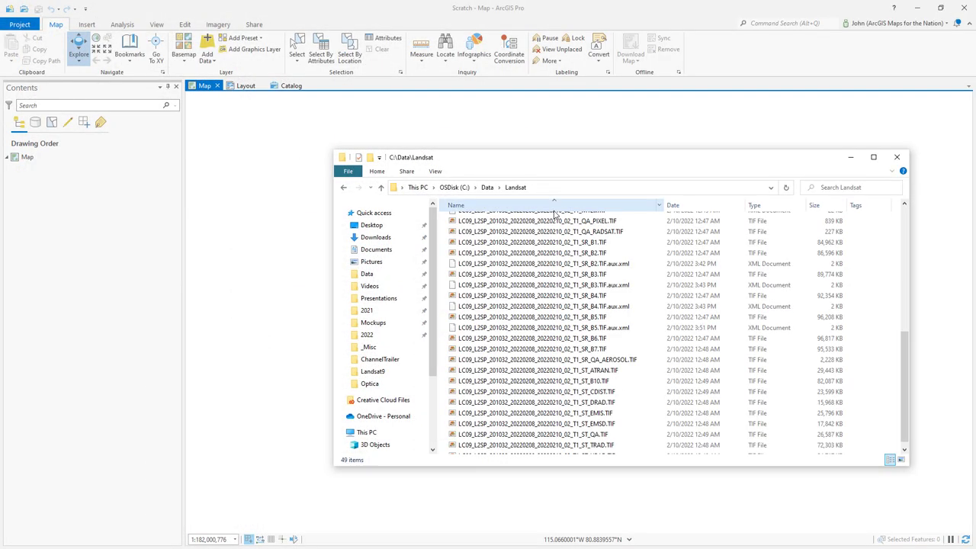
click(555, 206)
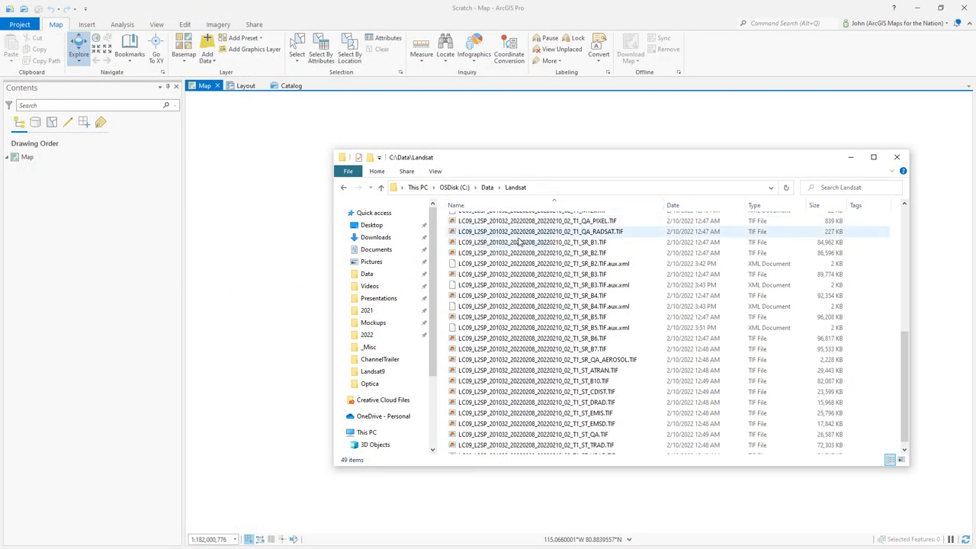
click(585, 256)
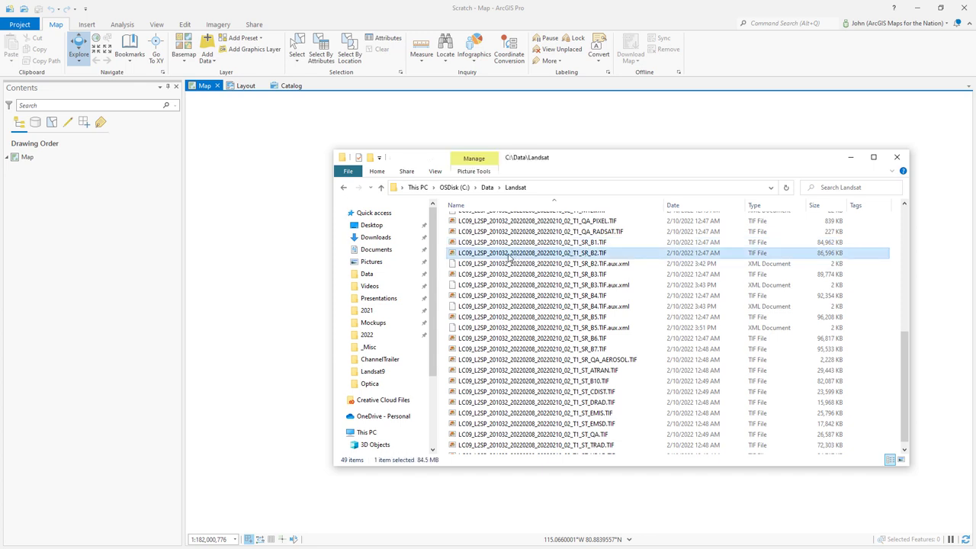
drag(510, 258, 86, 206)
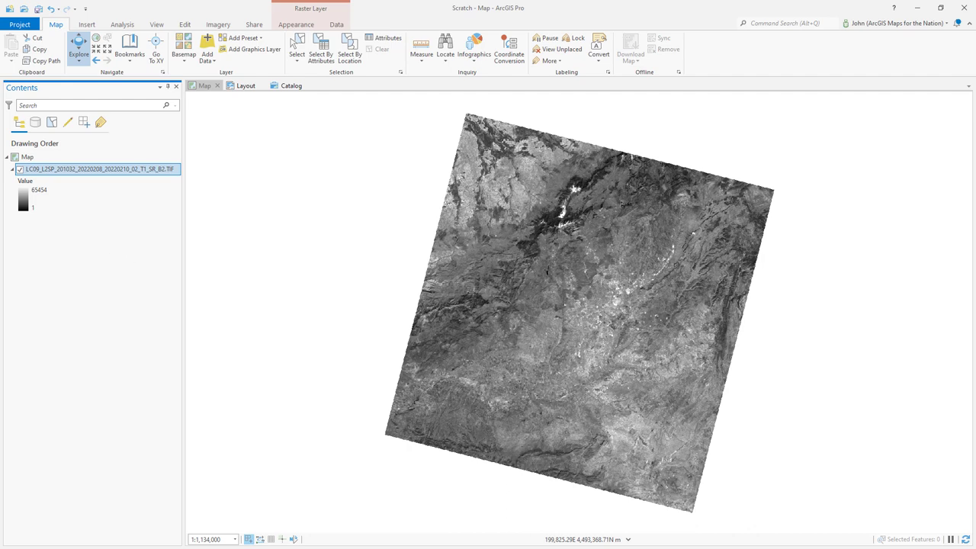
Step: Add SR_B3.TIF, SR_B4.TIF and SR_B5.TIF to the map as separate layers
key(alt+Tab)
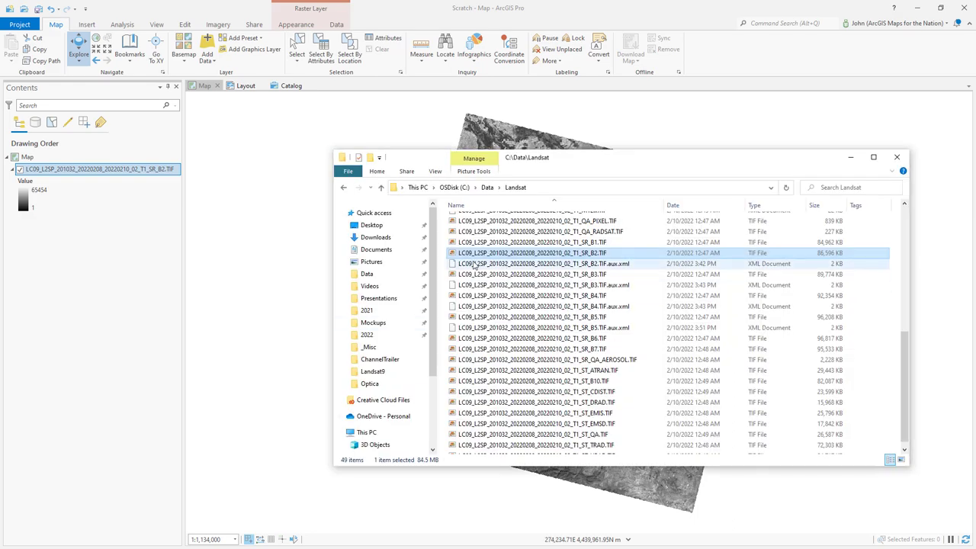
click(511, 274)
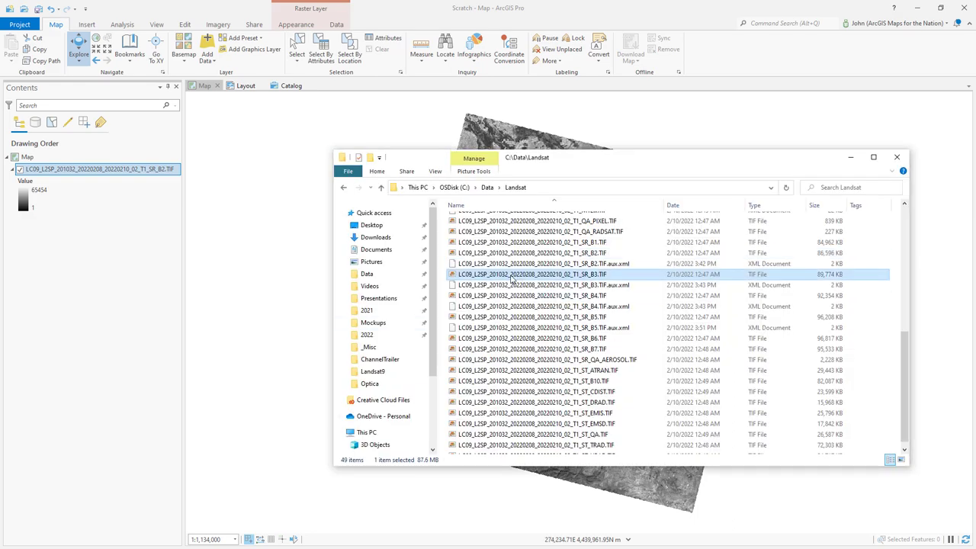
drag(511, 275, 134, 171)
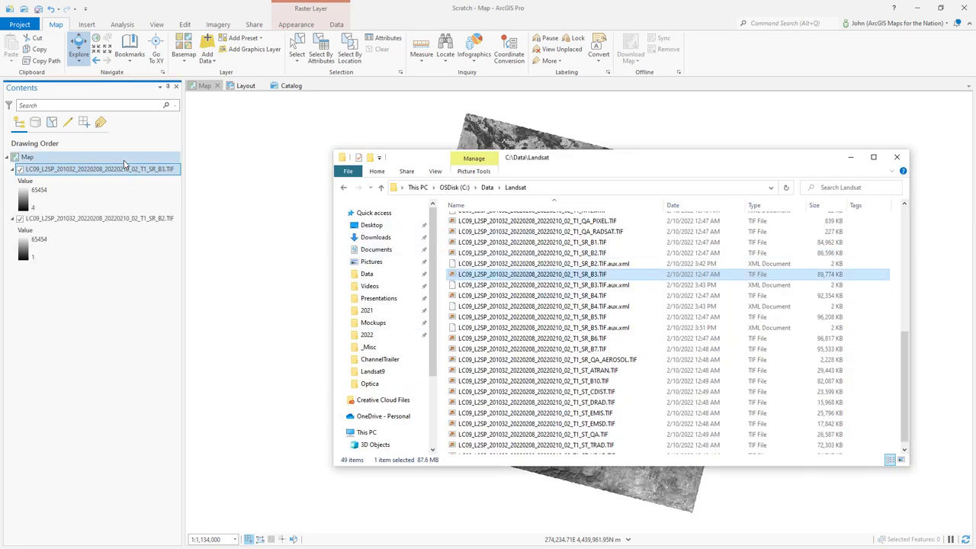
click(568, 296)
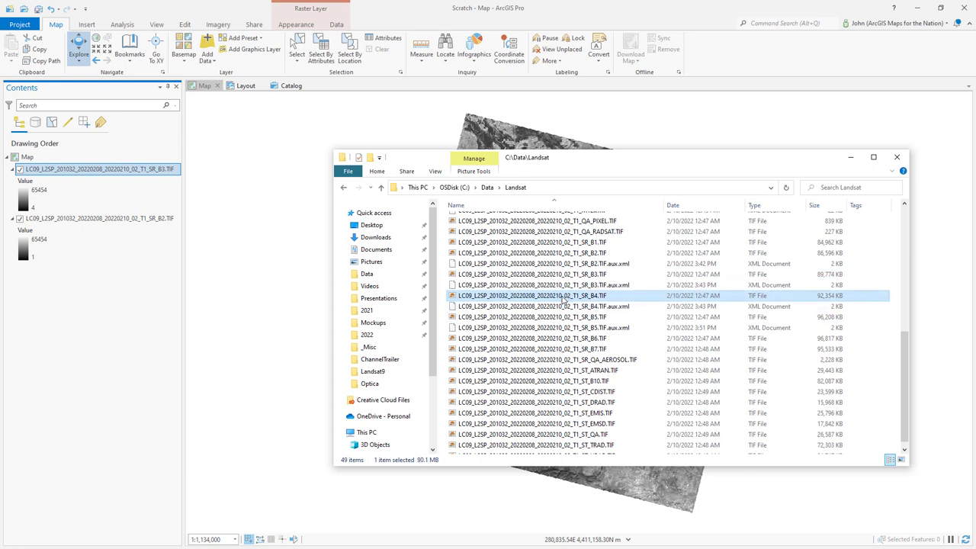
drag(568, 295, 132, 173)
click(560, 319)
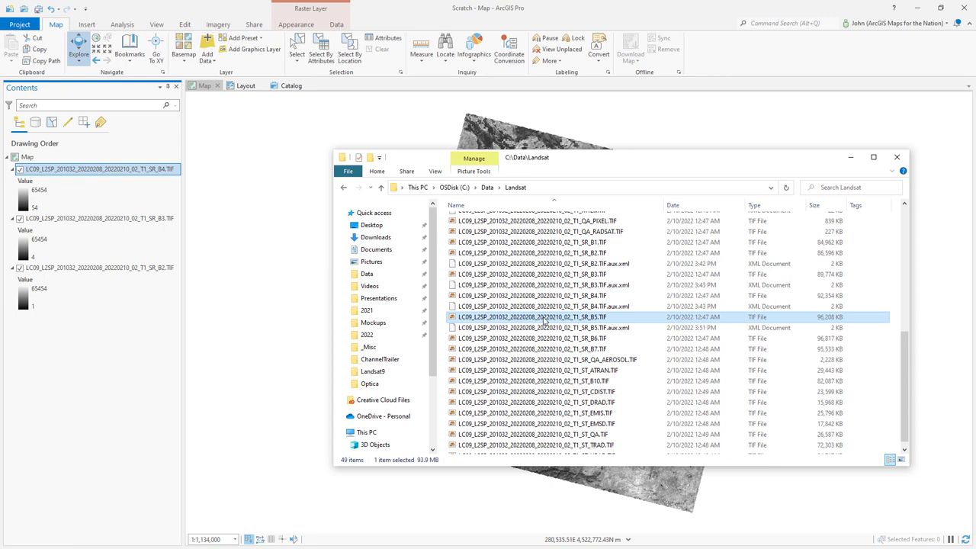
drag(545, 320, 89, 175)
Step: Minimize Explorer and toggle the SR_B5, SR_B4 and SR_B3 layers off and on to compare bands
click(850, 159)
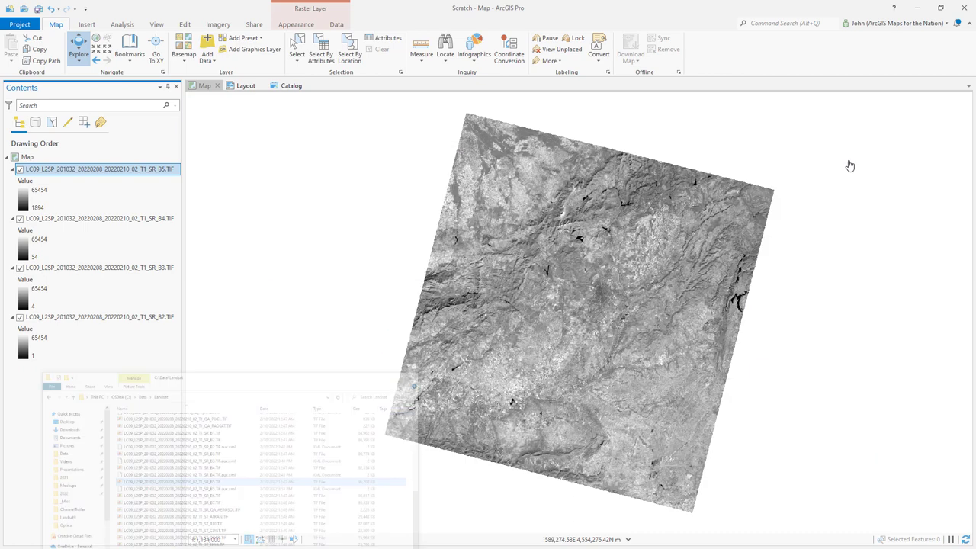
click(20, 169)
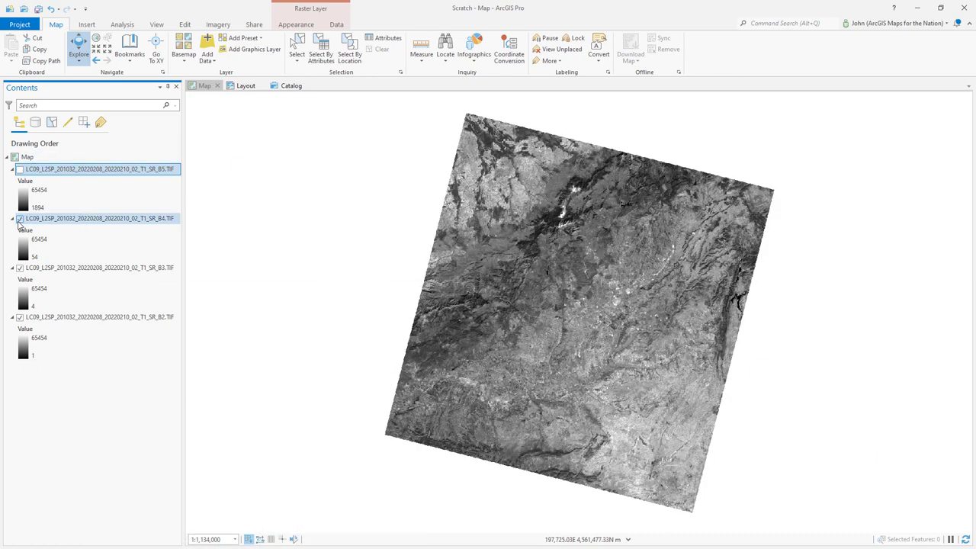
click(19, 219)
click(20, 268)
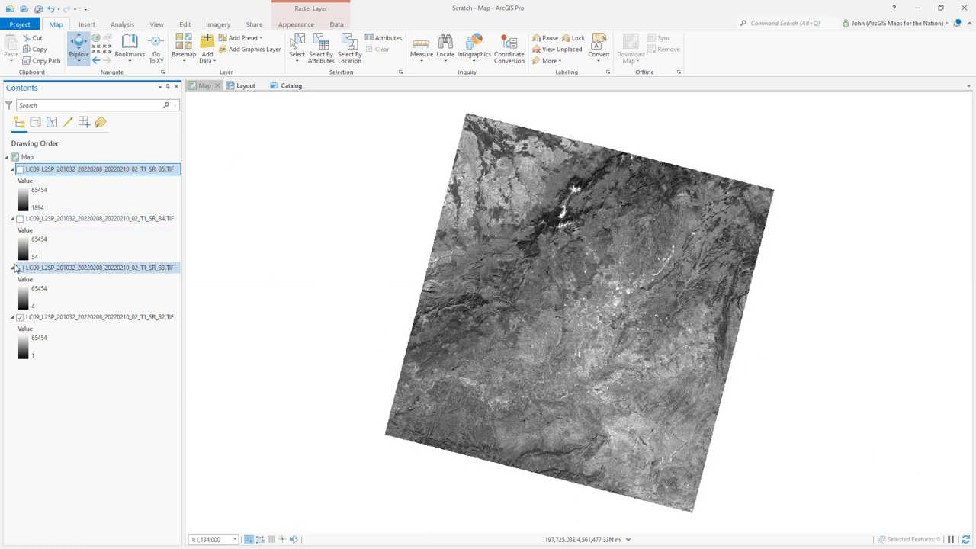
click(47, 341)
click(44, 323)
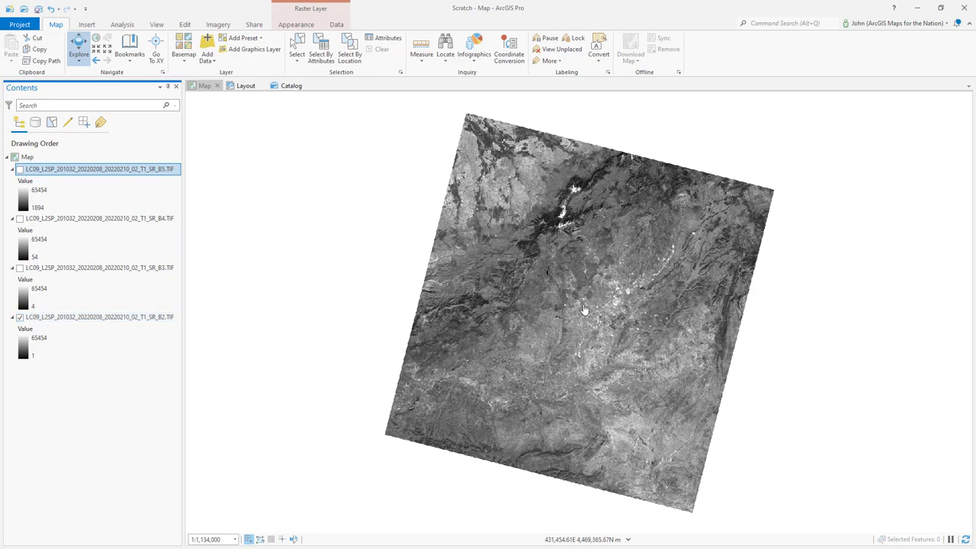
scroll(587, 334, up, 3)
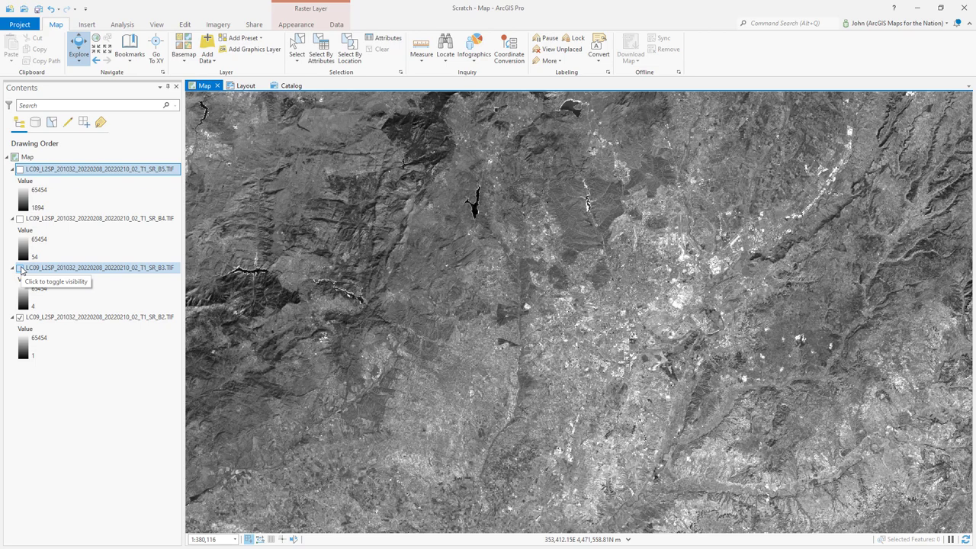
click(20, 269)
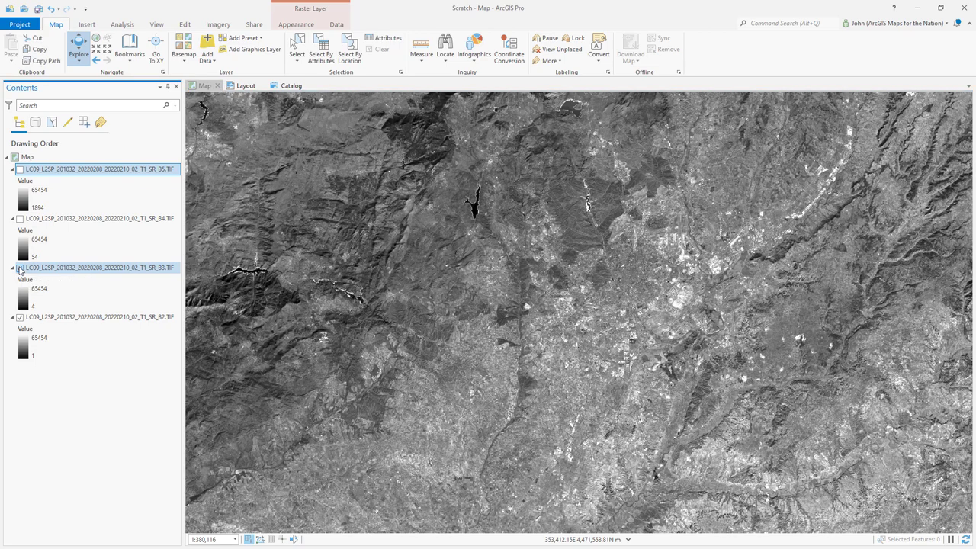
click(20, 220)
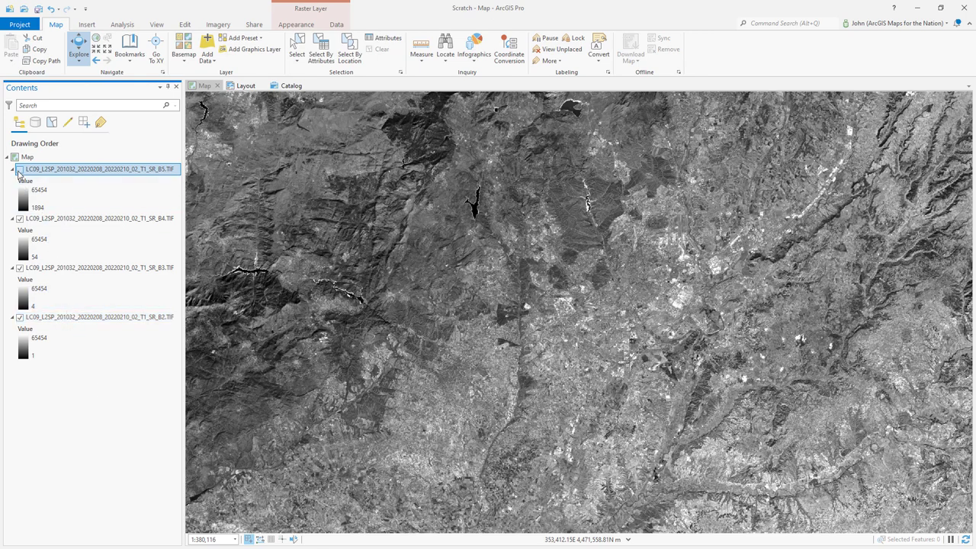
click(20, 169)
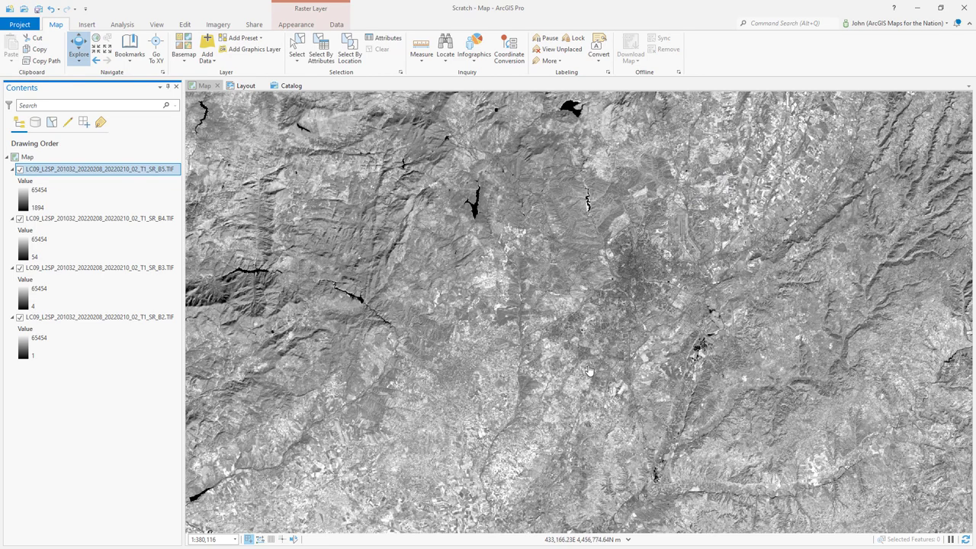
Step: Leave only SR_B2 visible, select it and open its grey colour ramp
click(20, 169)
click(20, 219)
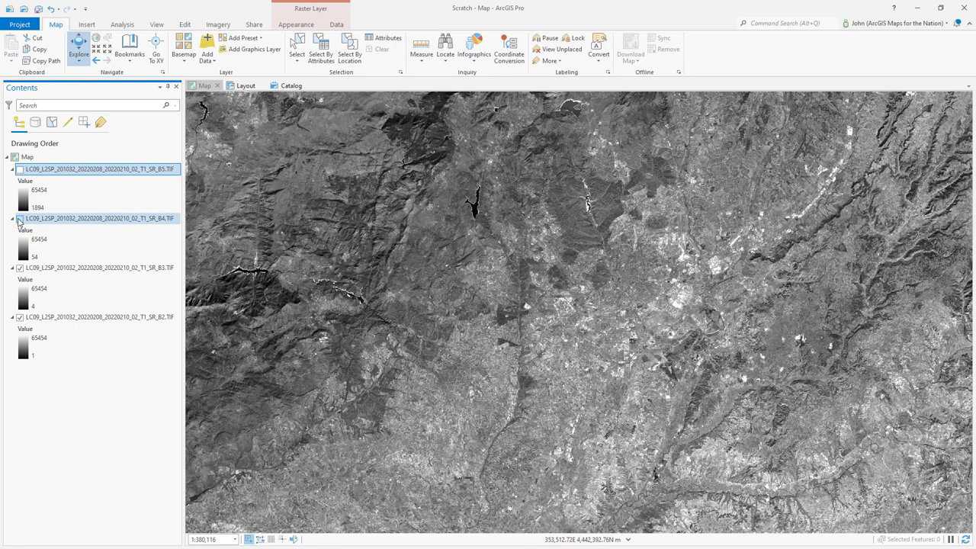
click(20, 269)
click(61, 317)
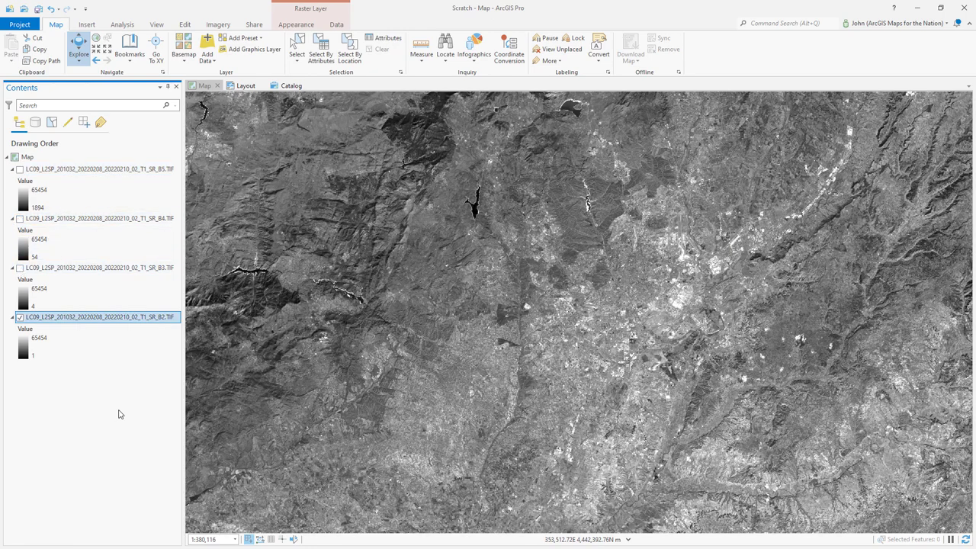
click(36, 360)
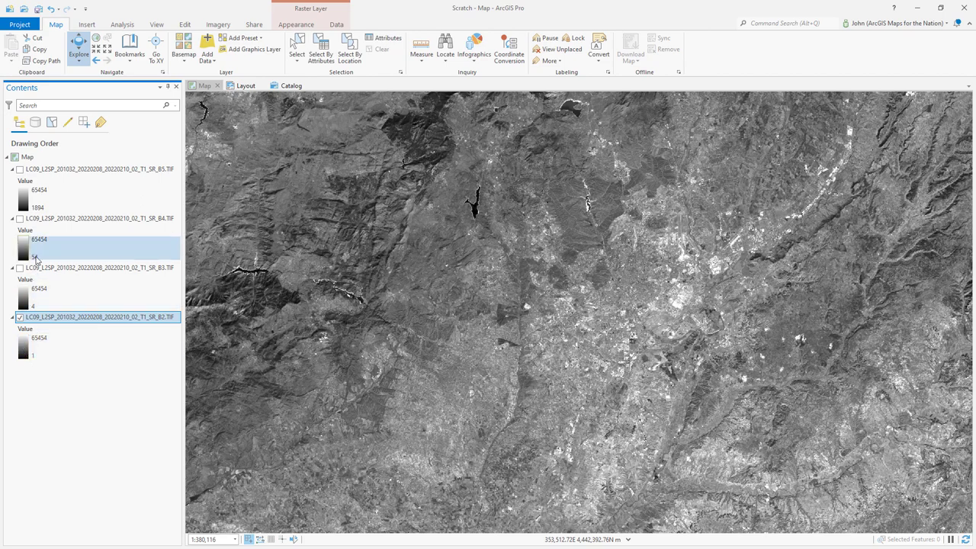
Step: Edit SR_B2's colour scheme so the end stop is pure blue (green set to 0)
click(99, 320)
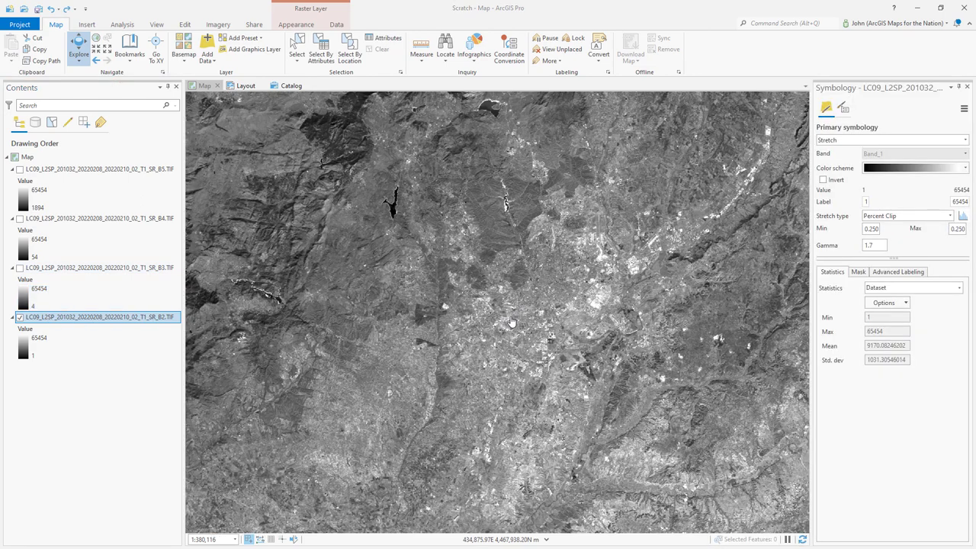
click(966, 169)
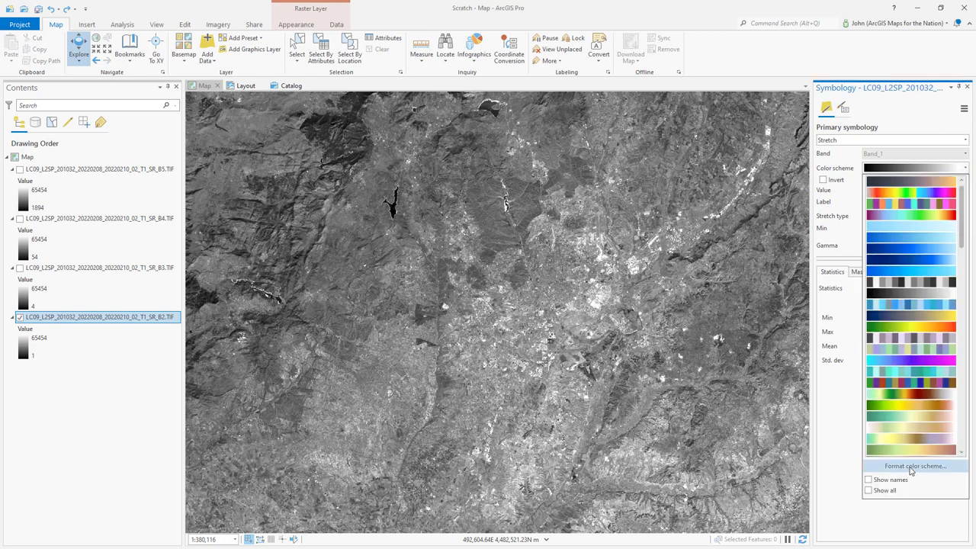
click(911, 467)
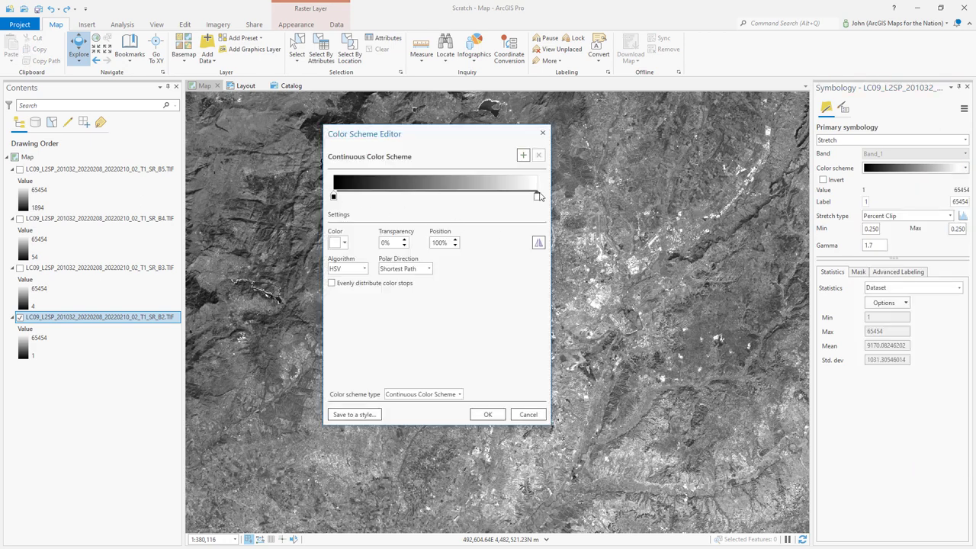
click(340, 242)
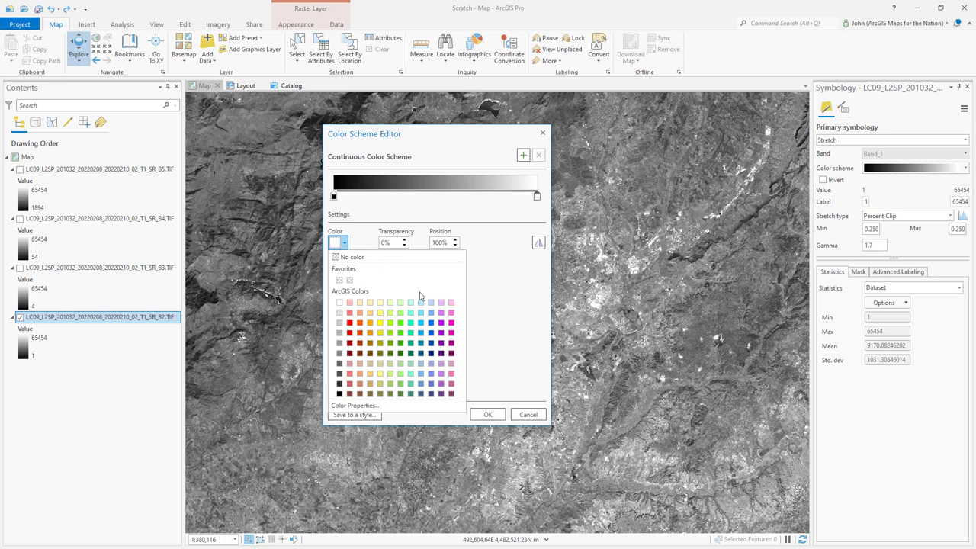
click(420, 323)
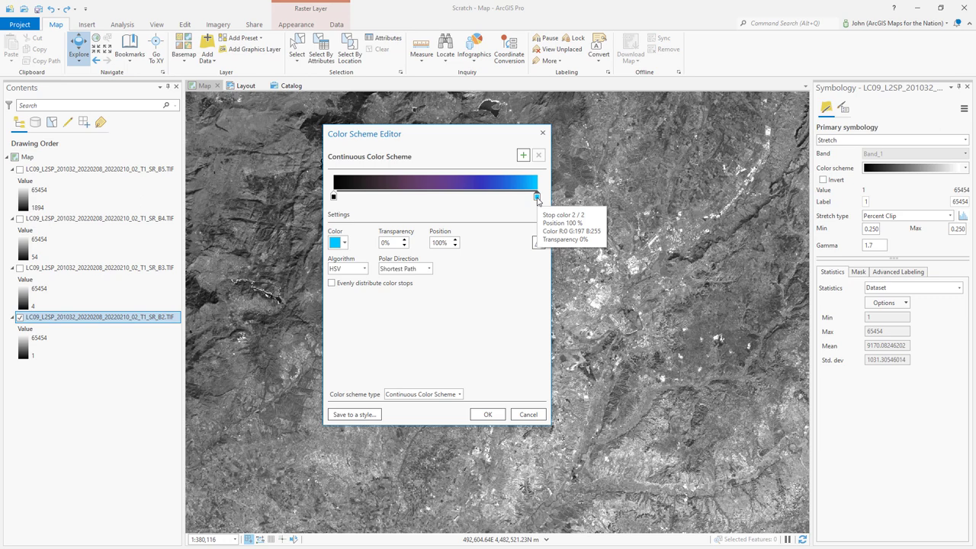
click(336, 244)
click(368, 405)
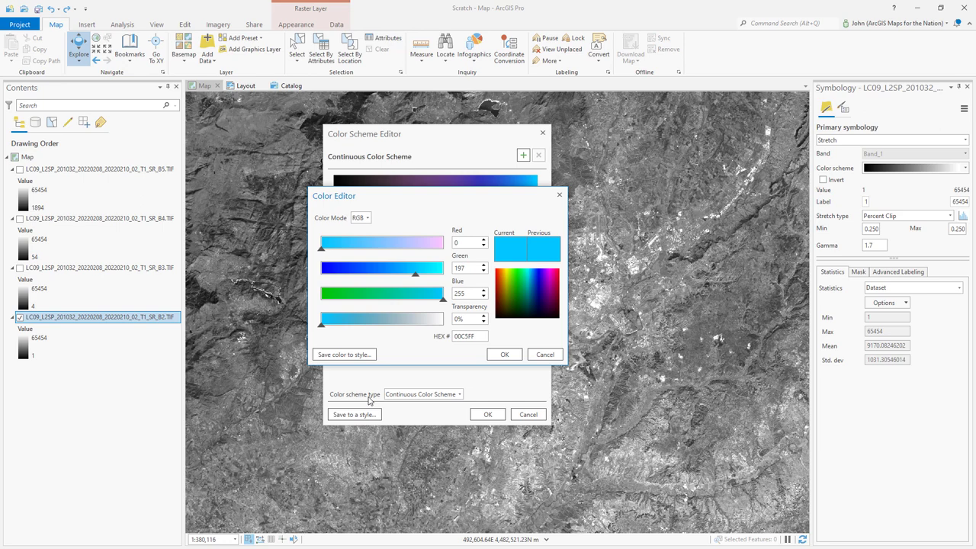
drag(466, 268, 453, 274)
text(0)
key(Tab)
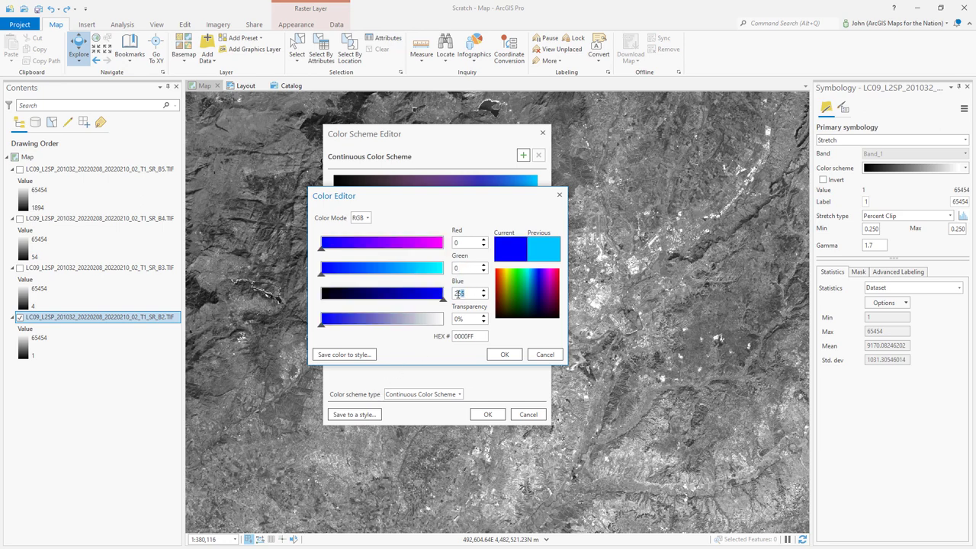
click(463, 294)
click(506, 356)
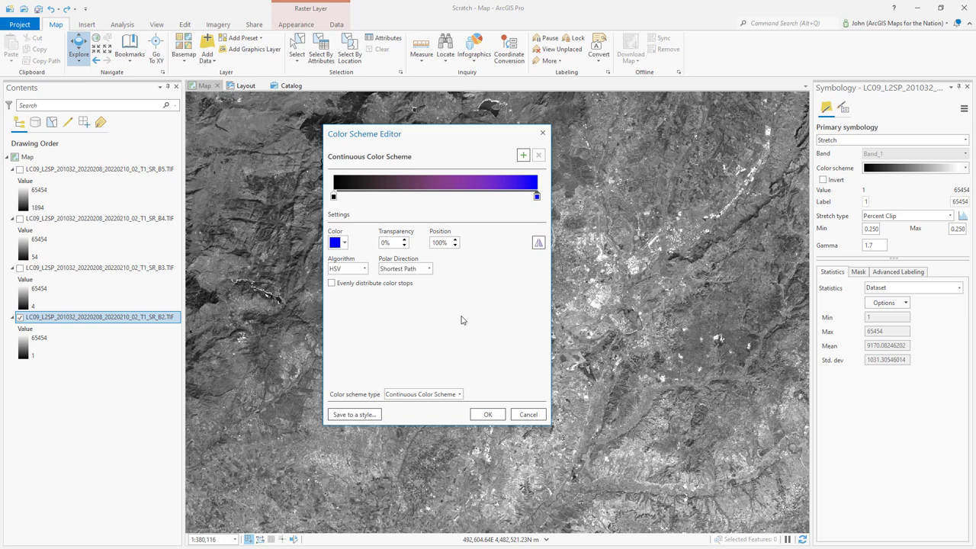
Step: Set the ramp algorithm to Linear and apply the black-to-blue scheme
click(364, 269)
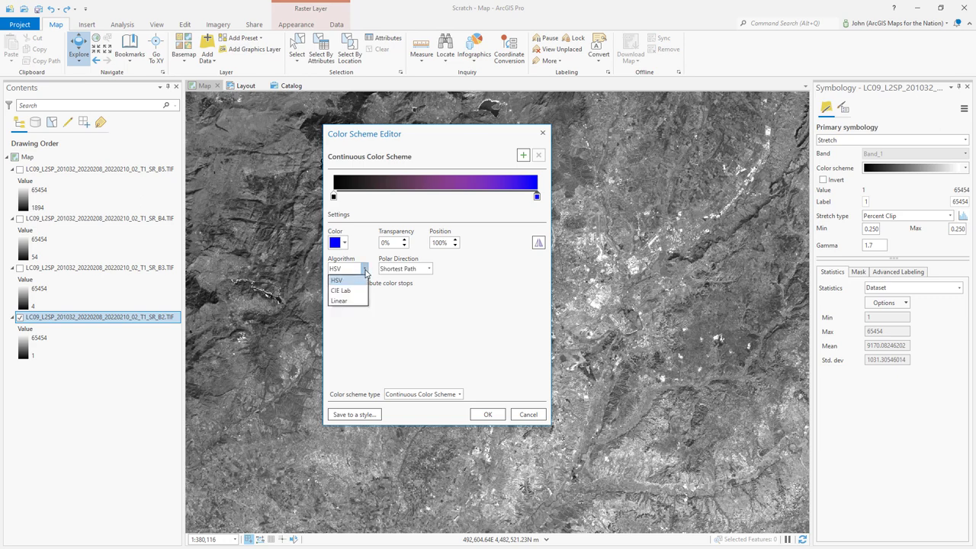
click(339, 302)
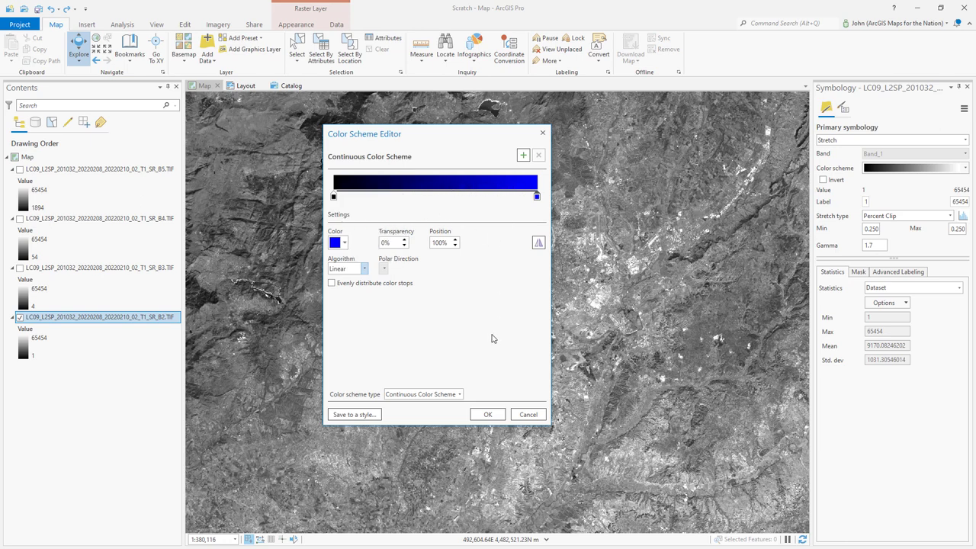
click(489, 415)
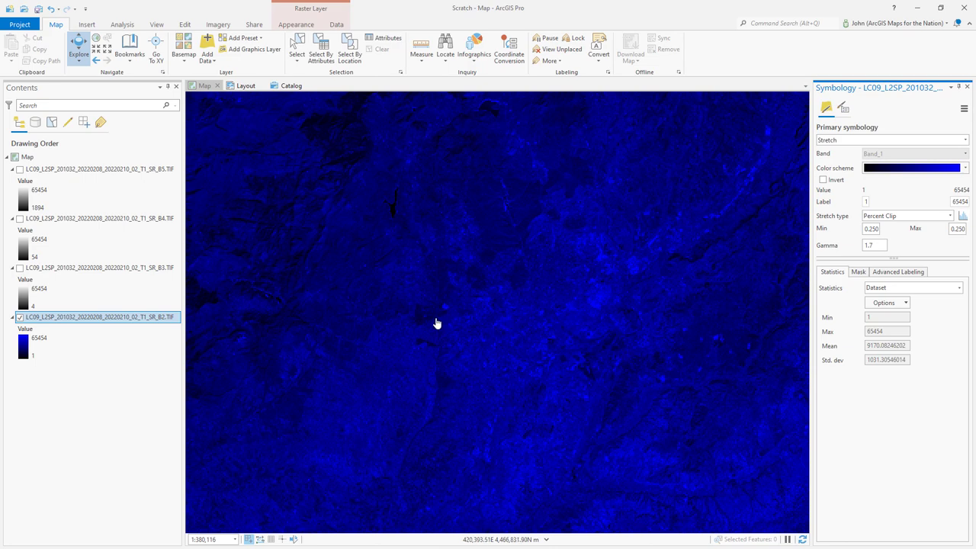
Step: Turn on and select SR_B3, then open its colour scheme's end-stop colour editor
click(21, 268)
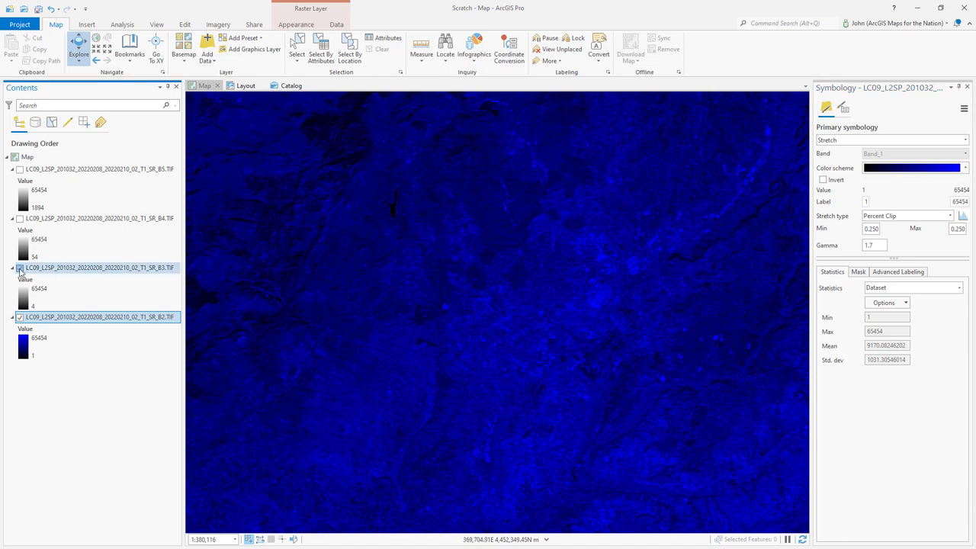
click(30, 272)
click(965, 168)
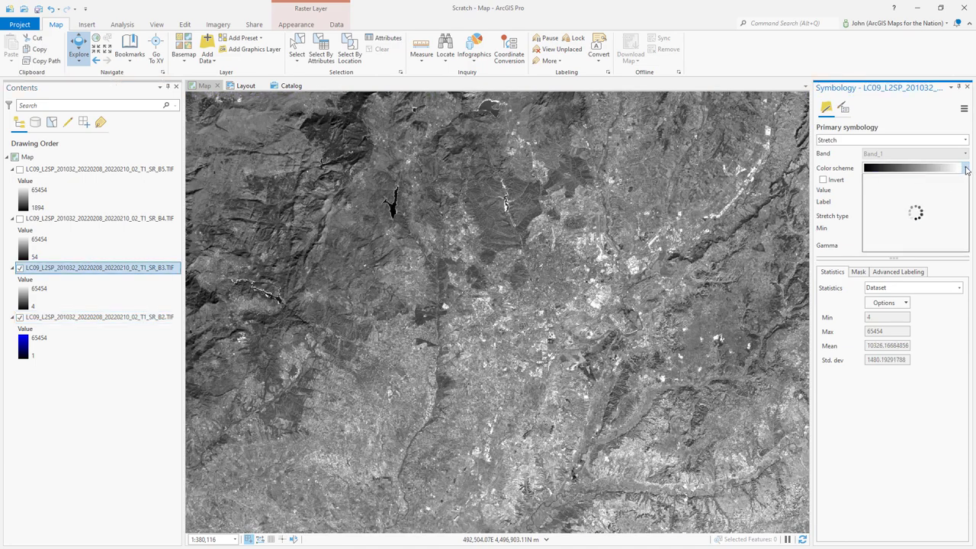
click(900, 466)
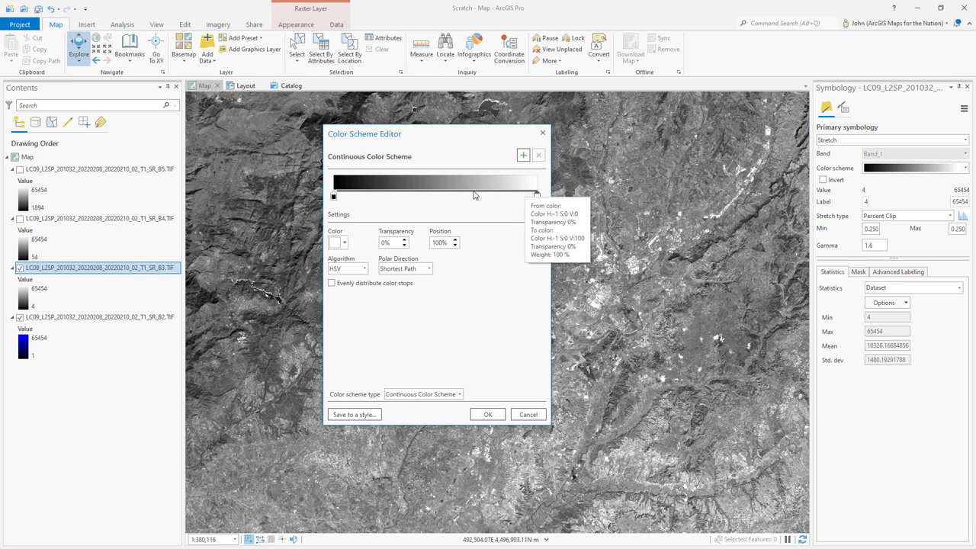
click(336, 243)
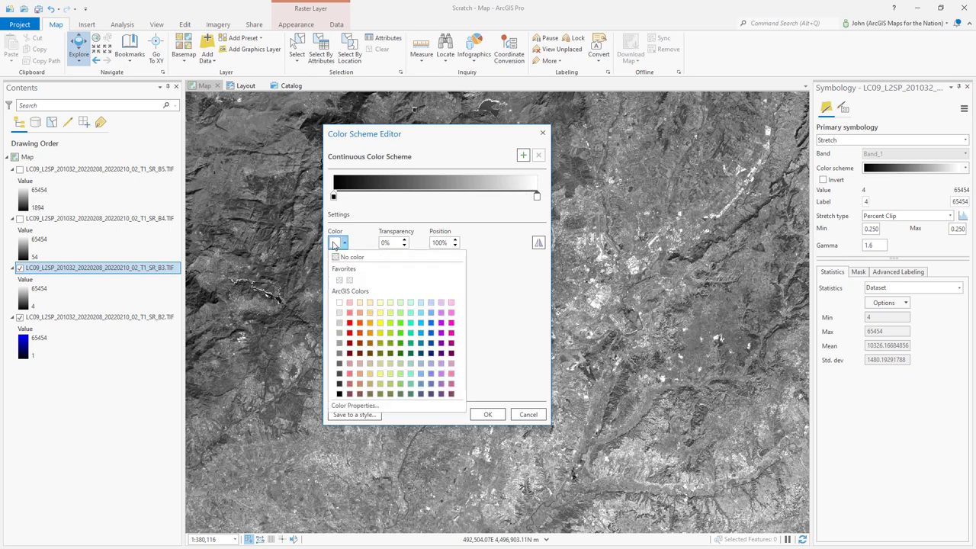
click(355, 405)
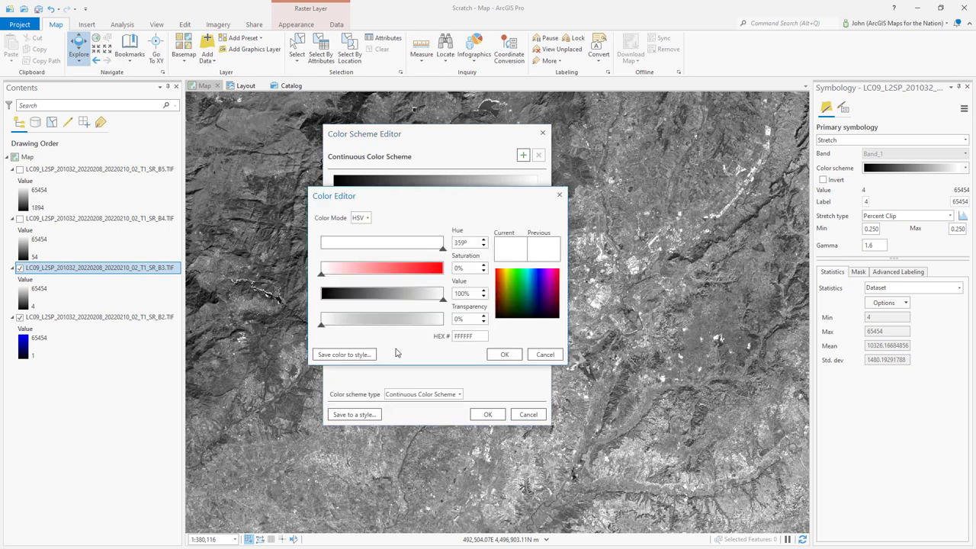
Step: Set the end stop colour to RGB 0,255,0 (HEX 00FF00)
click(366, 219)
click(365, 228)
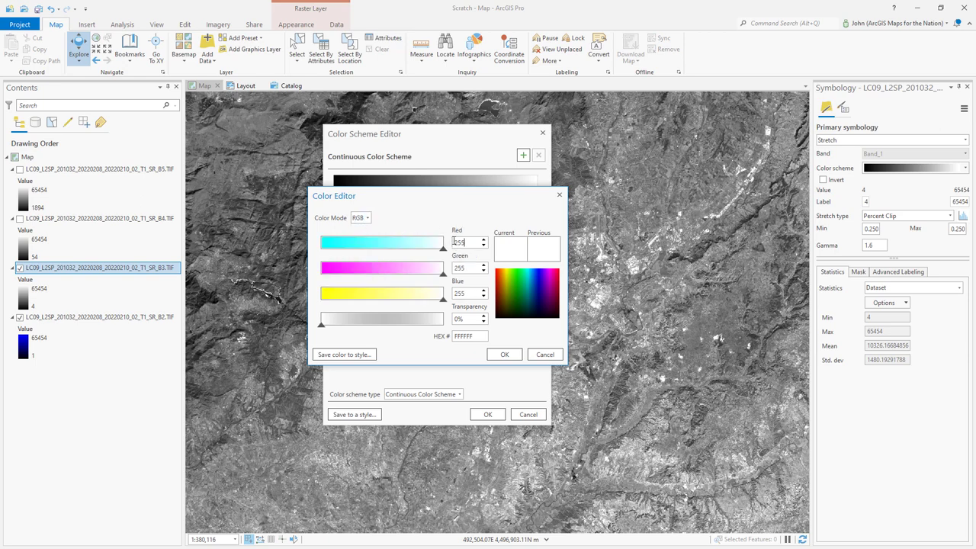
double_click(460, 242)
text(0)
double_click(465, 293)
text(20)
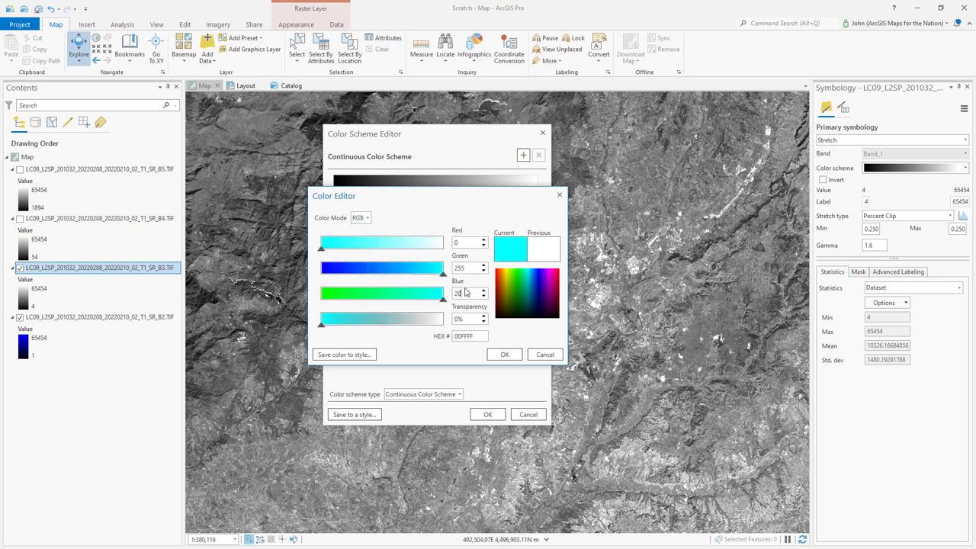
key(shift+Tab)
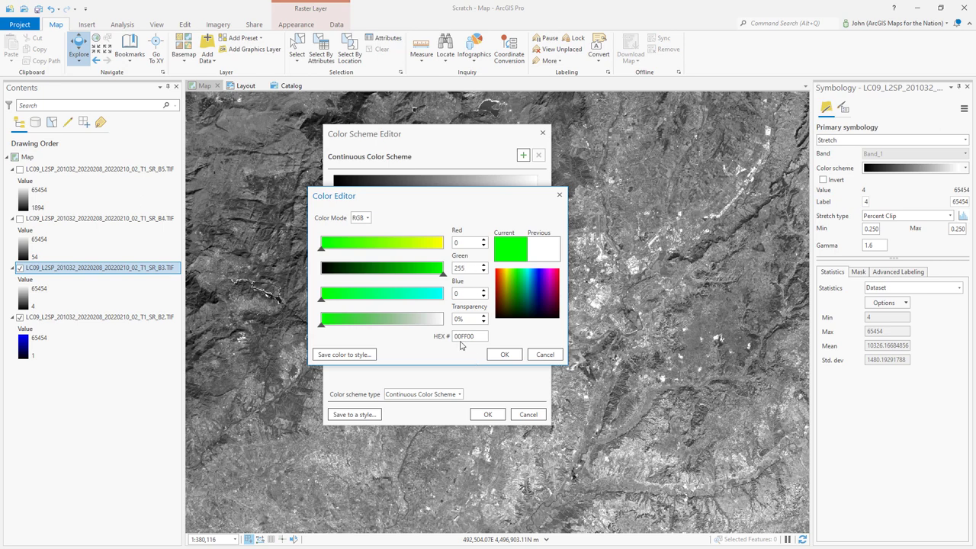
double_click(460, 340)
click(458, 338)
click(471, 337)
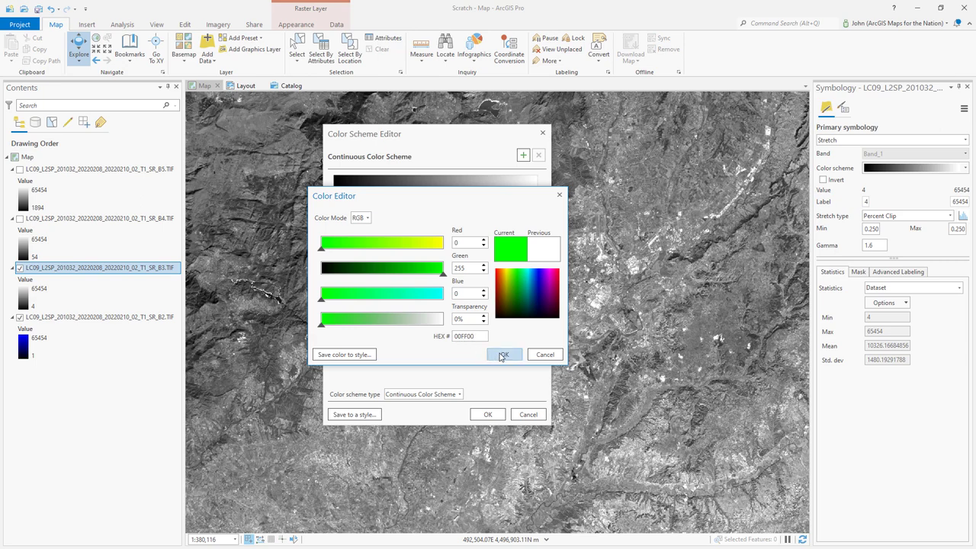
click(500, 354)
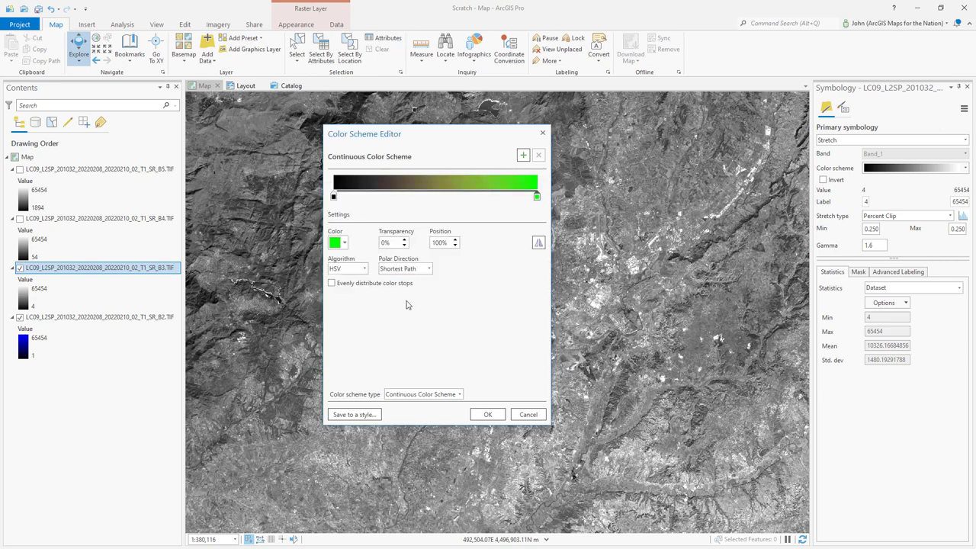
Step: Set the ramp algorithm to Linear and apply the black-to-green scheme
click(364, 269)
click(347, 301)
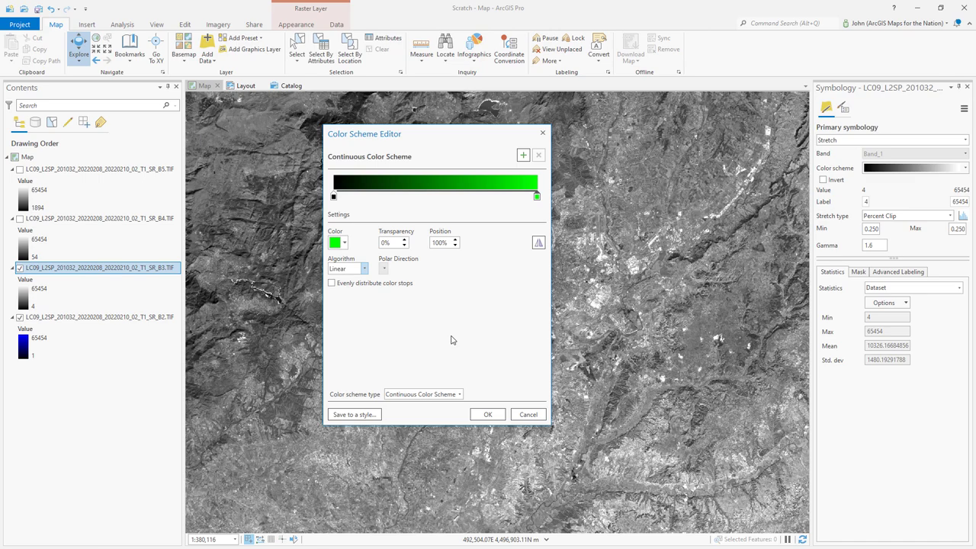
click(487, 415)
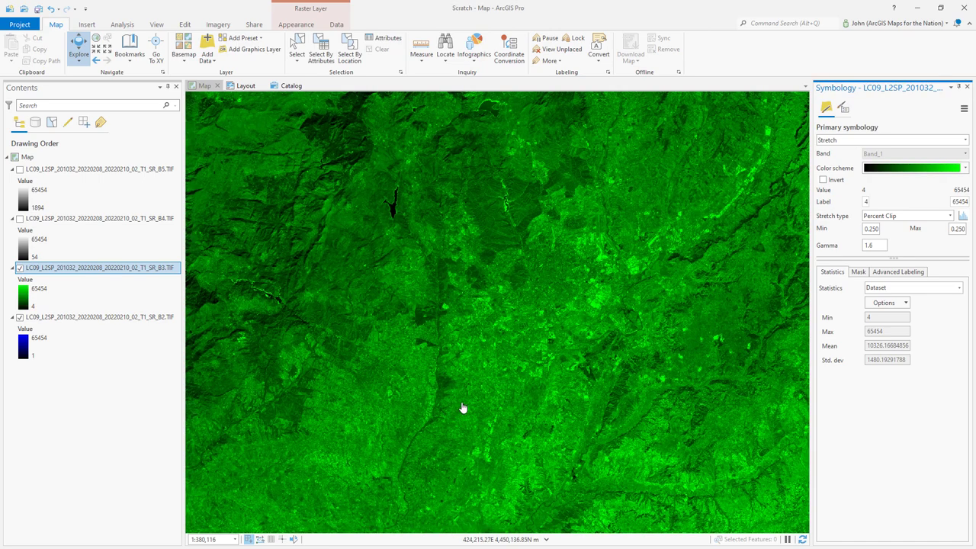
Step: Switch on SR_B4 and give it a red end stop with Linear interpolation
click(21, 219)
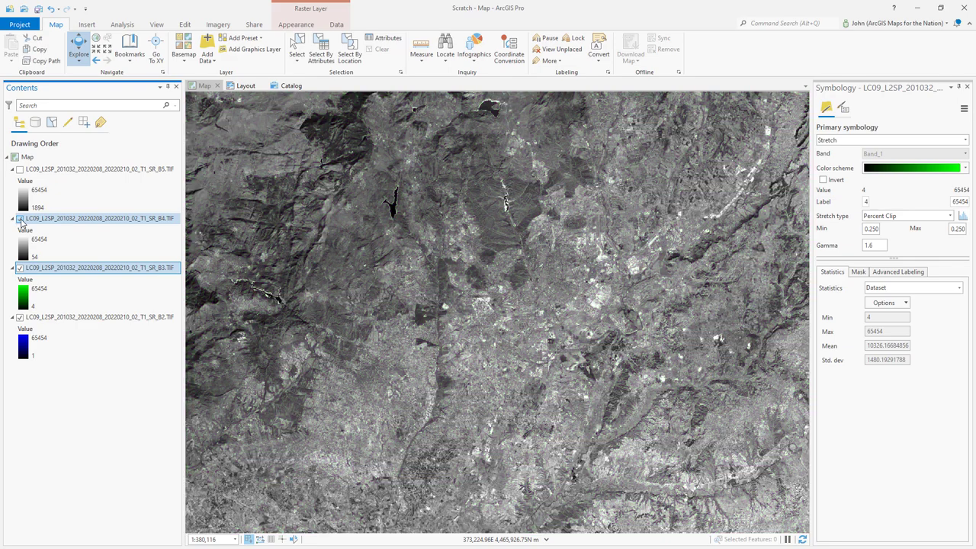
click(93, 220)
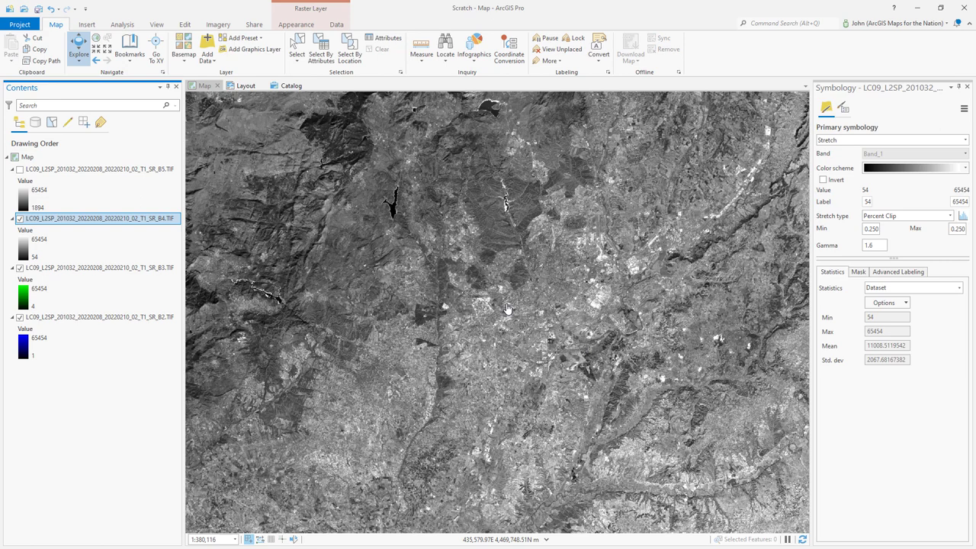
click(966, 168)
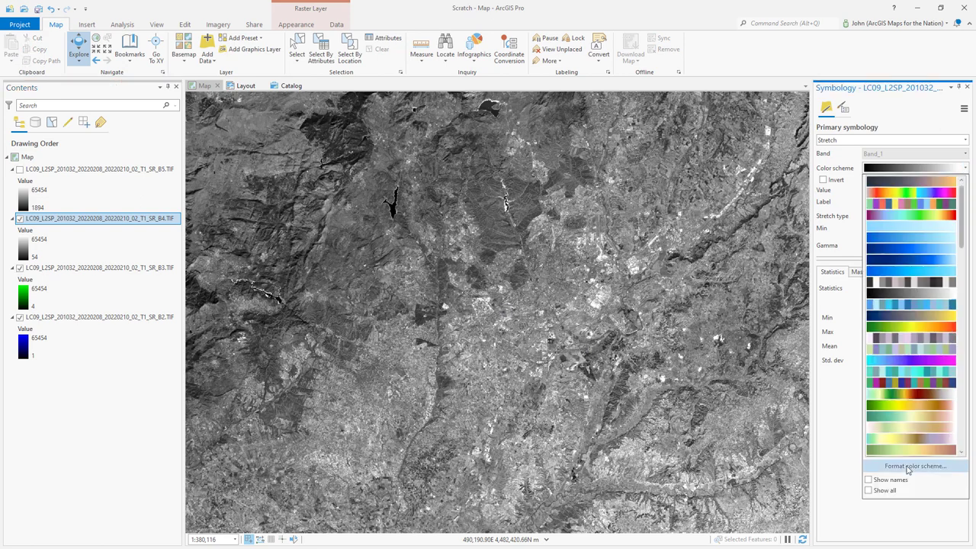
click(908, 469)
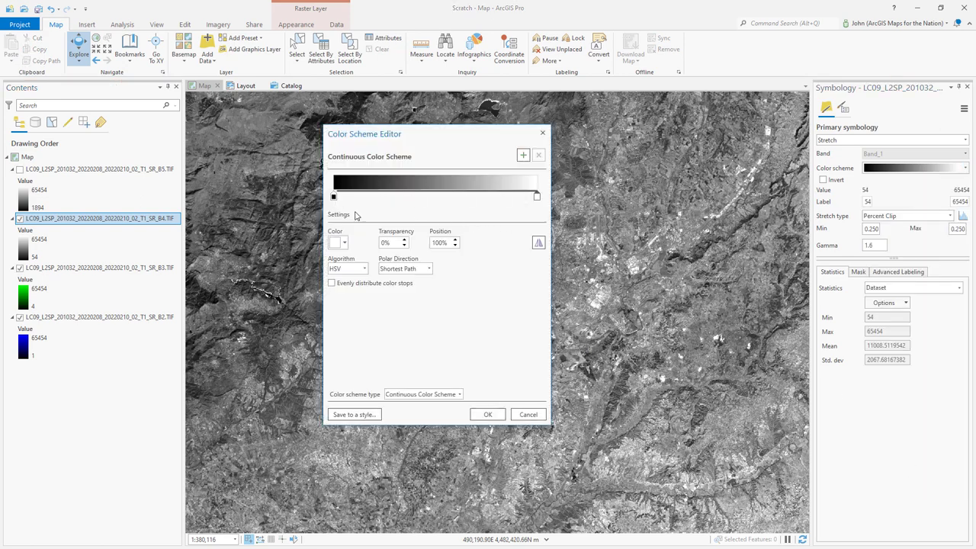
click(336, 244)
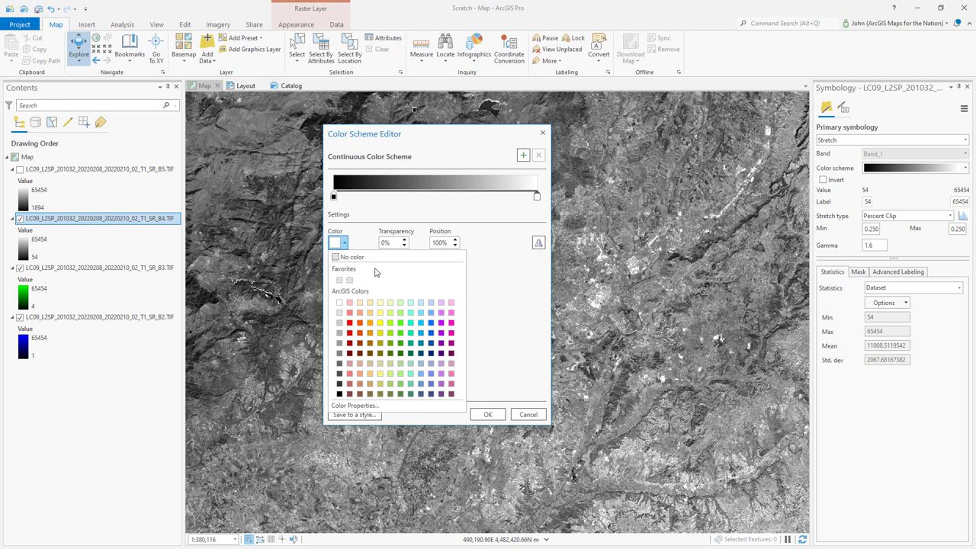
click(349, 323)
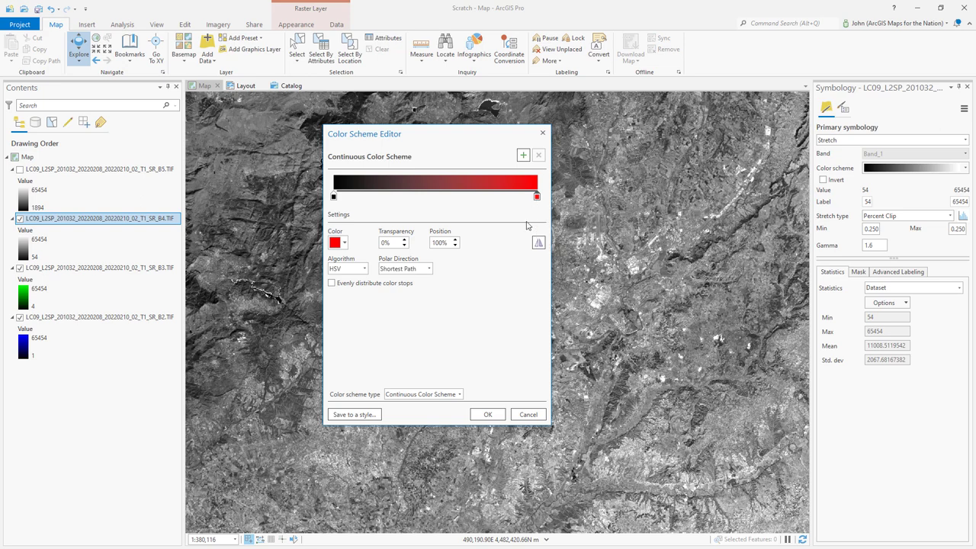
click(365, 270)
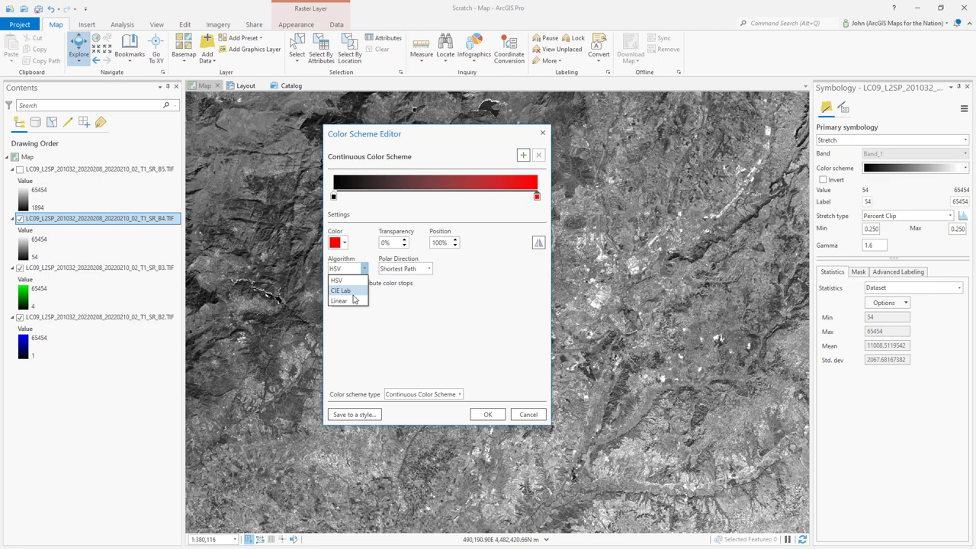
click(353, 300)
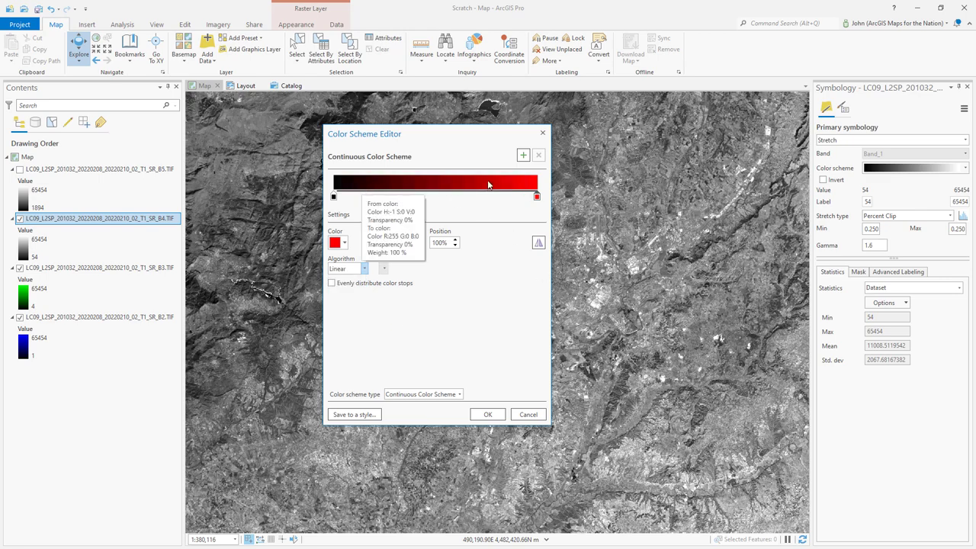
click(488, 414)
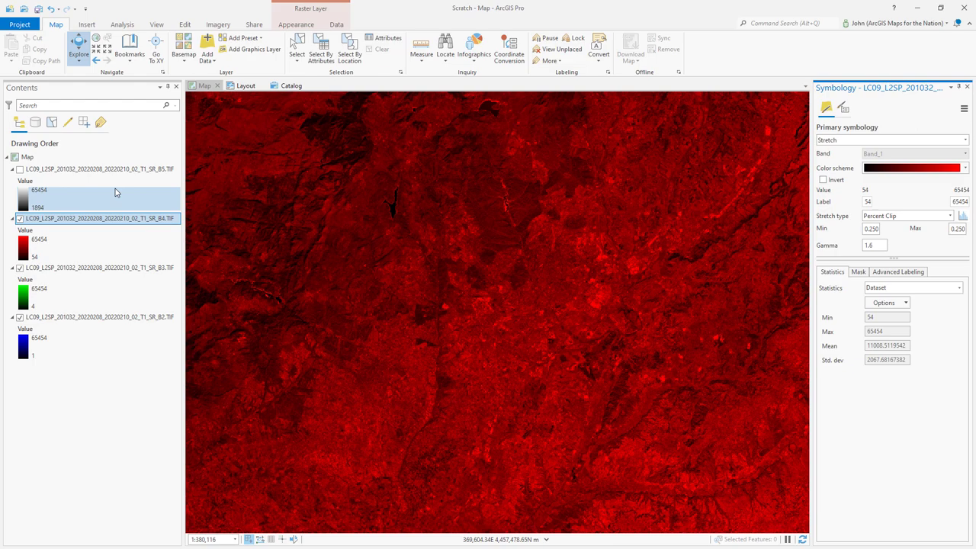
Step: Set the Layer Blend of both SR_B4 and SR_B3 to Screen
click(294, 25)
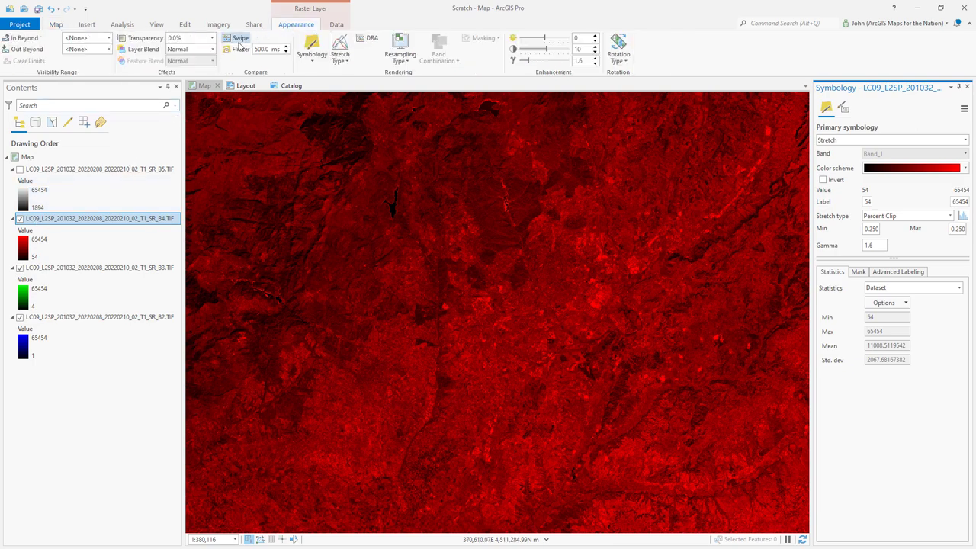
click(213, 50)
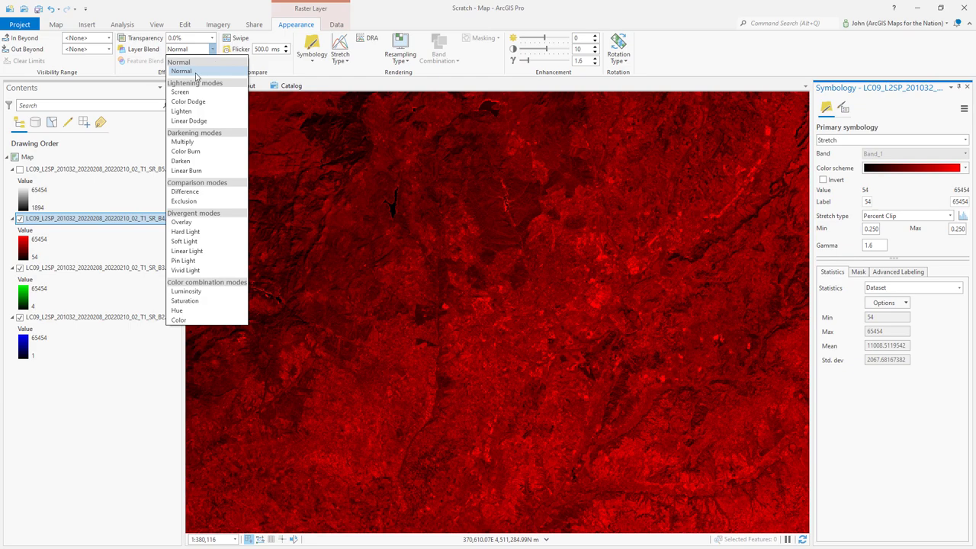
click(183, 93)
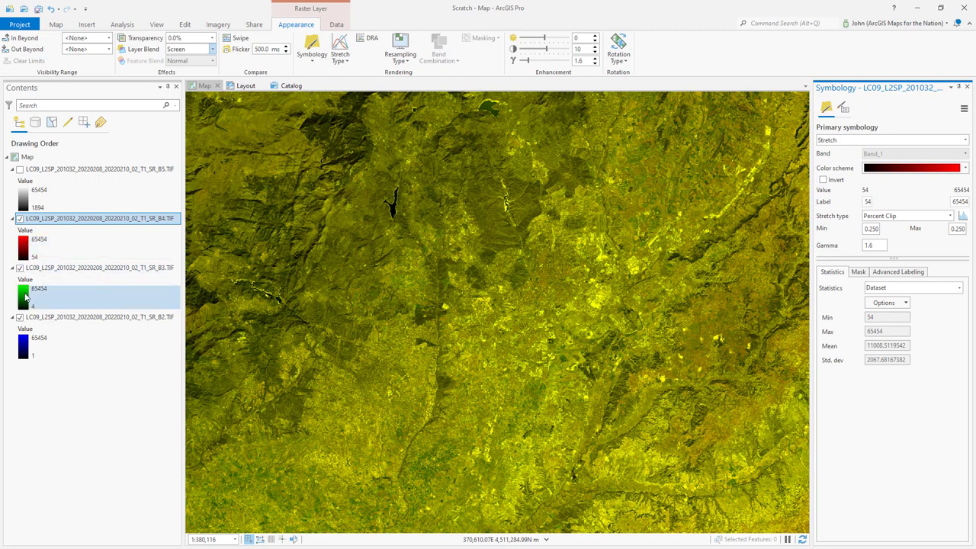
click(53, 267)
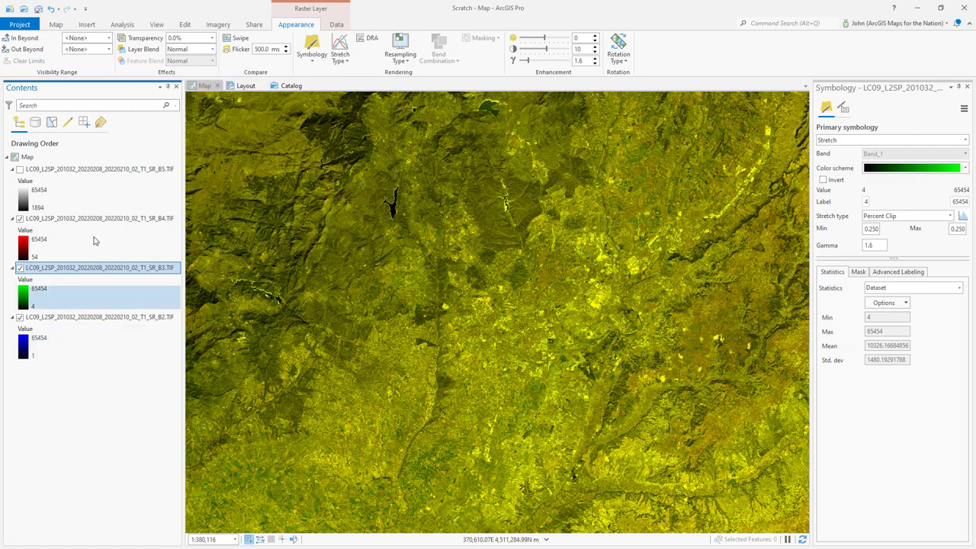
click(212, 49)
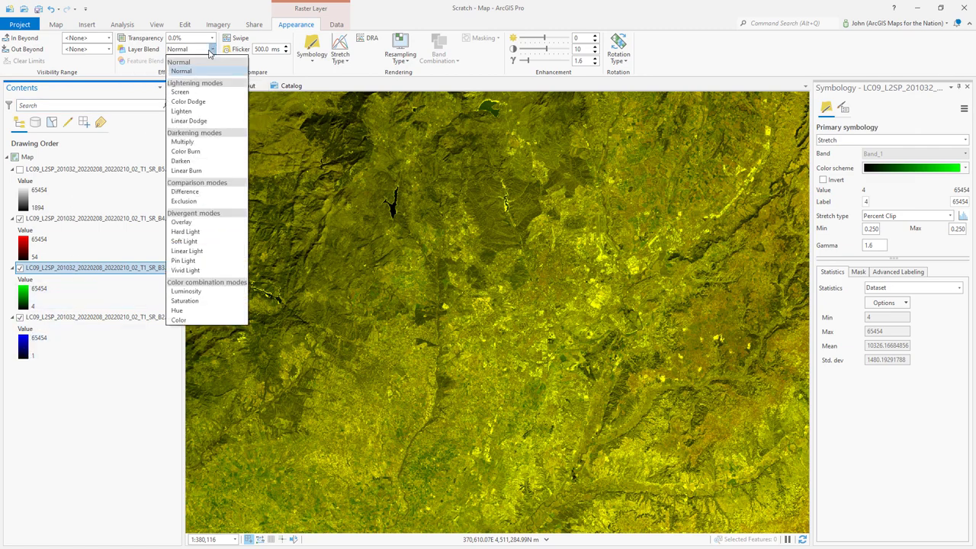
click(183, 92)
drag(612, 407, 399, 310)
Step: Zoom into Madrid, pan east, then zoom back out to about 1:458,404
scroll(399, 310, down, 3)
scroll(498, 281, up, 1)
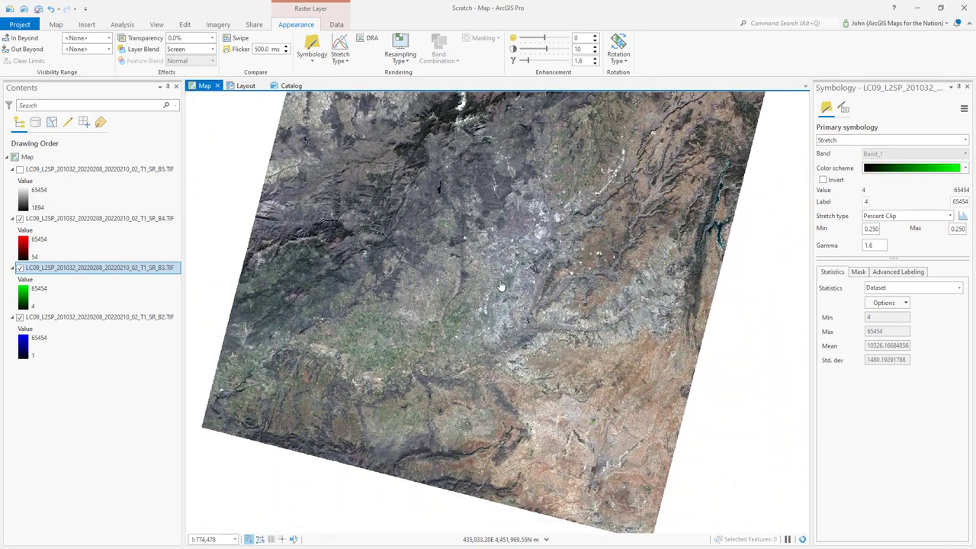
scroll(501, 287, up, 2)
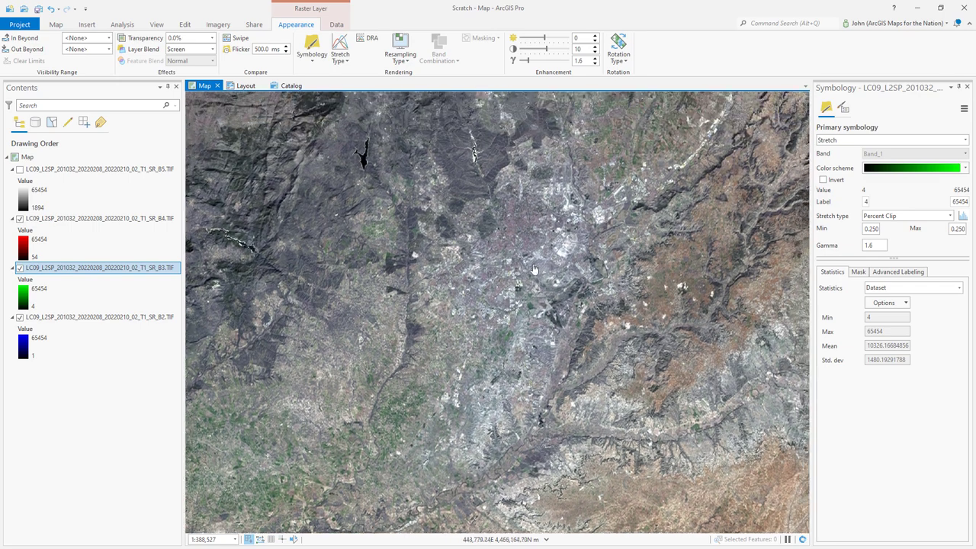
scroll(535, 270, up, 1)
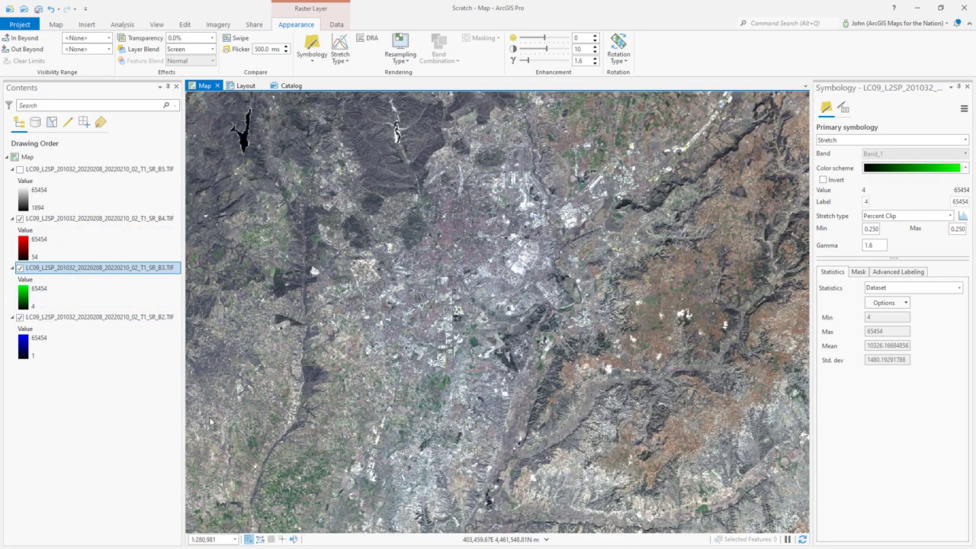
drag(571, 374, 483, 381)
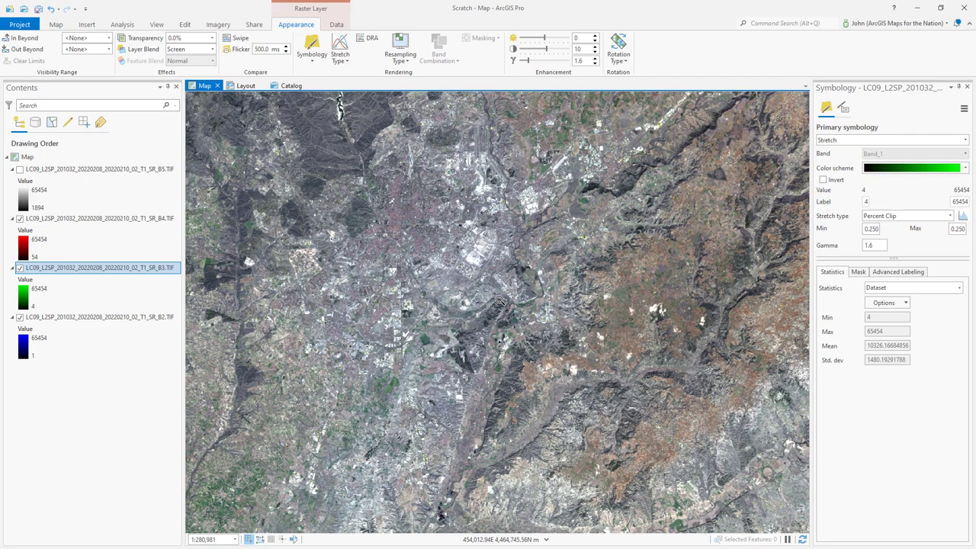
scroll(500, 300, down, 1)
drag(499, 299, 532, 297)
scroll(547, 351, down, 1)
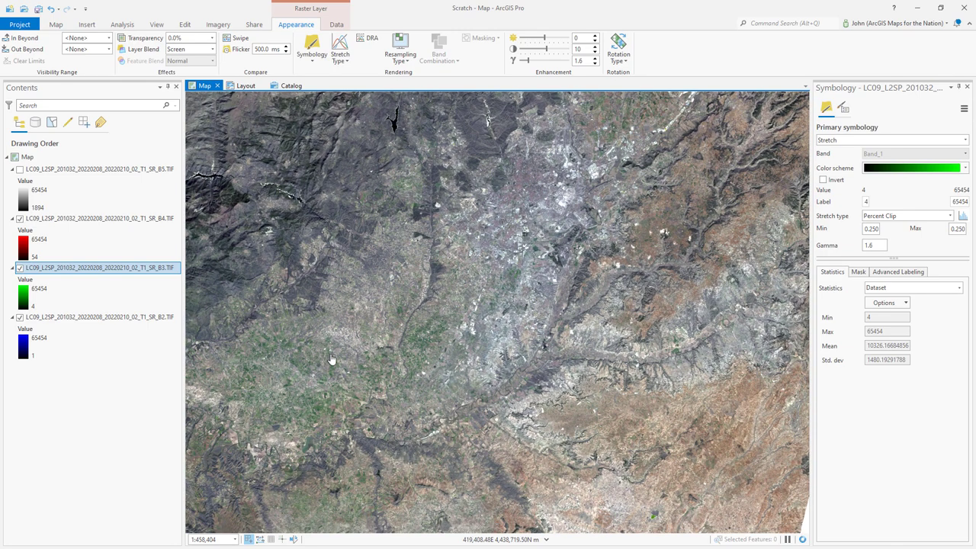
click(90, 422)
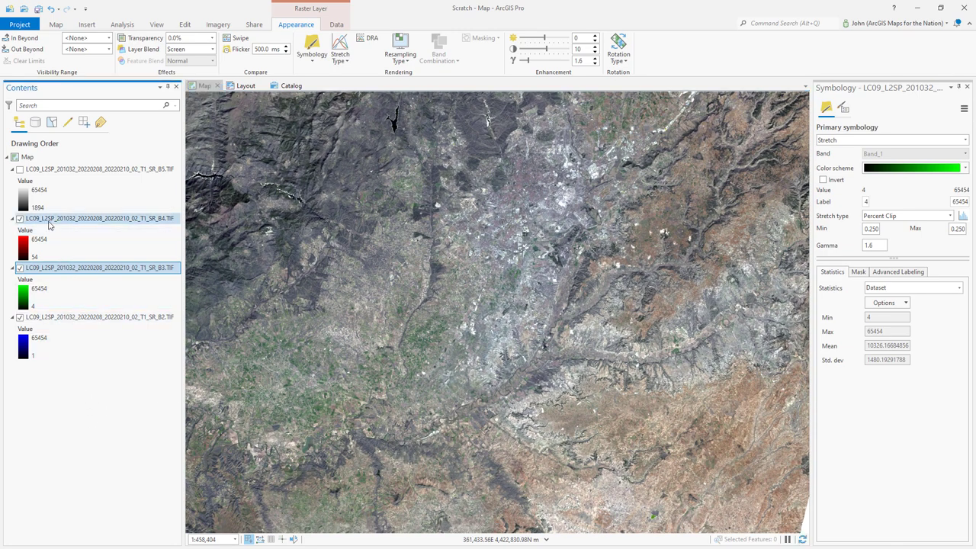
Step: Give the SR_B4 layer contrast 0, gamma 1.0 and Bilinear resampling
click(48, 222)
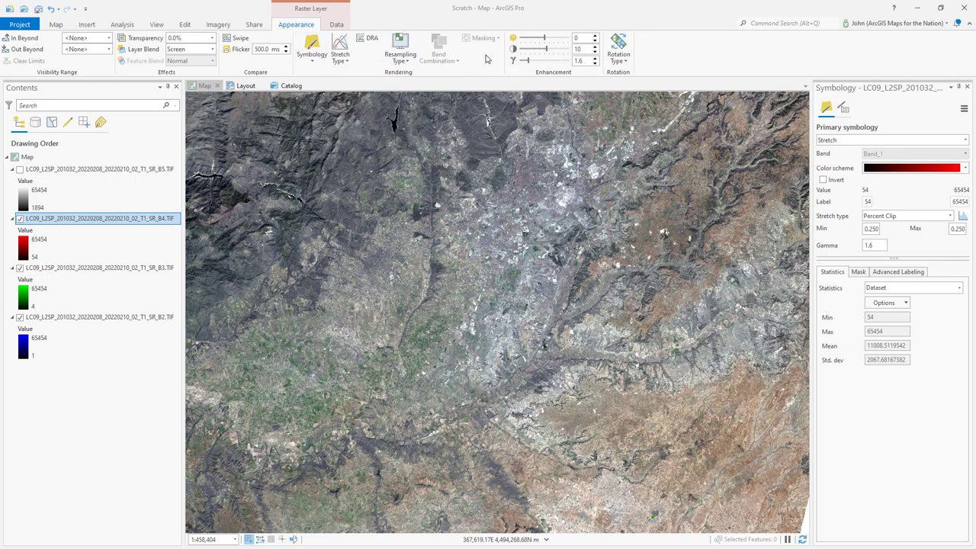
double_click(581, 49)
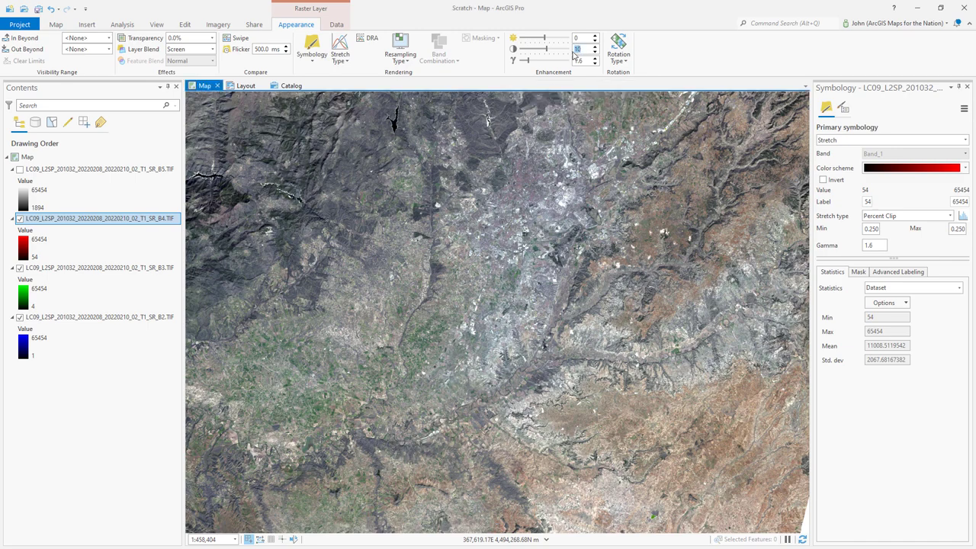
text(0)
double_click(584, 61)
text(1.0)
key(Tab)
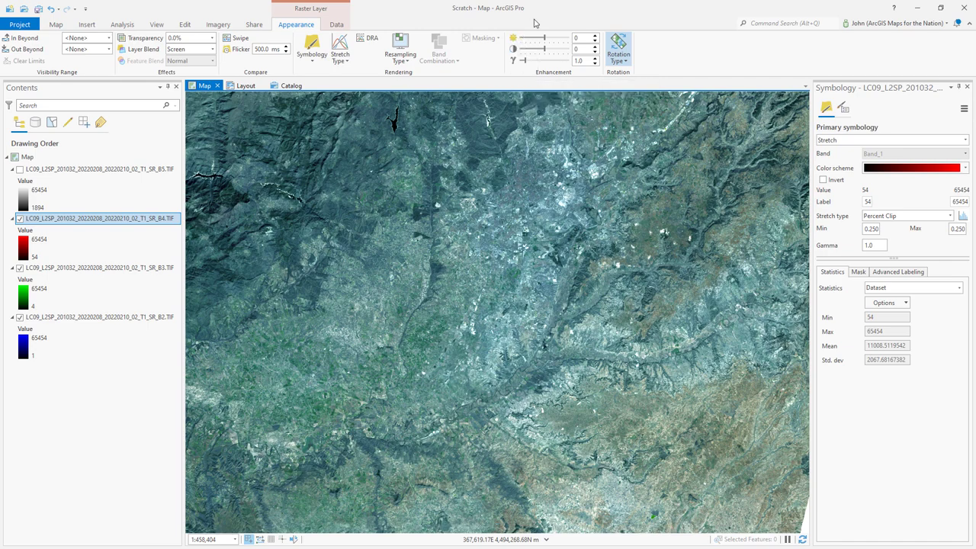
click(398, 63)
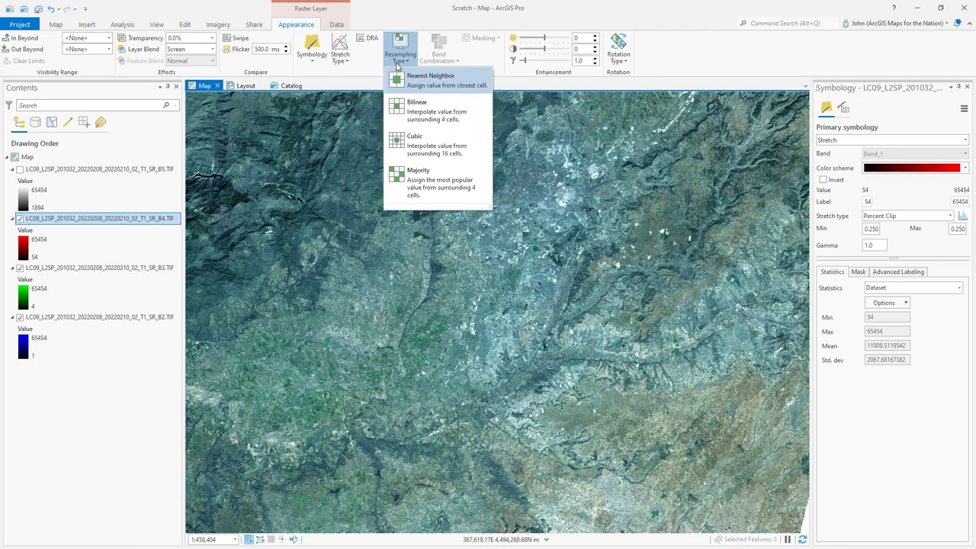
click(402, 111)
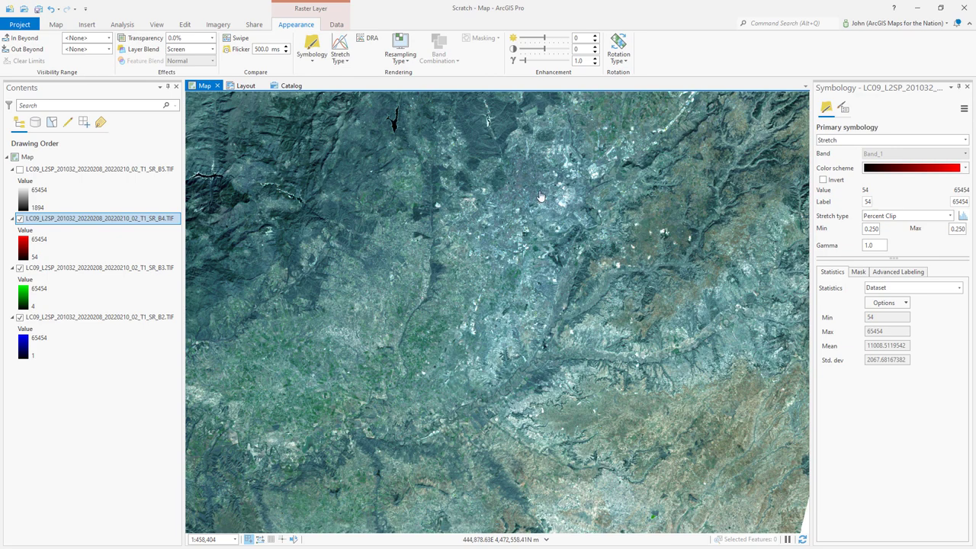
click(950, 217)
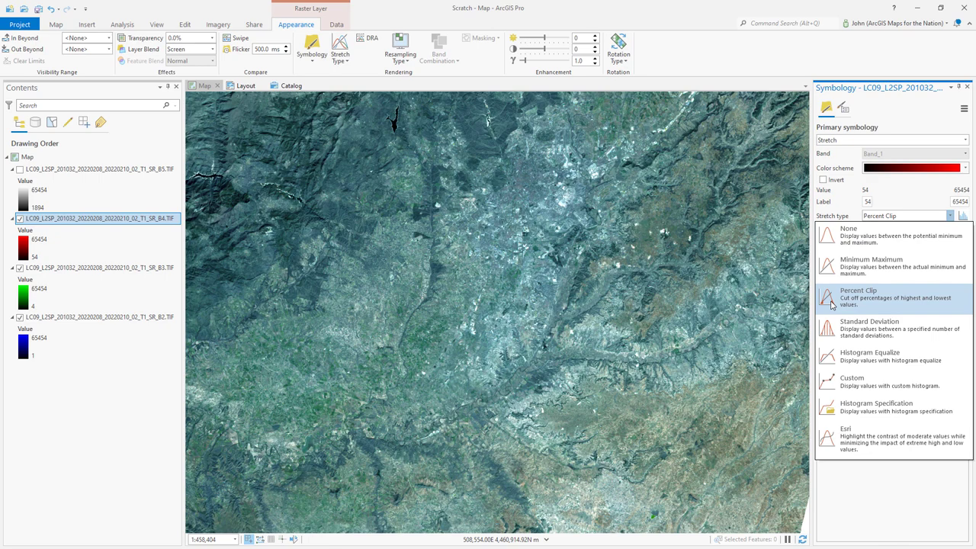
click(835, 273)
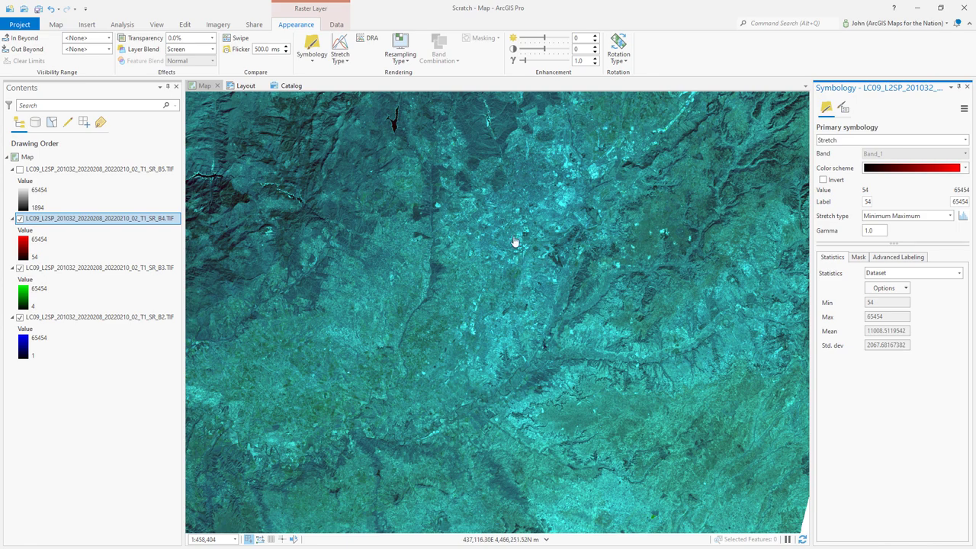
click(950, 217)
click(874, 289)
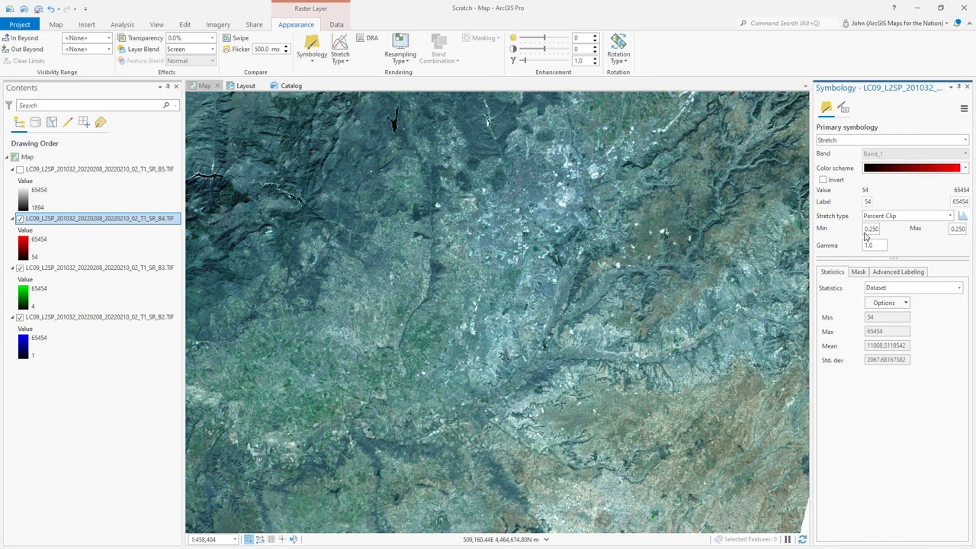
Step: Set the SR_B4 Percent Clip minimum and maximum both to 5
double_click(868, 228)
double_click(955, 229)
text(5)
key(Tab)
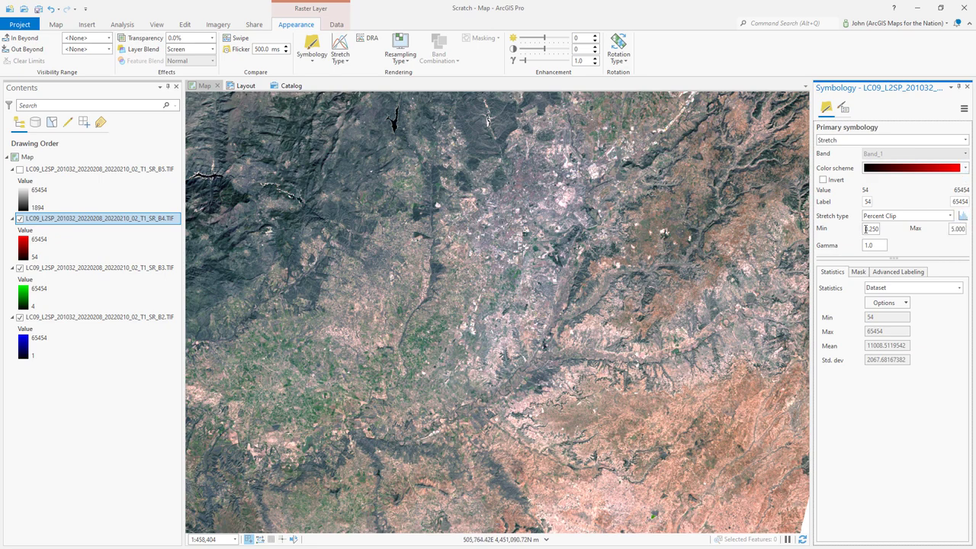
drag(866, 228, 888, 229)
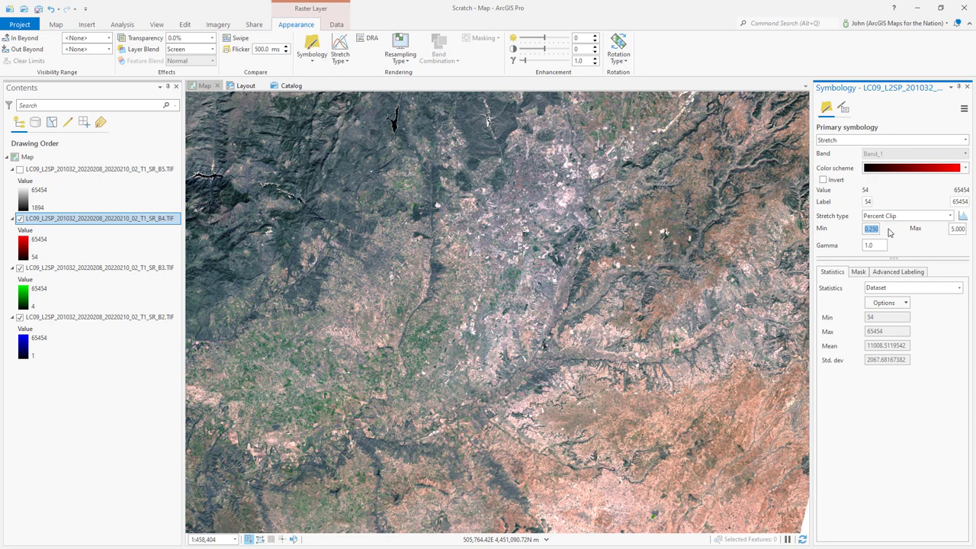
text(5)
key(Return)
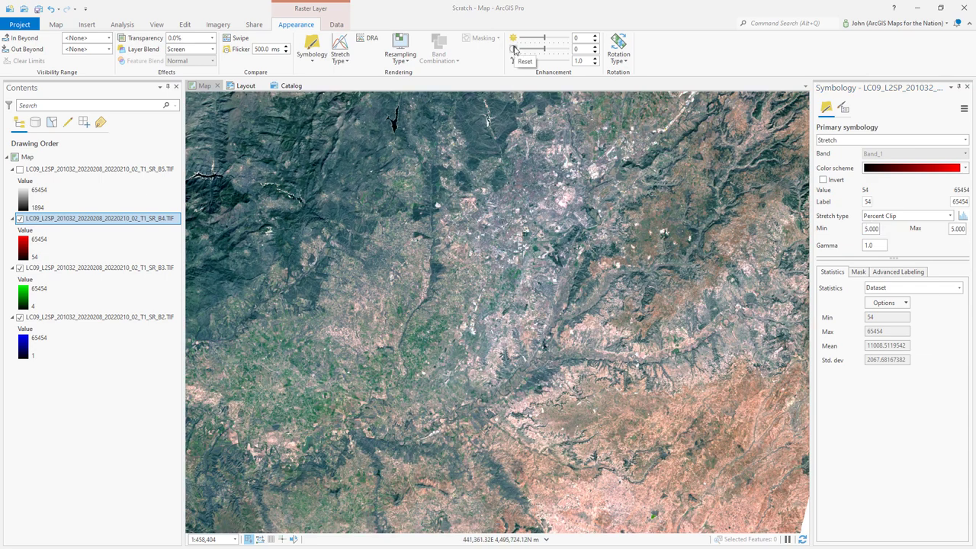
Step: Raise the SR_B4 contrast to 22, then pan and zoom to check the result
drag(544, 50, 552, 53)
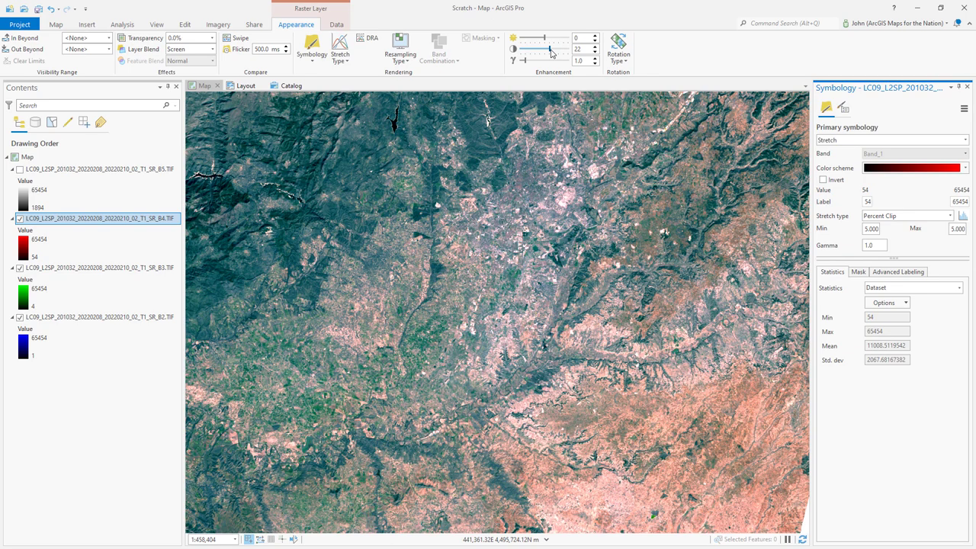
drag(515, 301, 544, 331)
scroll(544, 331, down, 2)
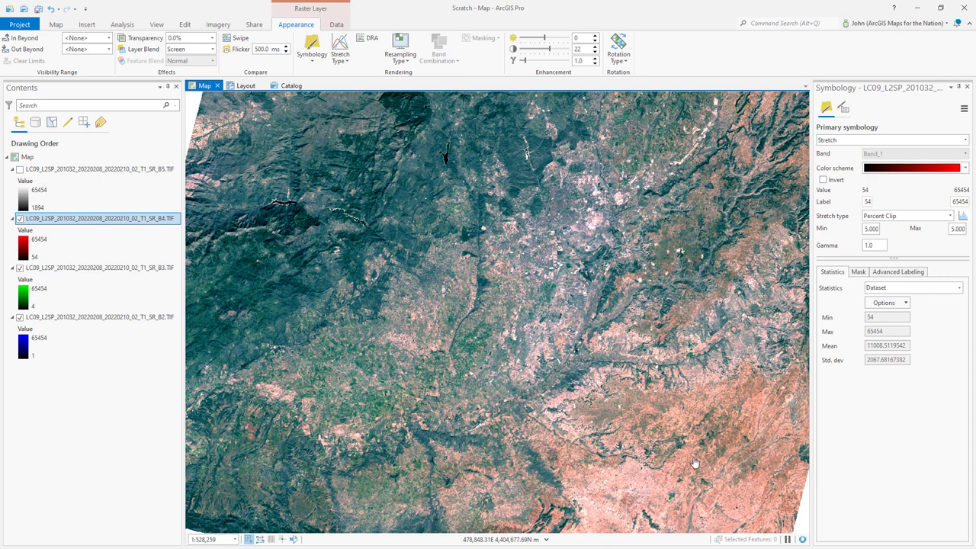
mouse_move(505, 268)
mouse_down()
mouse_move(512, 319)
mouse_move(476, 290)
mouse_move(514, 272)
mouse_up()
scroll(556, 318, down, 3)
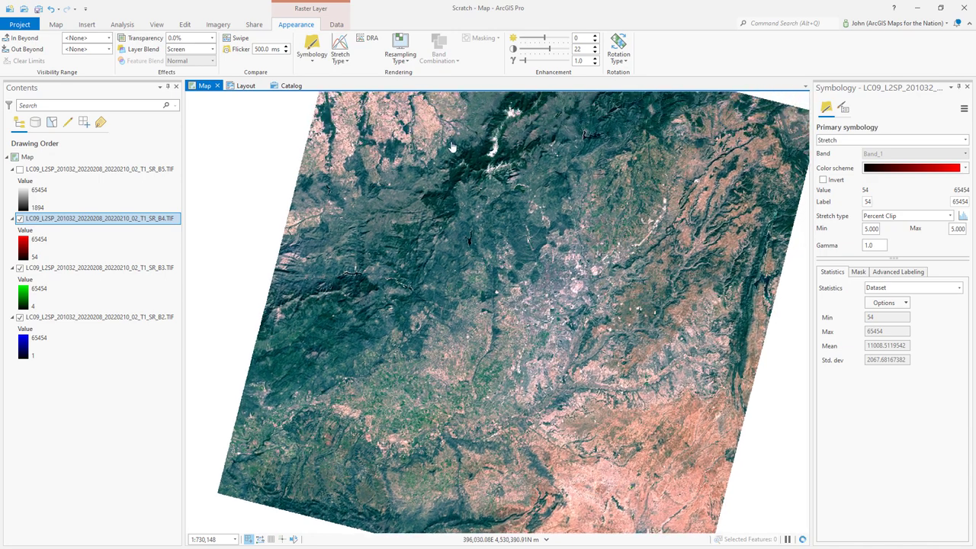
drag(535, 229, 507, 225)
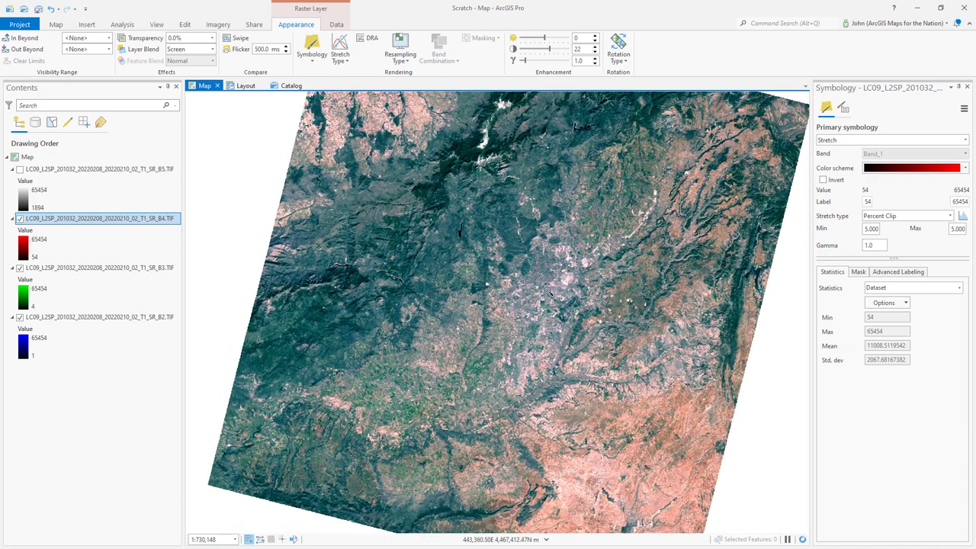
scroll(547, 286, up, 1)
scroll(534, 339, up, 1)
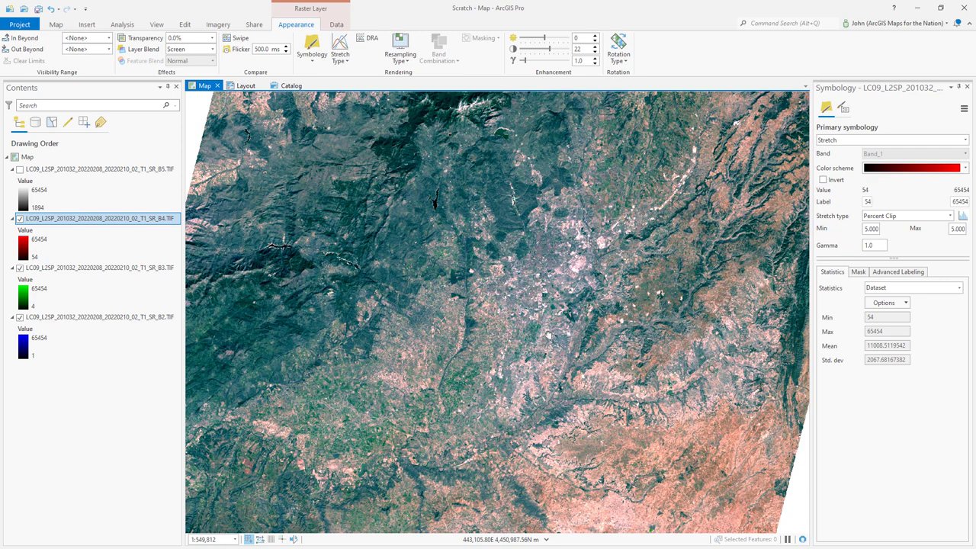
Step: Set the B3 green layer's contrast to 22 and gamma to 1.0
click(105, 269)
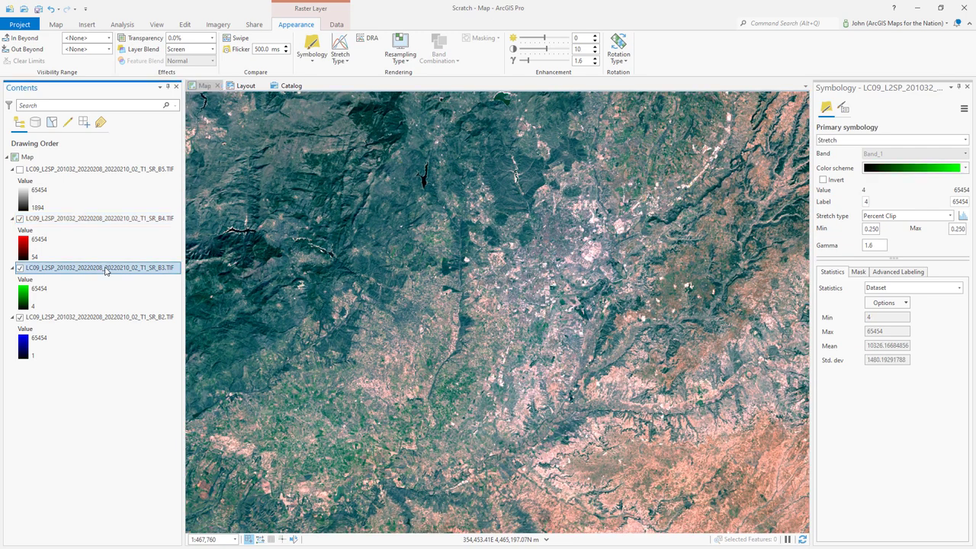
click(546, 50)
drag(547, 50, 540, 54)
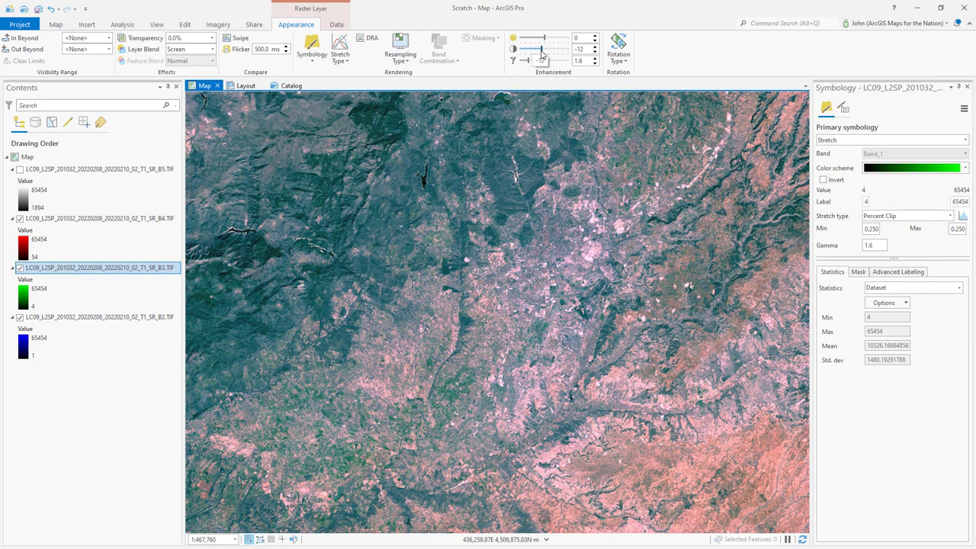
mouse_move(544, 55)
mouse_down()
mouse_move(567, 52)
mouse_move(549, 53)
mouse_up()
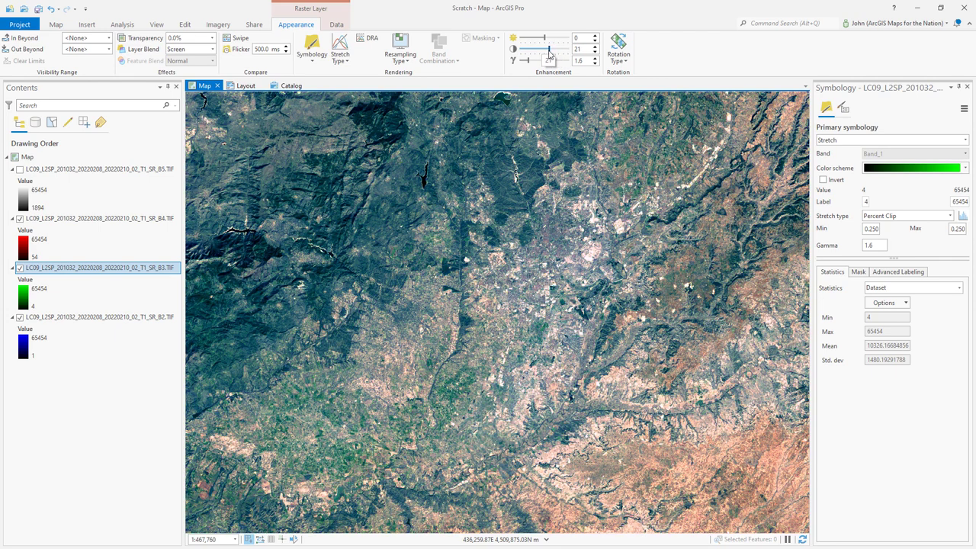
click(595, 47)
click(595, 64)
click(595, 64)
click(595, 64)
click(595, 64)
click(595, 64)
click(595, 64)
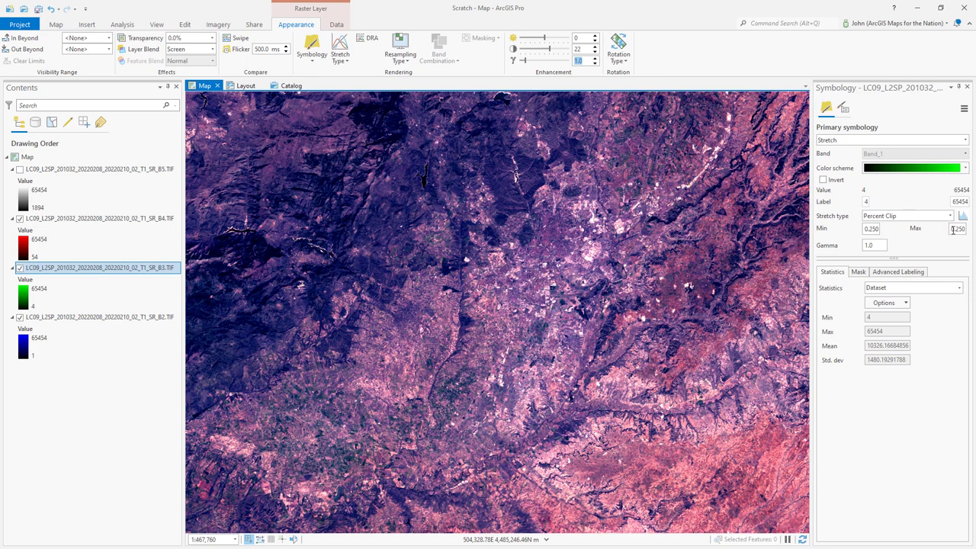
Step: Set the B3 Percent Clip maximum to 0.5 and pan to review the map
click(952, 230)
double_click(958, 228)
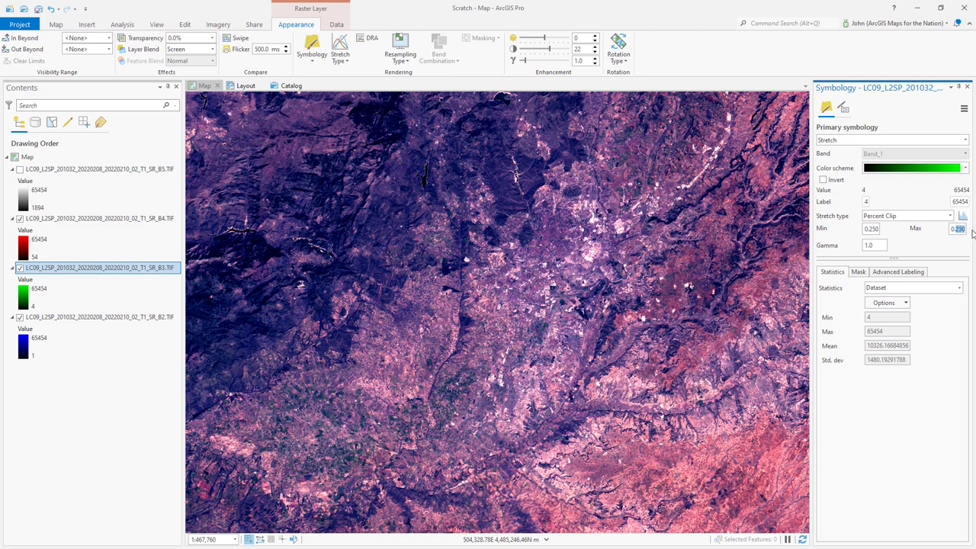
text(0.5)
key(Return)
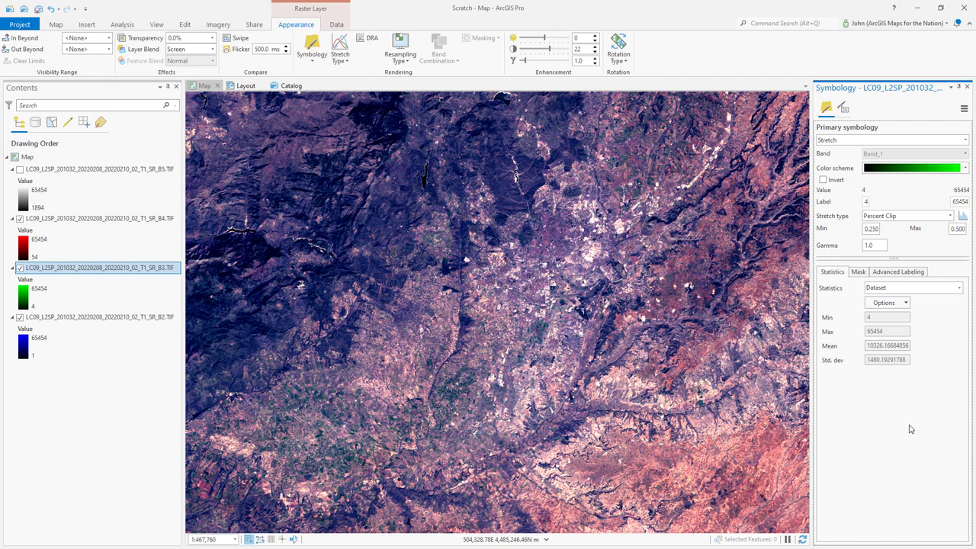
drag(554, 366, 546, 355)
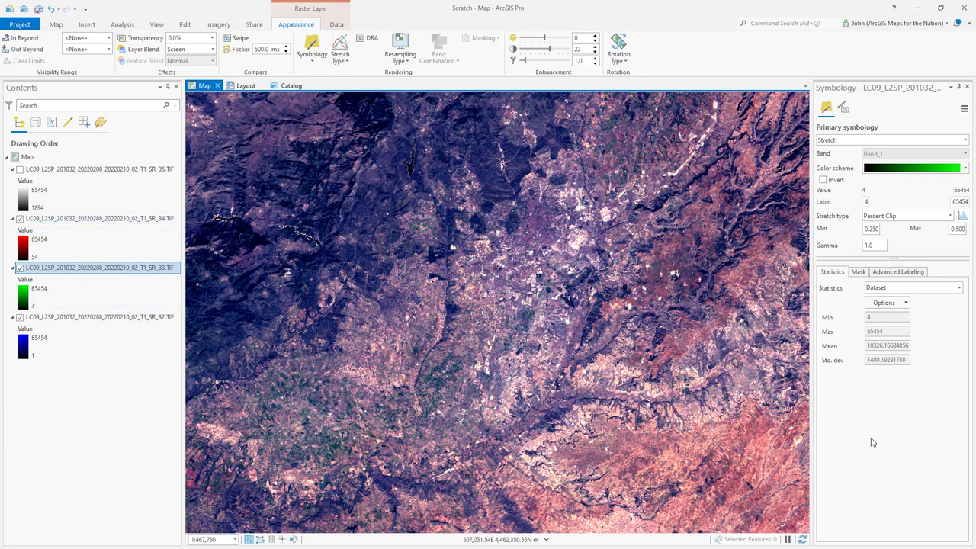
drag(527, 343, 535, 329)
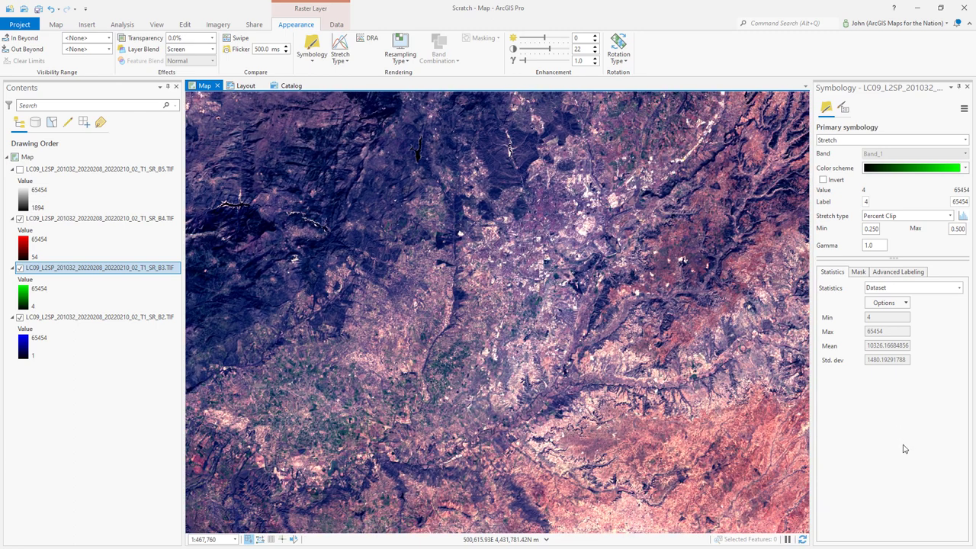
Step: Set the B2 blue layer's gamma to 1.0 and contrast to 22
click(89, 317)
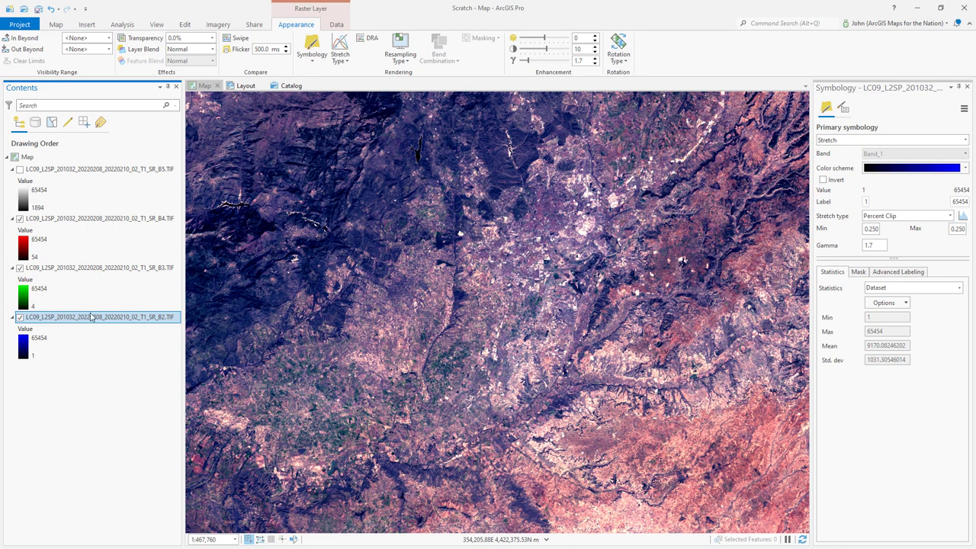
click(595, 63)
click(595, 63)
click(595, 64)
click(546, 50)
drag(549, 51, 551, 50)
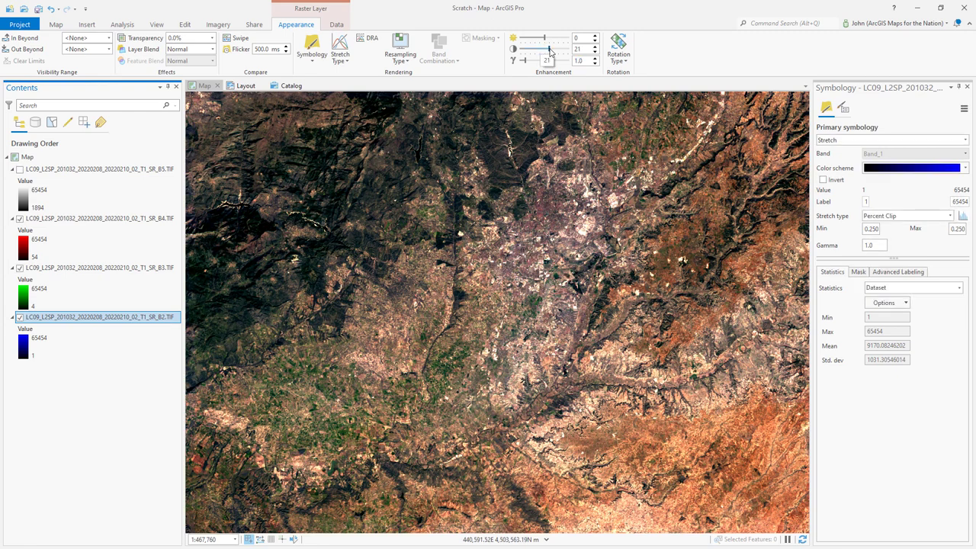
click(595, 47)
mouse_move(550, 51)
mouse_down()
mouse_move(563, 51)
mouse_move(526, 54)
mouse_move(553, 51)
mouse_up()
text(22)
Step: Try Minimum Maximum and Standard Deviation stretches, then return to Percent Clip
click(950, 217)
click(902, 267)
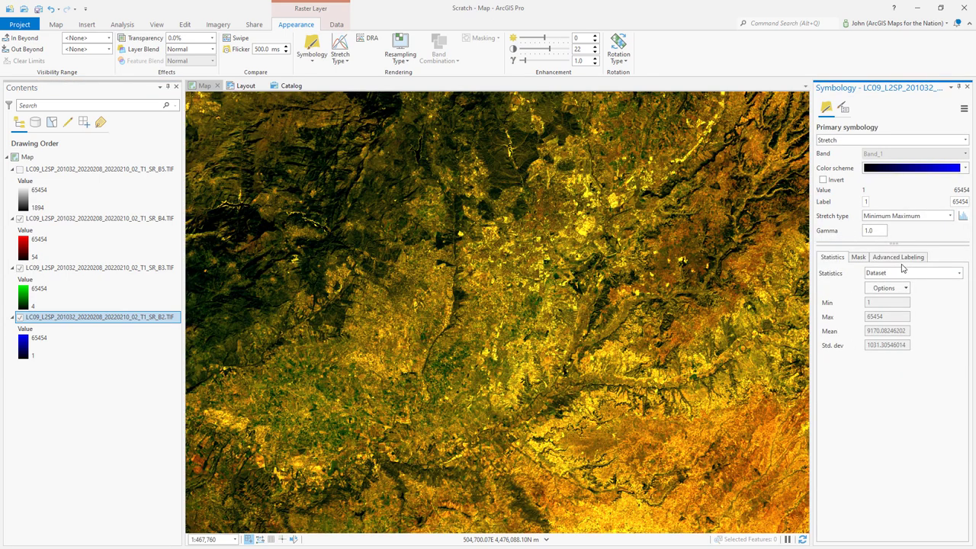
click(951, 216)
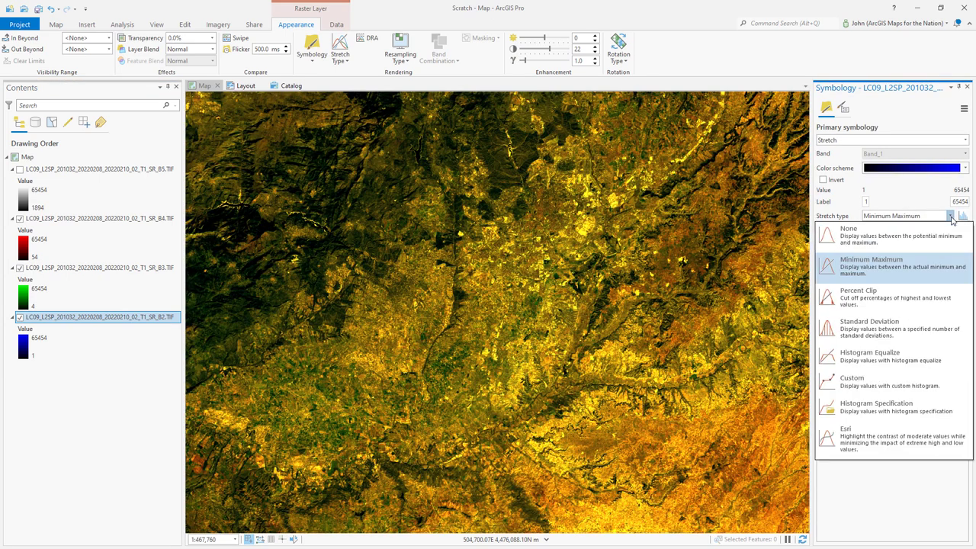
click(883, 324)
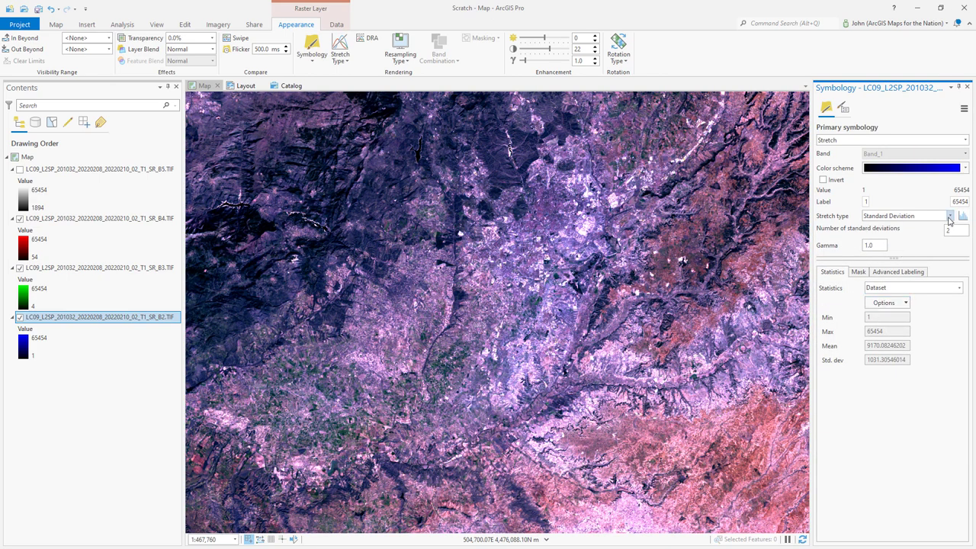
click(950, 218)
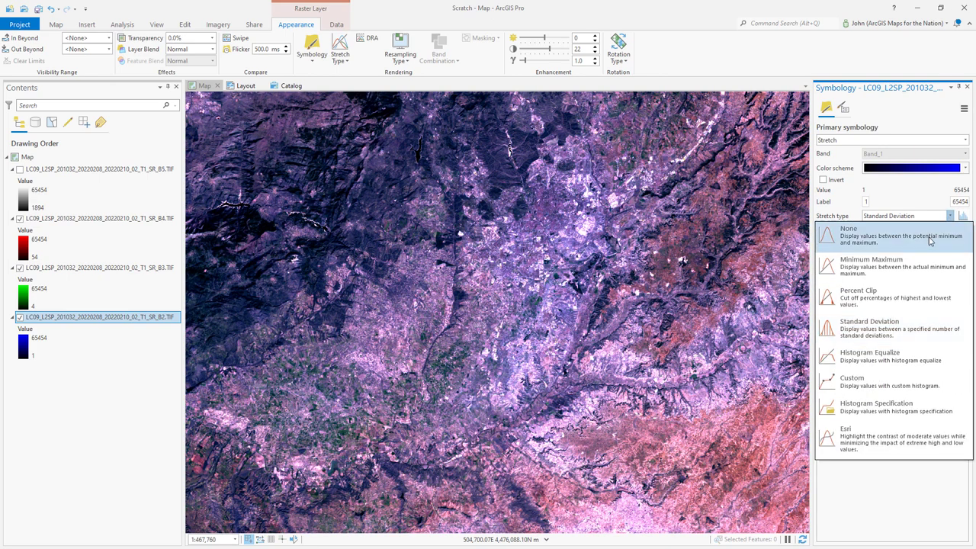
click(833, 301)
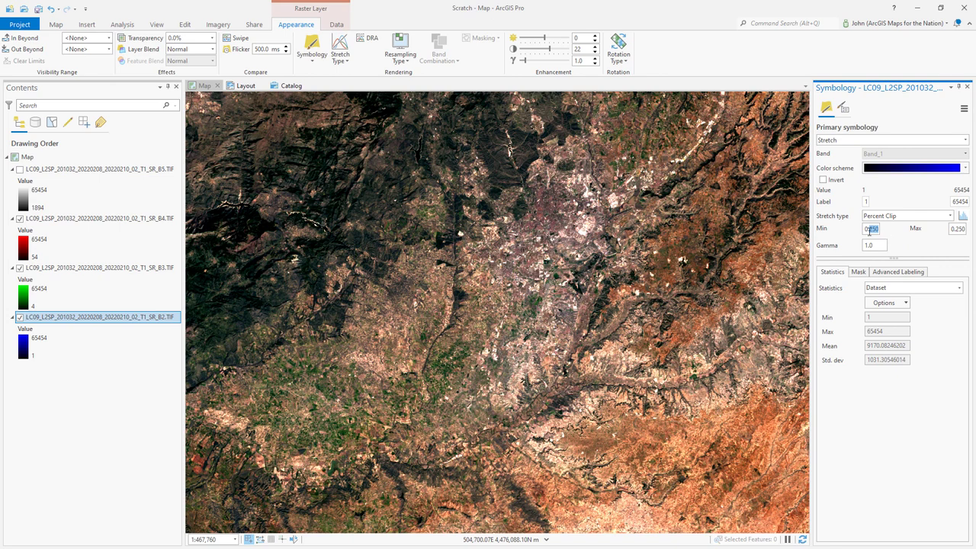
Step: Set the B2 Percent Clip minimum to 5 and pan and zoom over the scene
click(869, 231)
drag(866, 229, 897, 233)
text(5)
key(Return)
drag(591, 347, 529, 314)
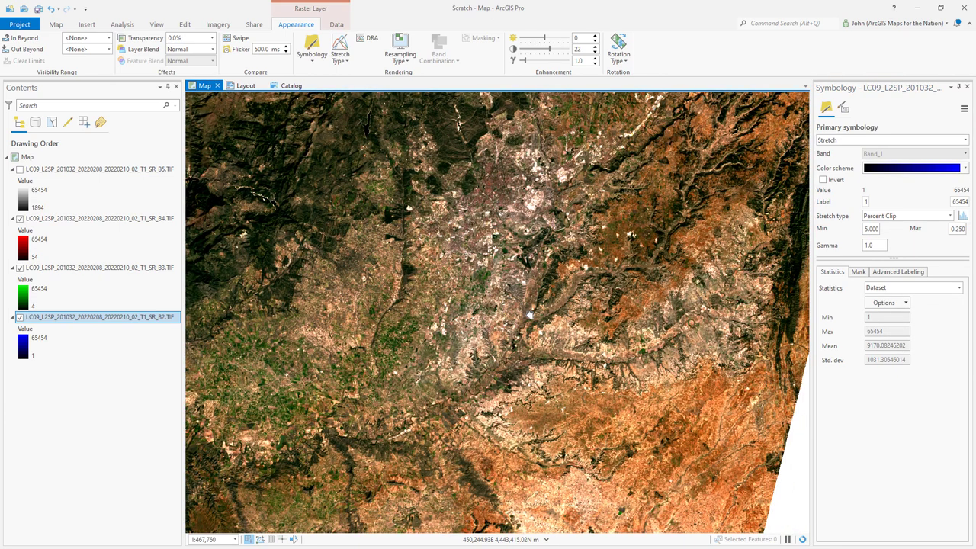
scroll(527, 313, down, 2)
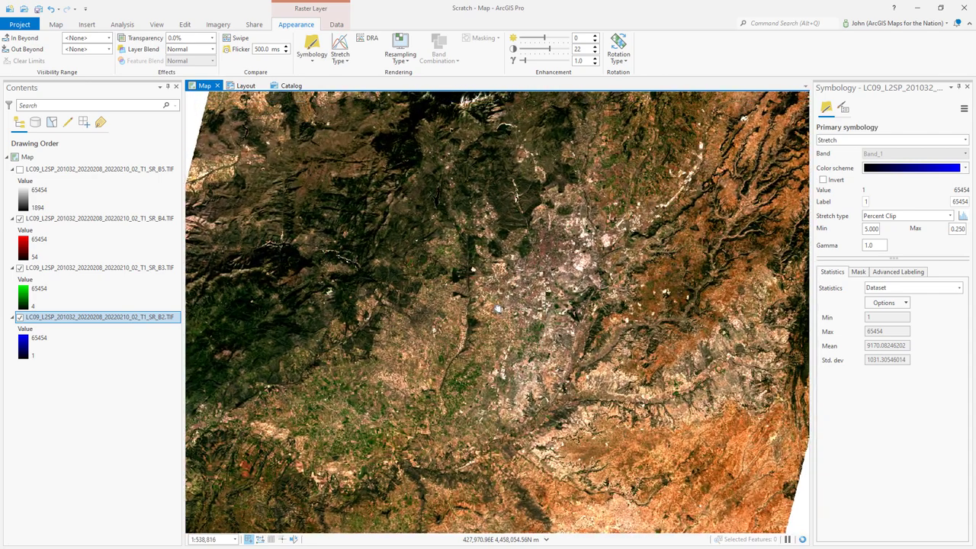
scroll(543, 341, up, 1)
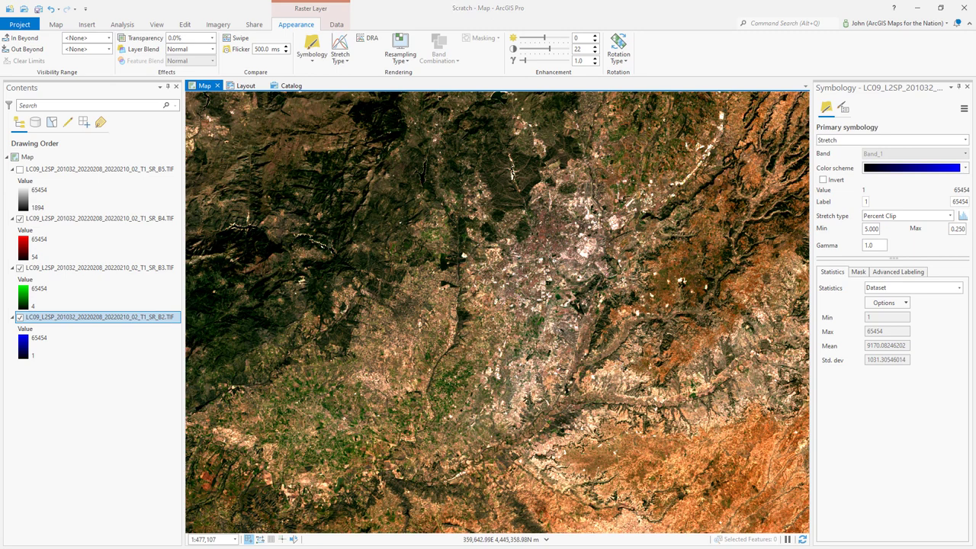
click(20, 218)
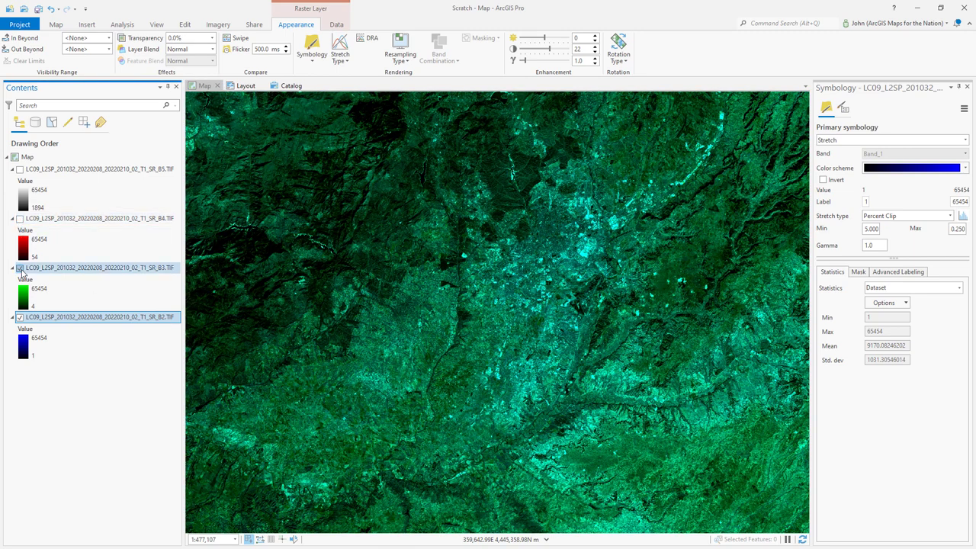
click(20, 269)
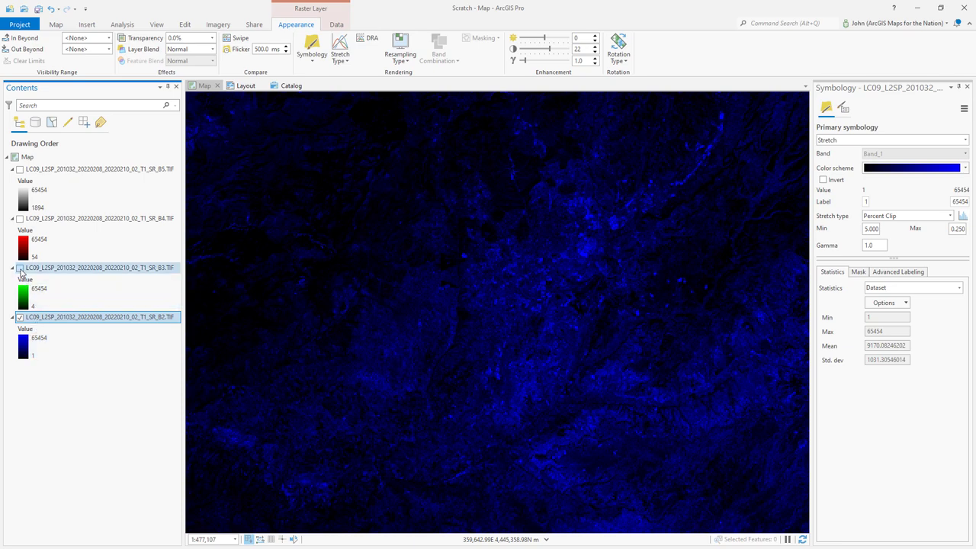
click(20, 268)
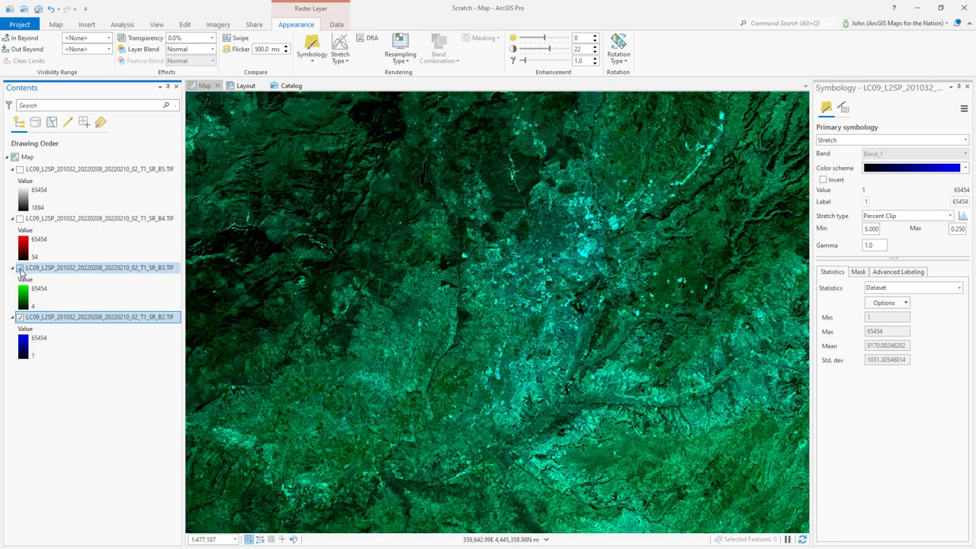
click(71, 268)
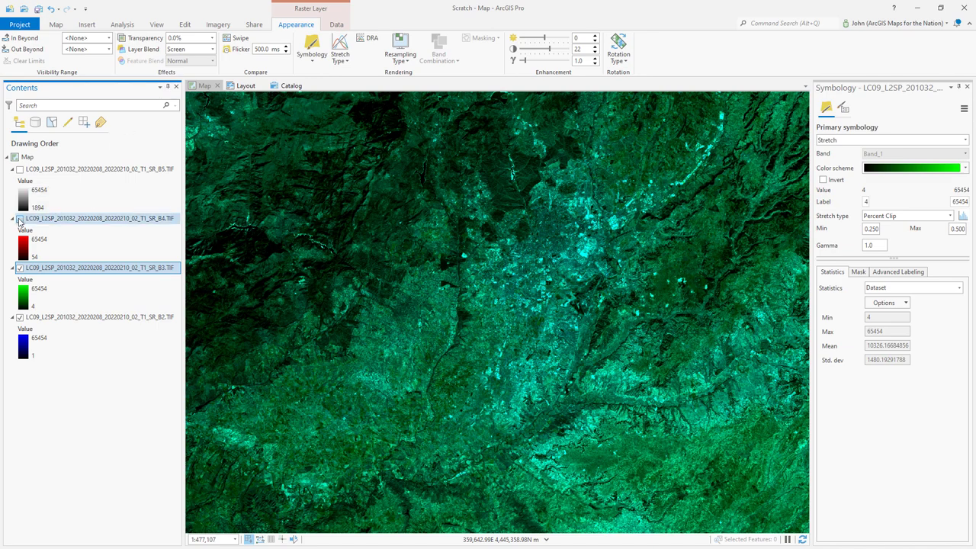
click(20, 219)
click(55, 220)
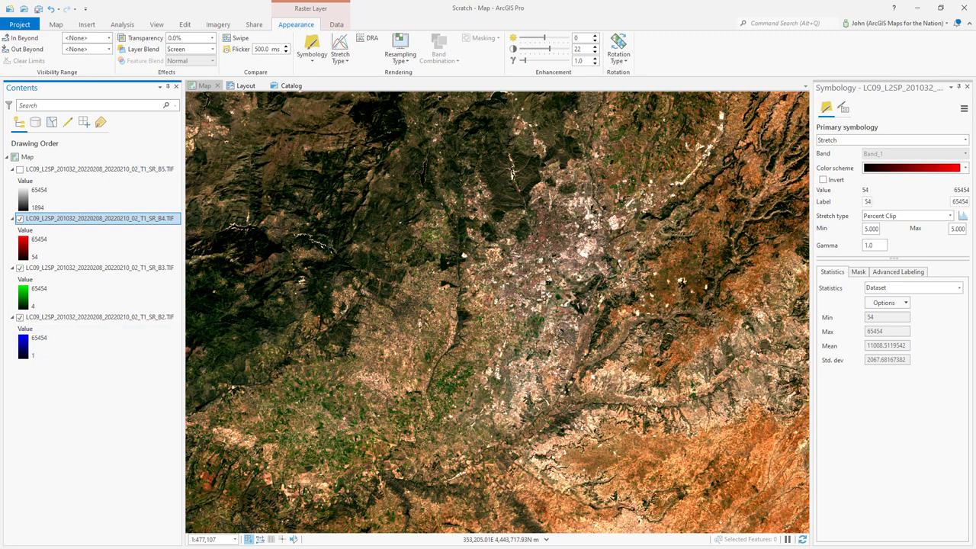
Step: Turn on the SR_B5 layer and pan to inspect its greyscale image
click(20, 170)
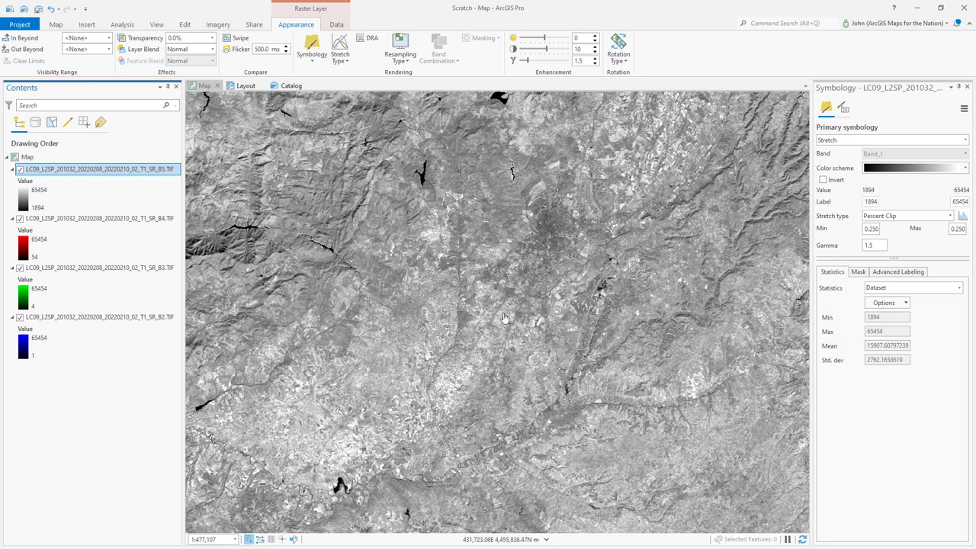
mouse_move(506, 320)
mouse_down()
mouse_move(513, 282)
mouse_move(510, 306)
mouse_move(533, 326)
mouse_move(492, 394)
mouse_move(503, 327)
mouse_up()
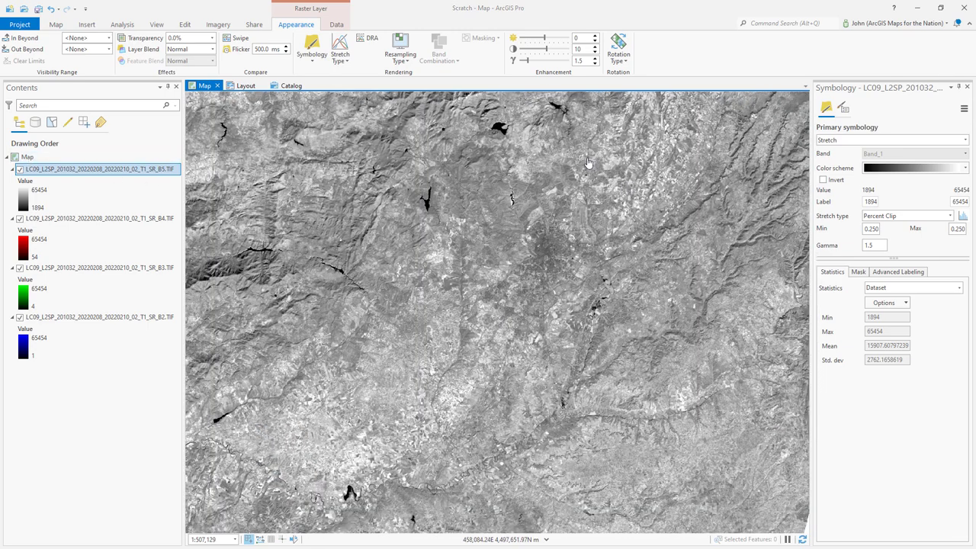
Step: Build a custom B5 colour ramp ending in yellow with a dark green stop near 65%
click(965, 169)
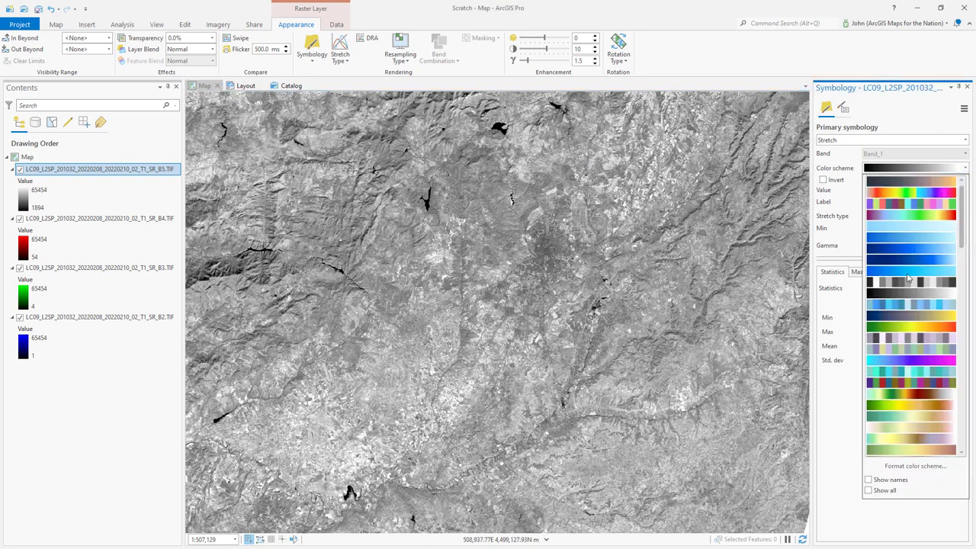
click(923, 465)
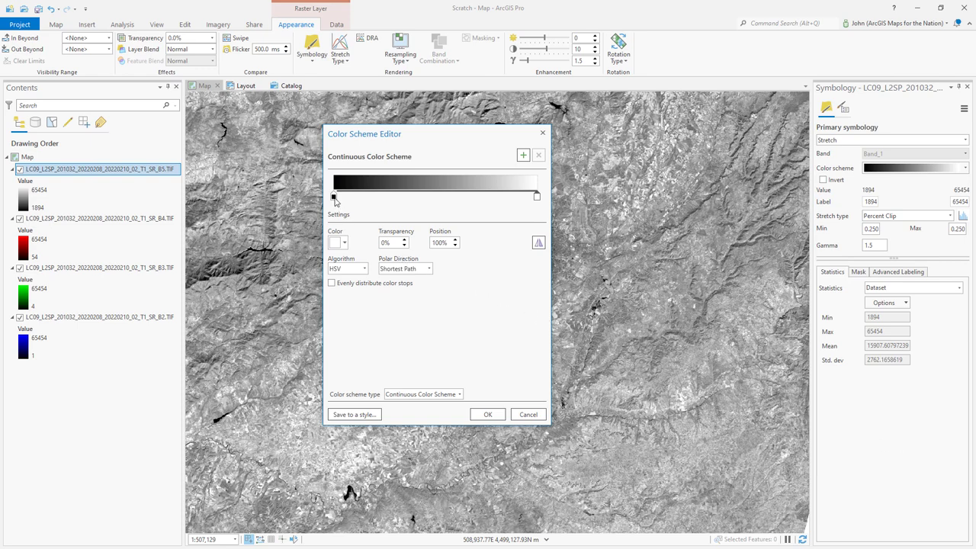
click(342, 245)
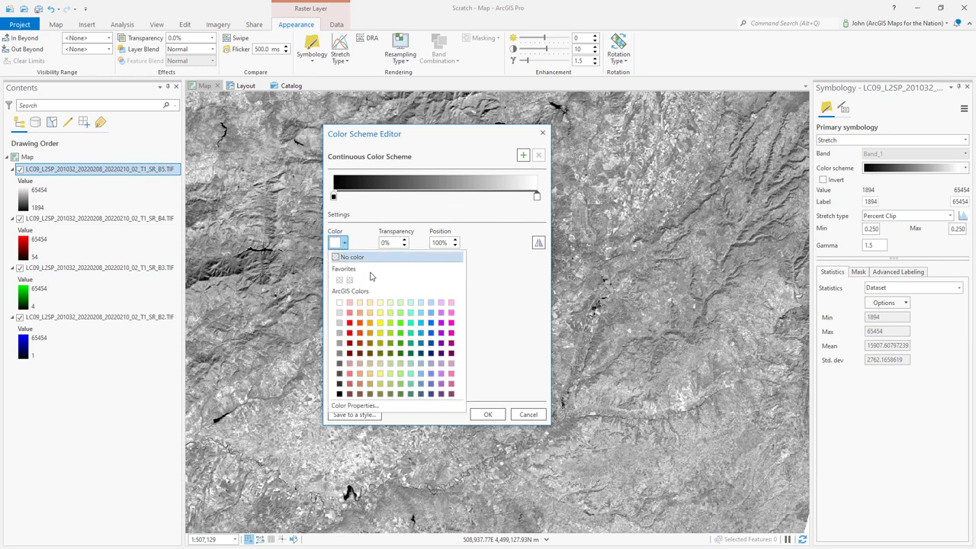
click(380, 323)
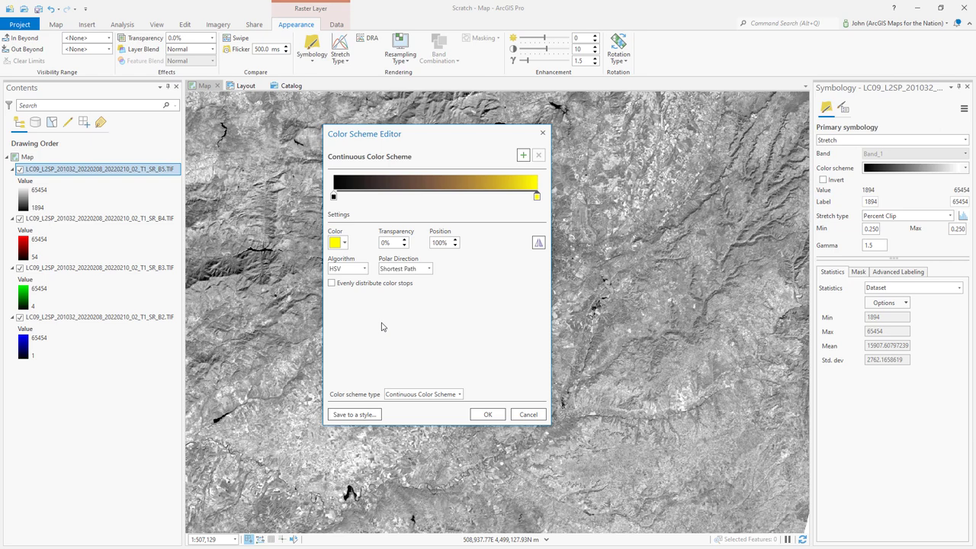
click(523, 155)
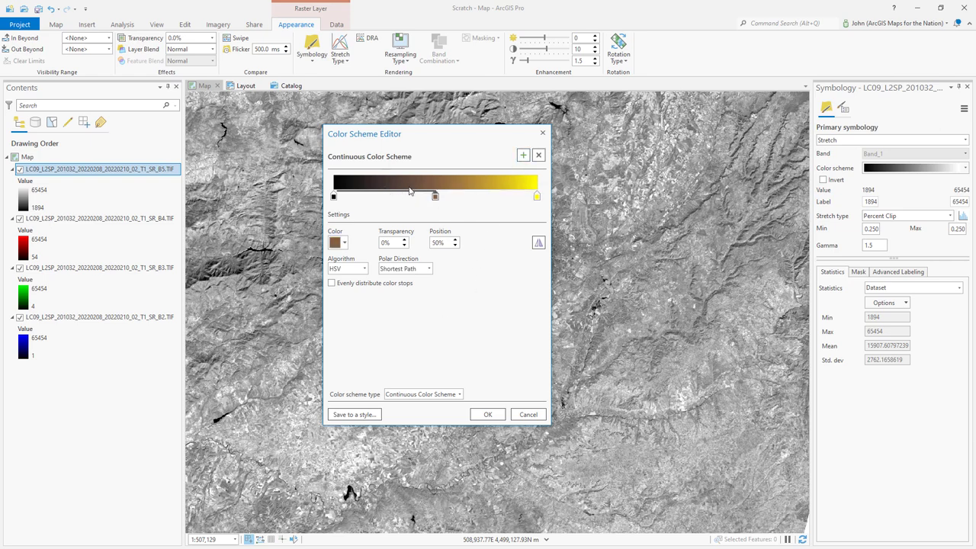
drag(435, 198, 472, 197)
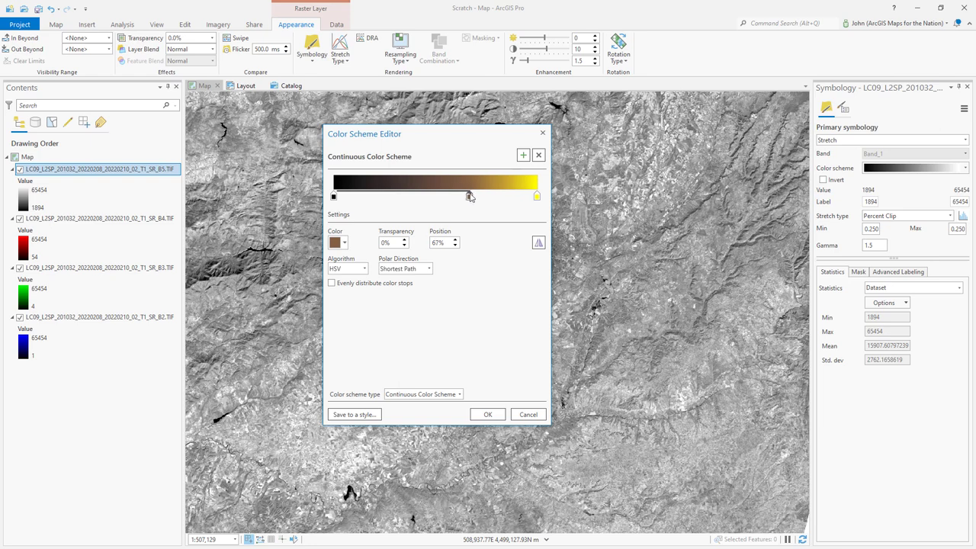
click(336, 243)
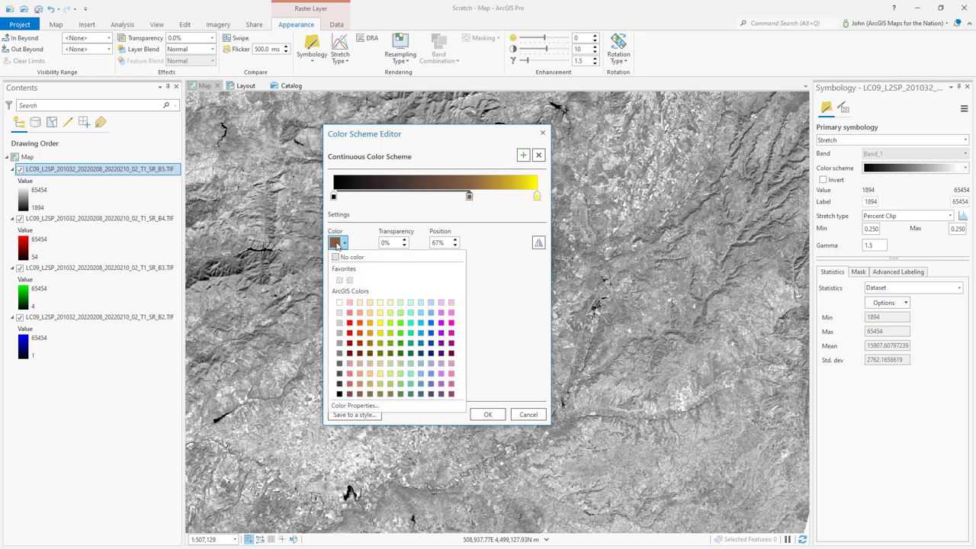
click(401, 353)
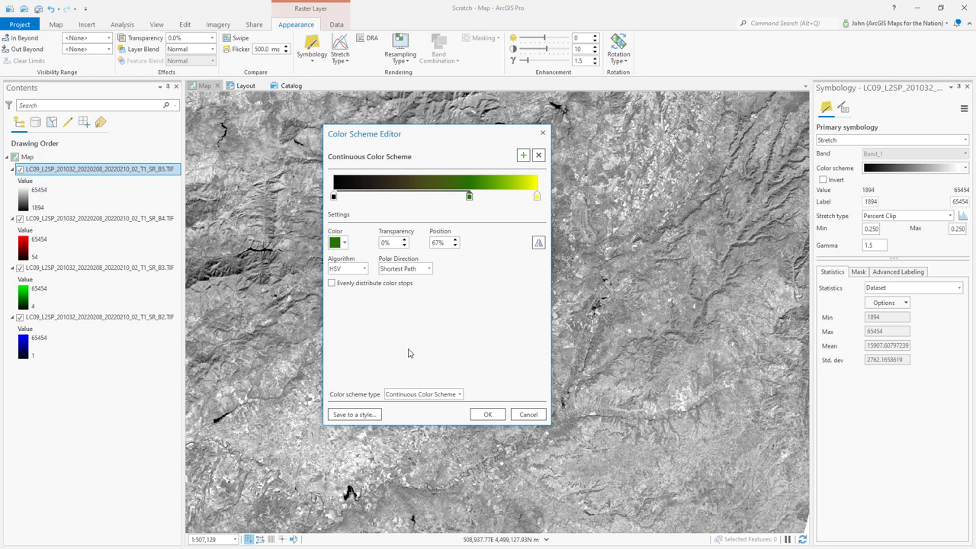
Step: Switch the green and yellow stops to linear blending and apply the ramp
click(364, 269)
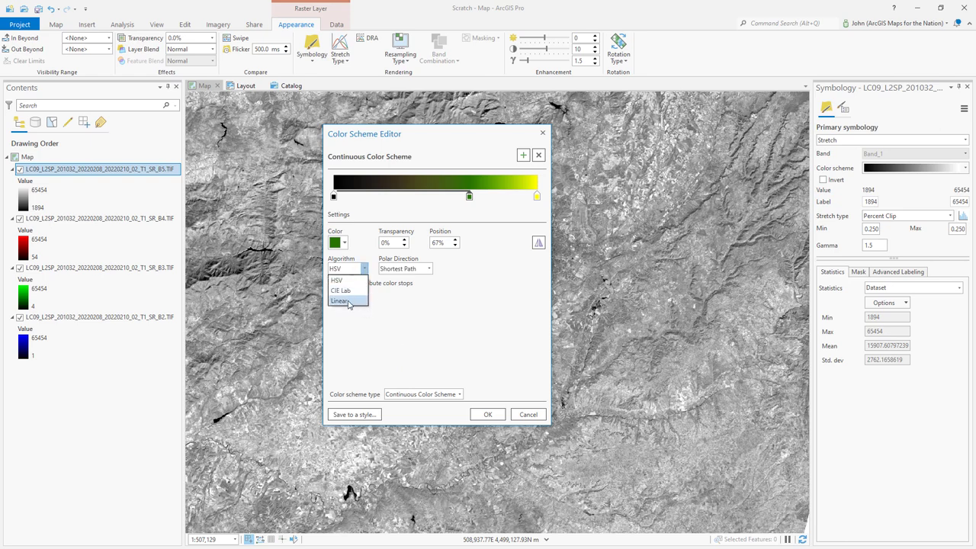
click(352, 303)
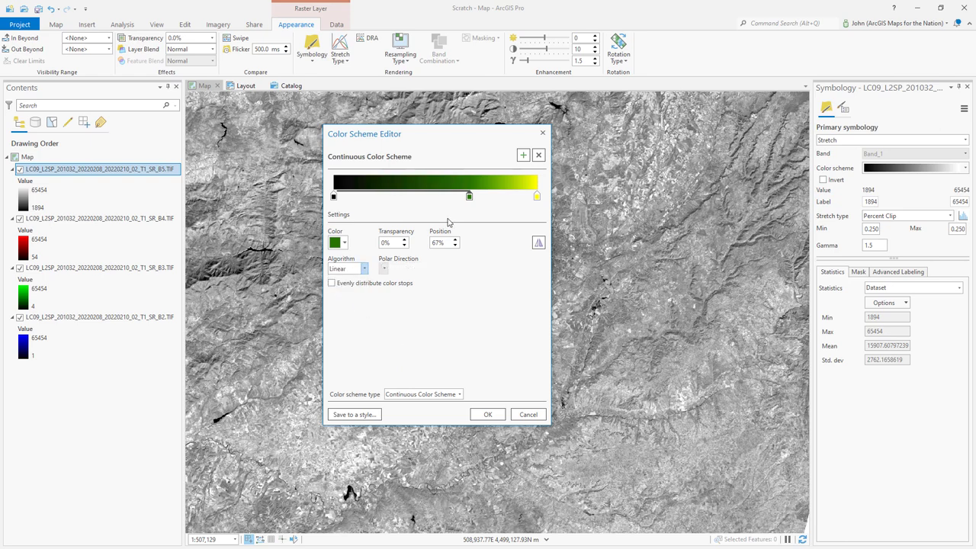
click(537, 197)
click(364, 268)
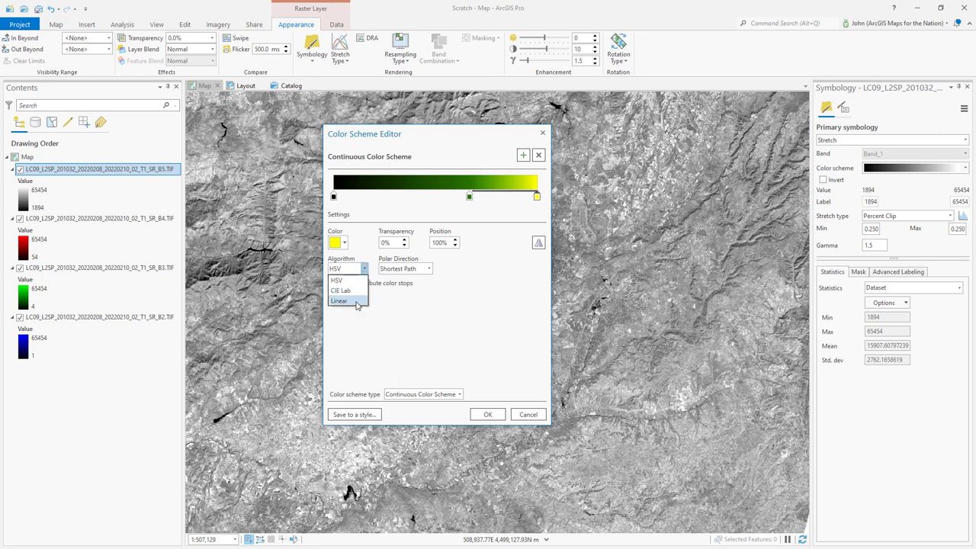
click(354, 301)
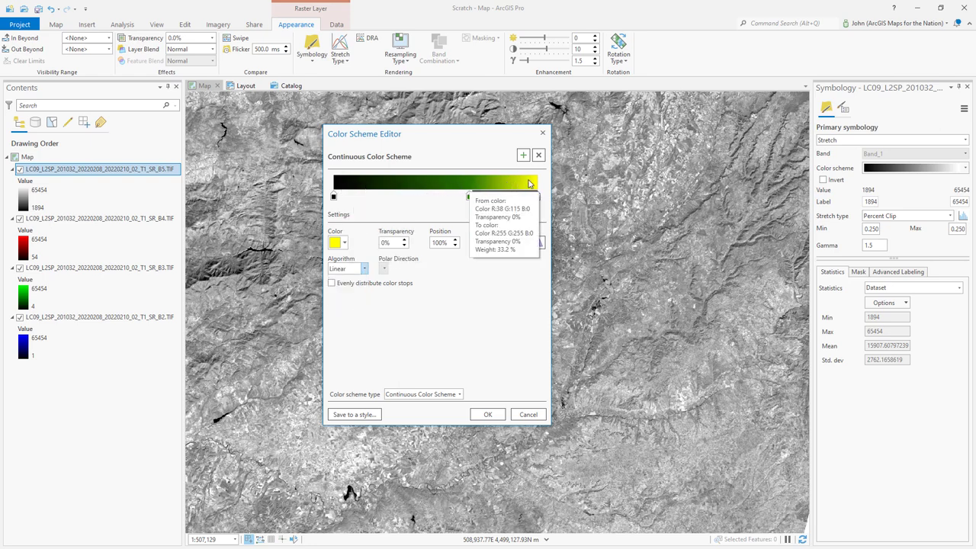
click(491, 413)
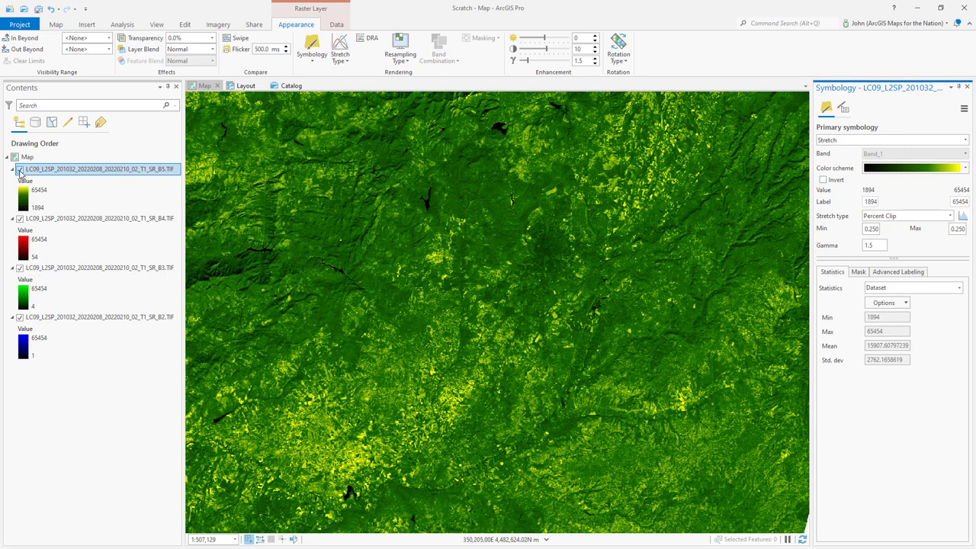
Step: Set the B5 layer blend to Screen, toggling the layer off and on to compare
click(20, 170)
click(20, 170)
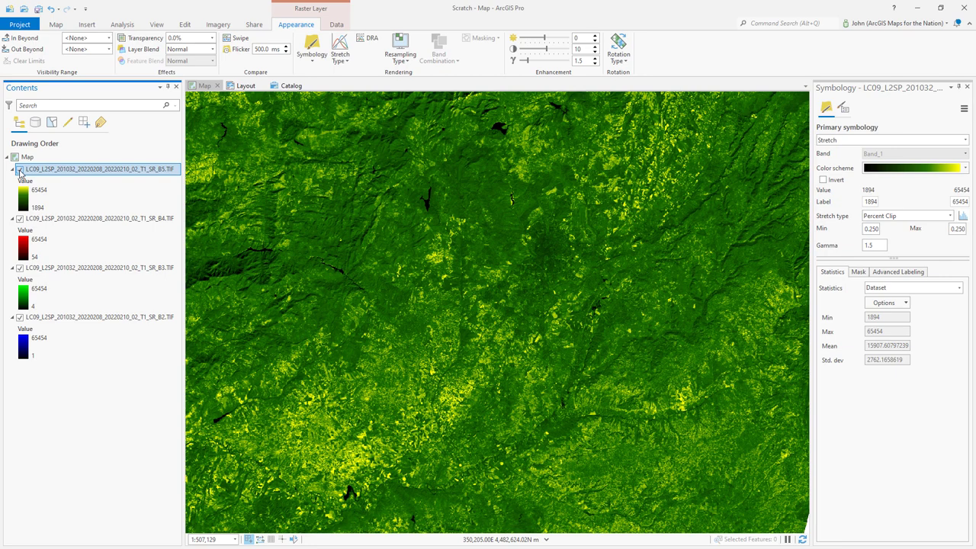
click(212, 50)
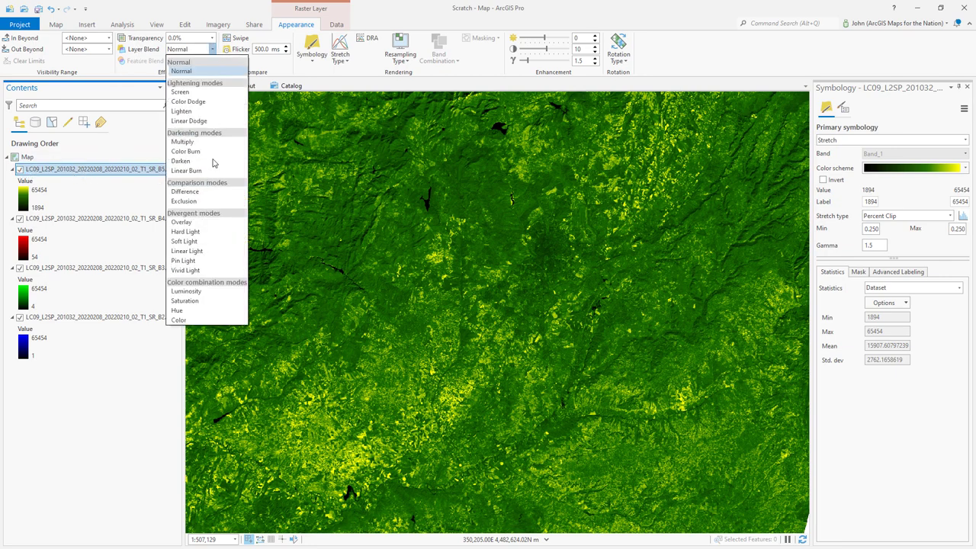
click(182, 92)
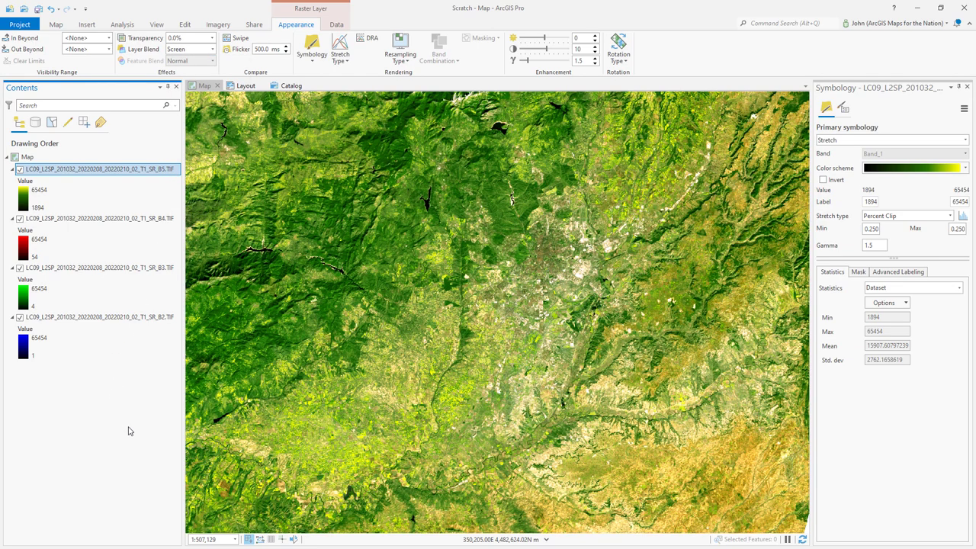
click(19, 170)
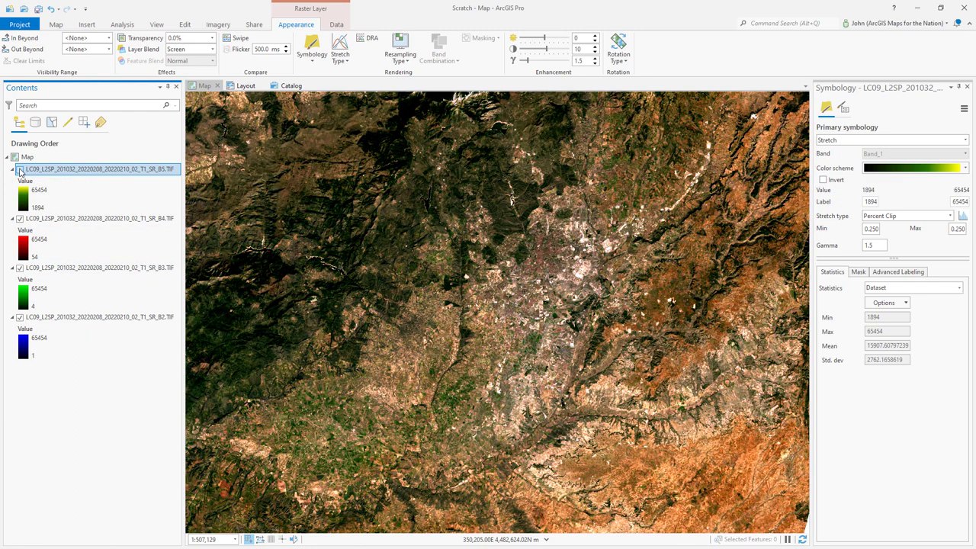
click(20, 169)
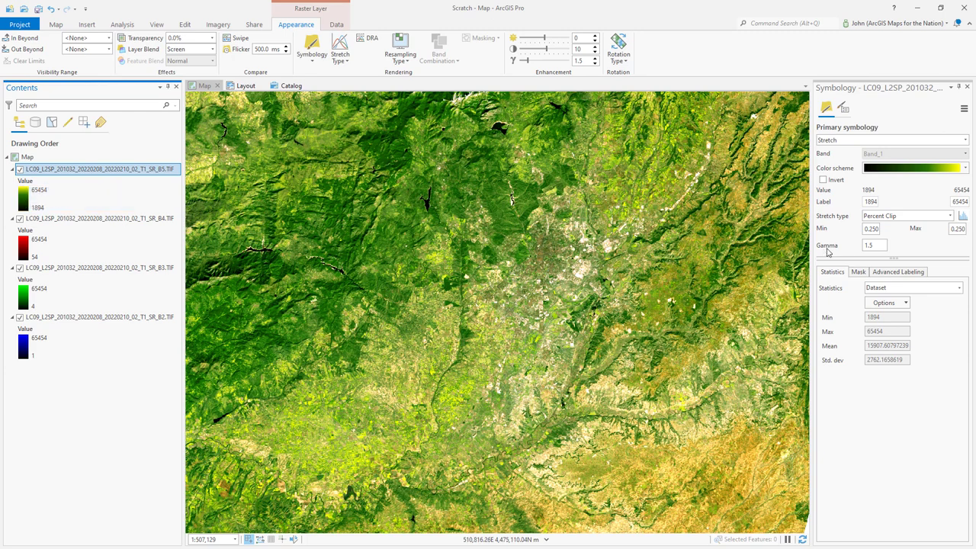
Step: Set the B5 Percent Clip to 5 minimum and 0.01 maximum, and gamma to 1.0
double_click(874, 228)
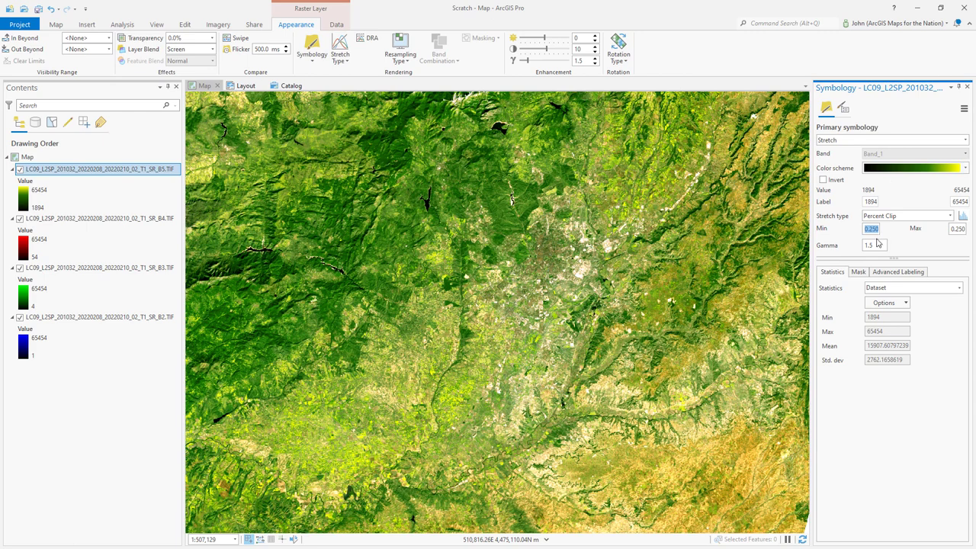
click(877, 245)
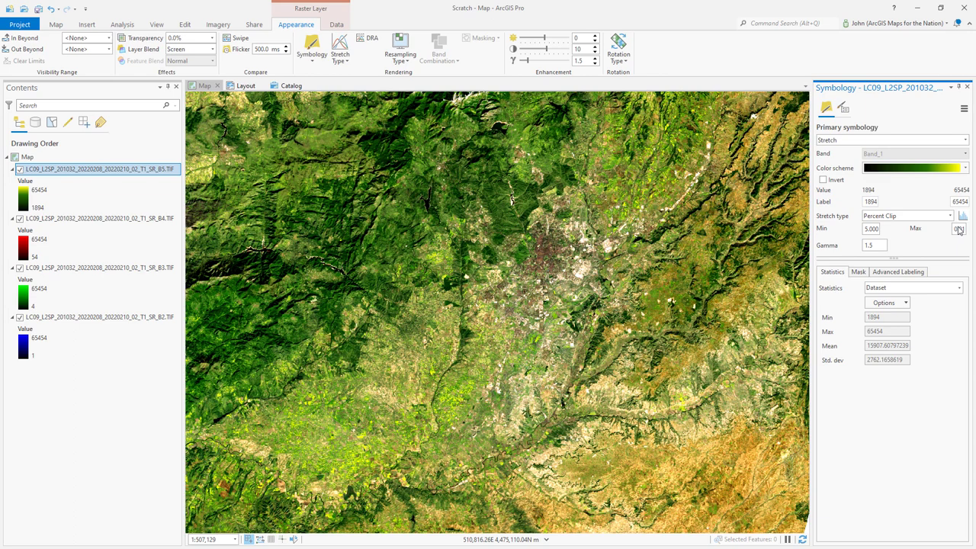
key(Tab)
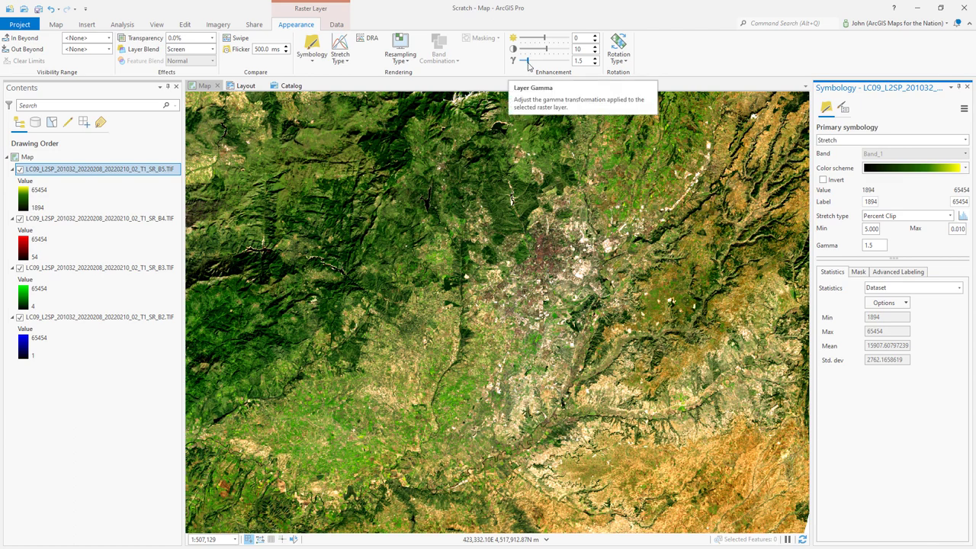
mouse_move(522, 61)
mouse_down()
mouse_move(536, 66)
mouse_move(528, 66)
mouse_up()
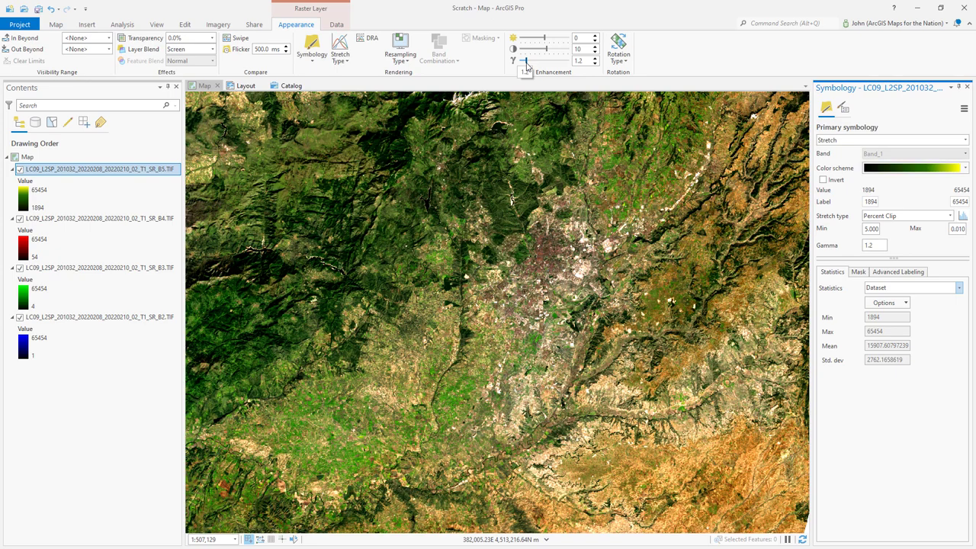
click(595, 63)
Step: Toggle band 5 to compare, then pan and zoom across the farmland back toward the city
scroll(534, 344, down, 3)
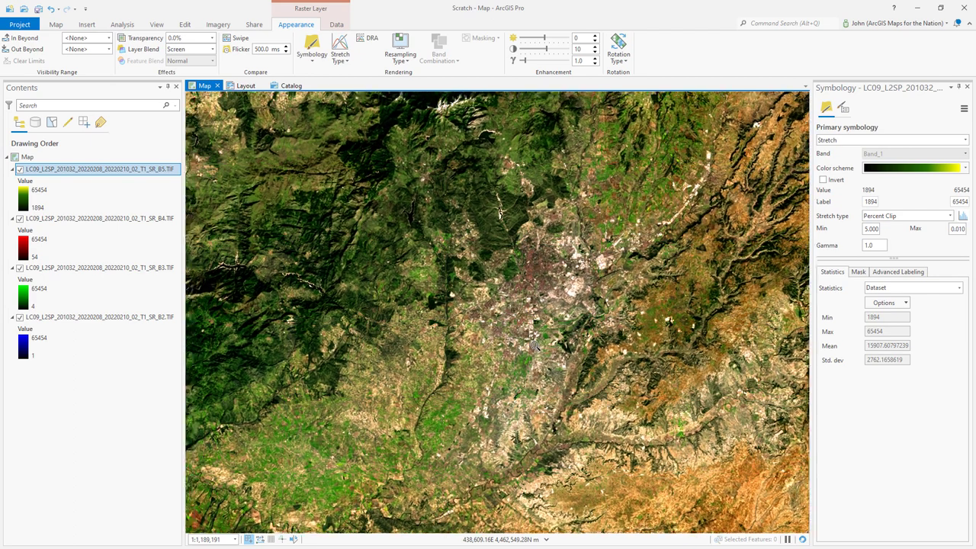
scroll(535, 347, up, 4)
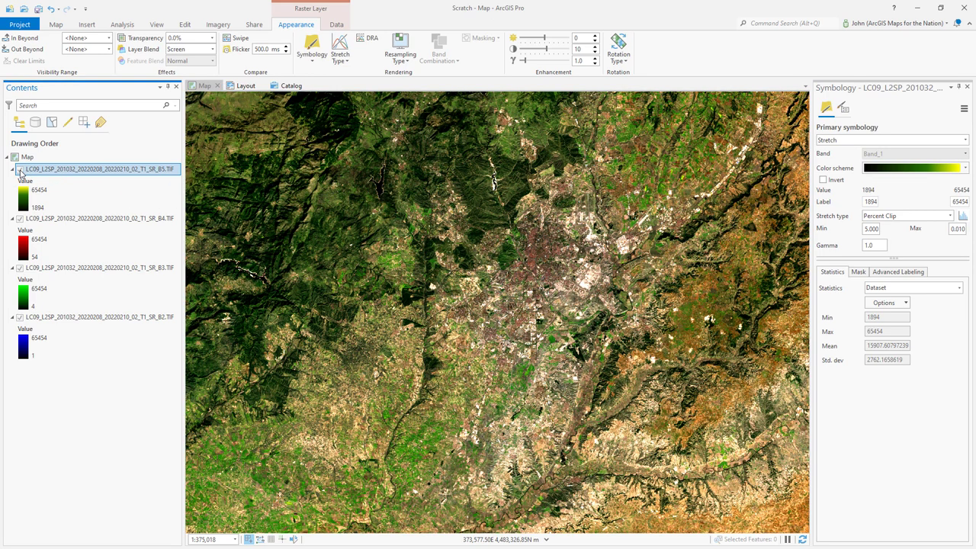
click(20, 170)
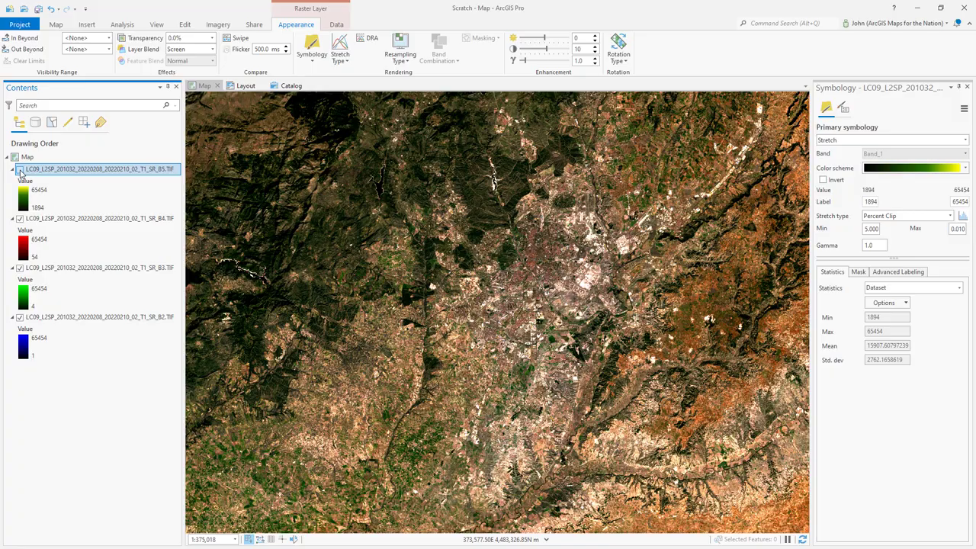
click(20, 170)
scroll(614, 360, down, 2)
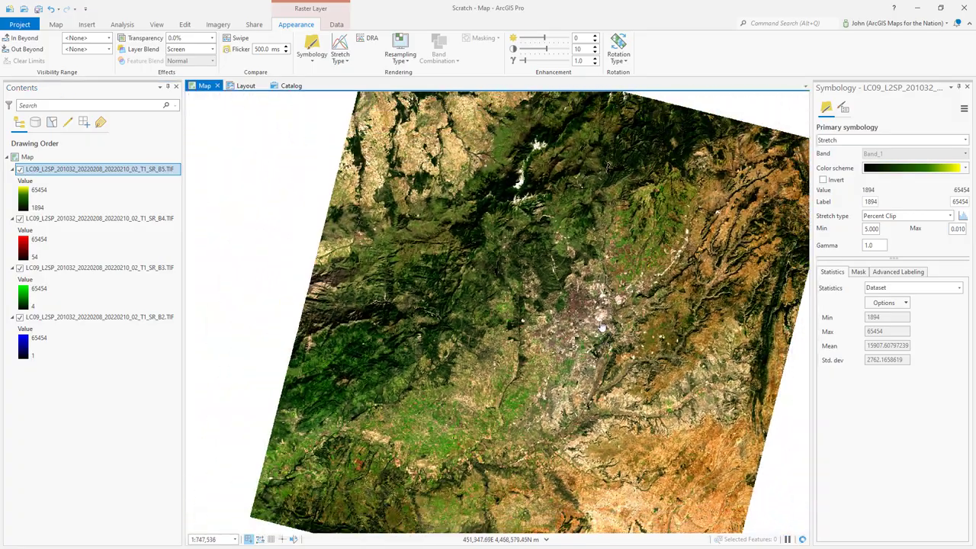
drag(603, 328, 506, 150)
scroll(543, 379, up, 3)
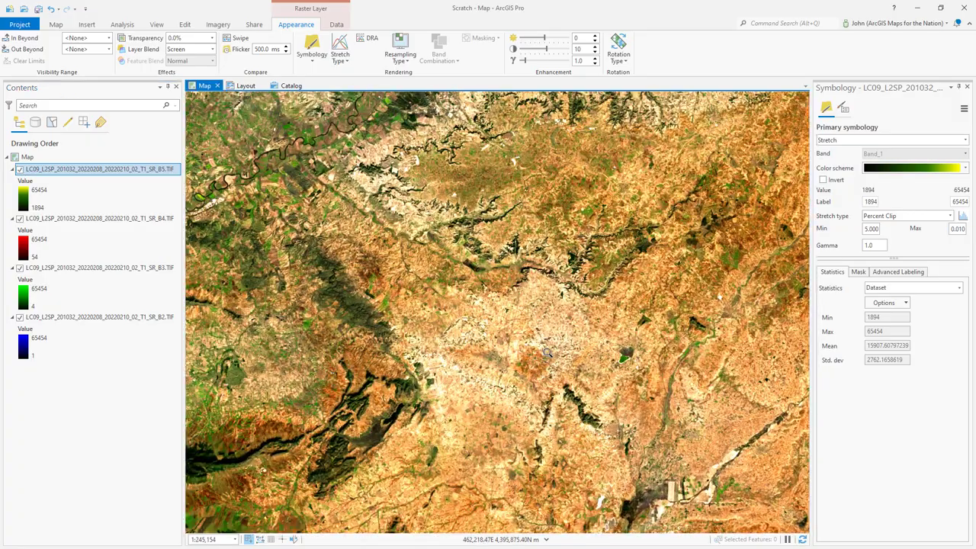
scroll(547, 352, up, 2)
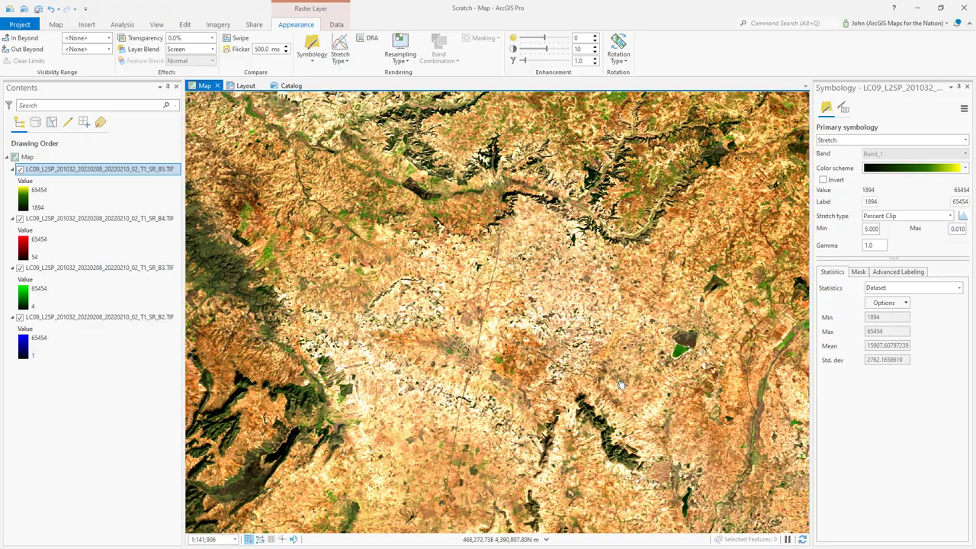
drag(609, 352, 599, 297)
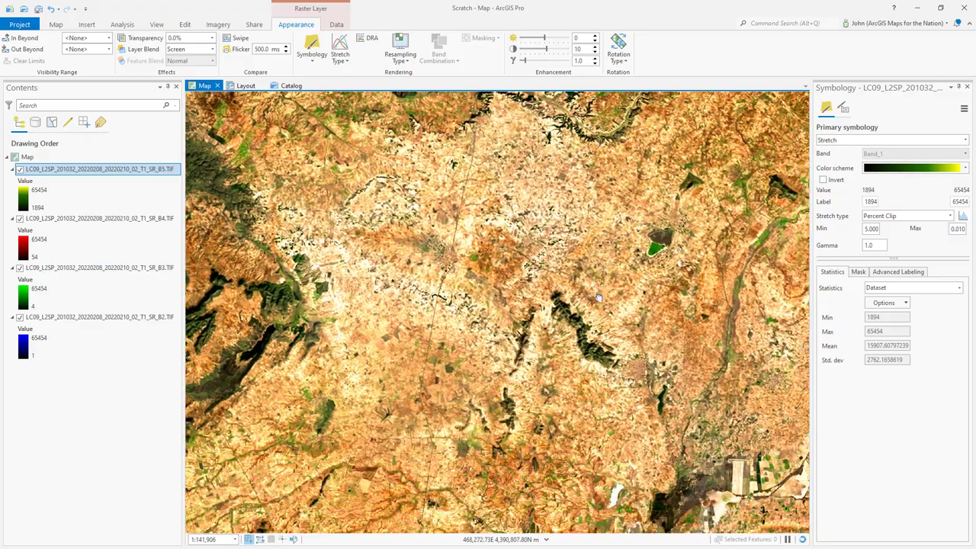
drag(643, 396, 472, 379)
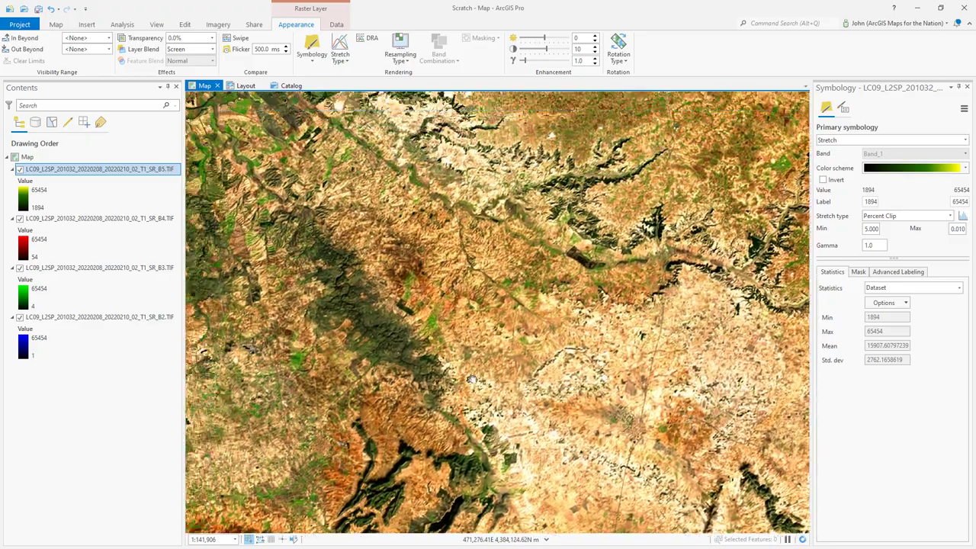
key(Up)
key(Left)
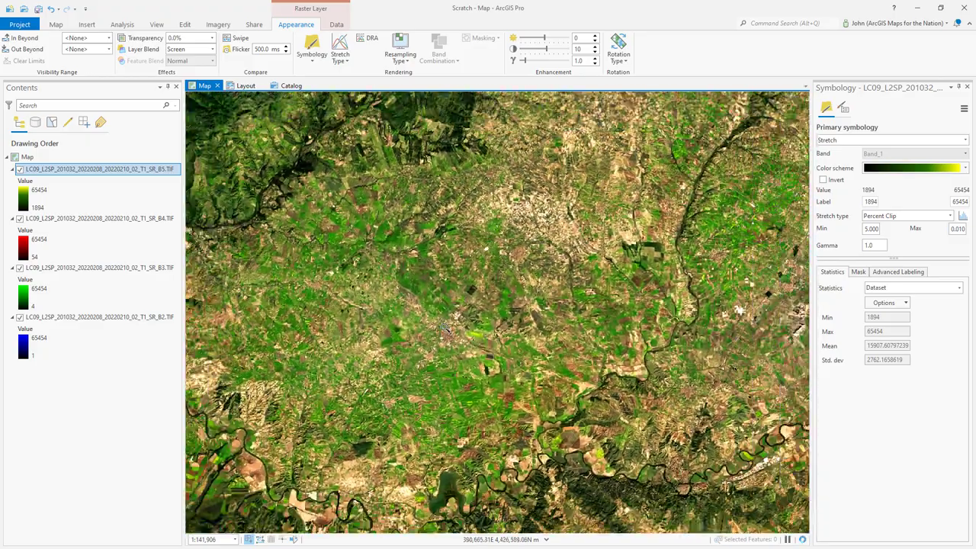
scroll(444, 328, down, 2)
key(Up)
key(Left)
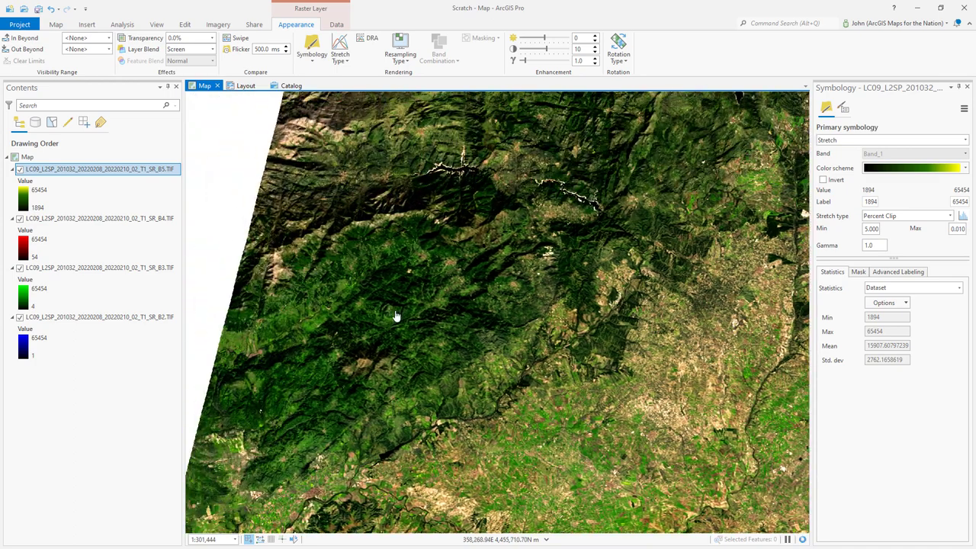
key(Up)
key(Right)
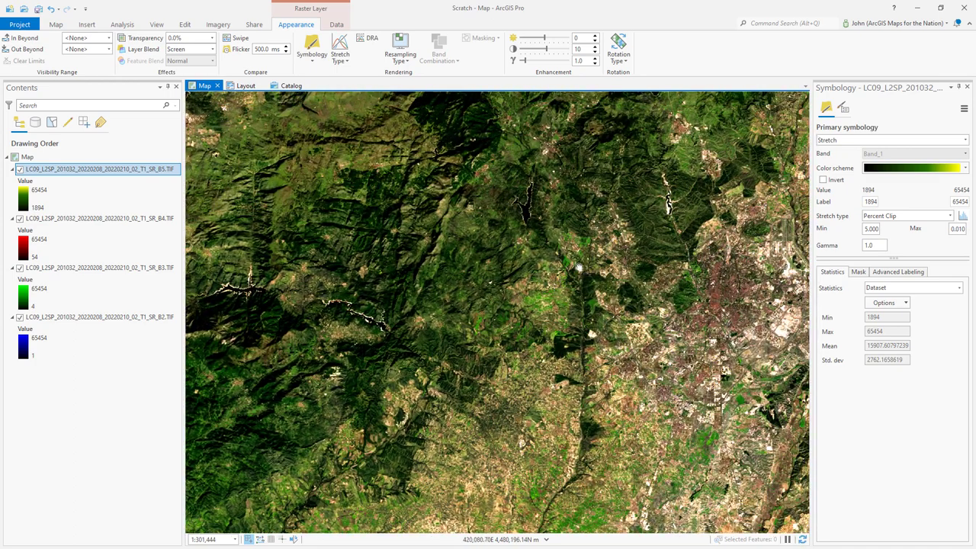
key(Right)
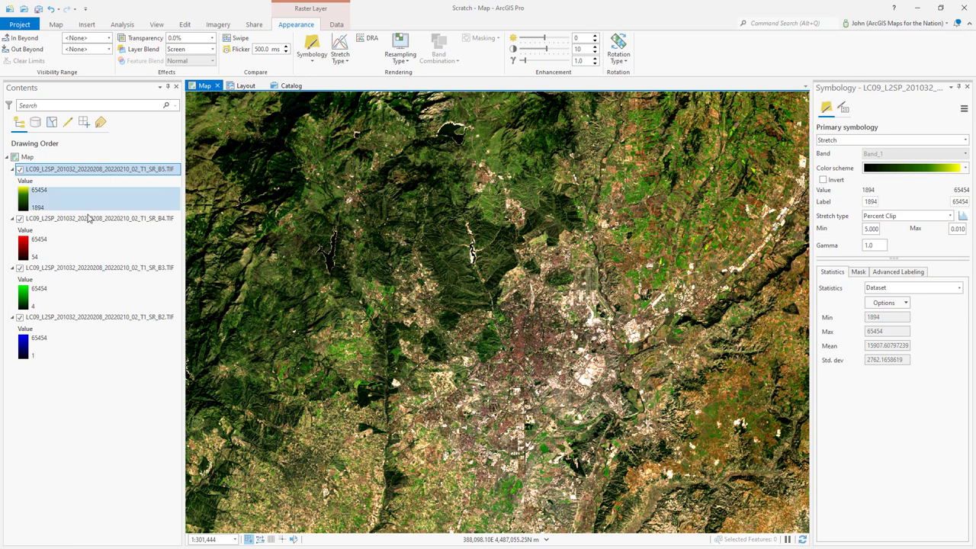
Step: Zoom to the B5 layer's source resolution (1:113,386) and centre on central Madrid
right_click(78, 174)
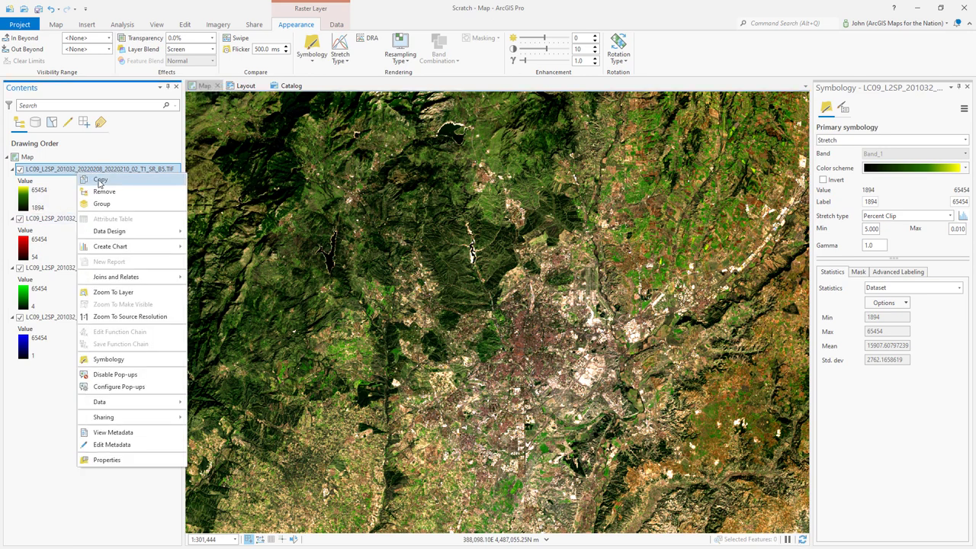
click(120, 320)
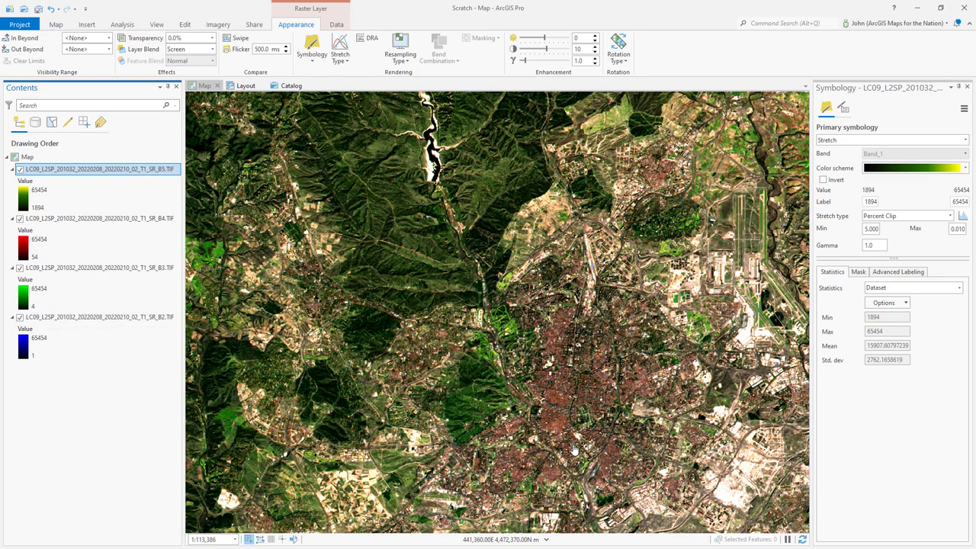
drag(574, 448, 512, 372)
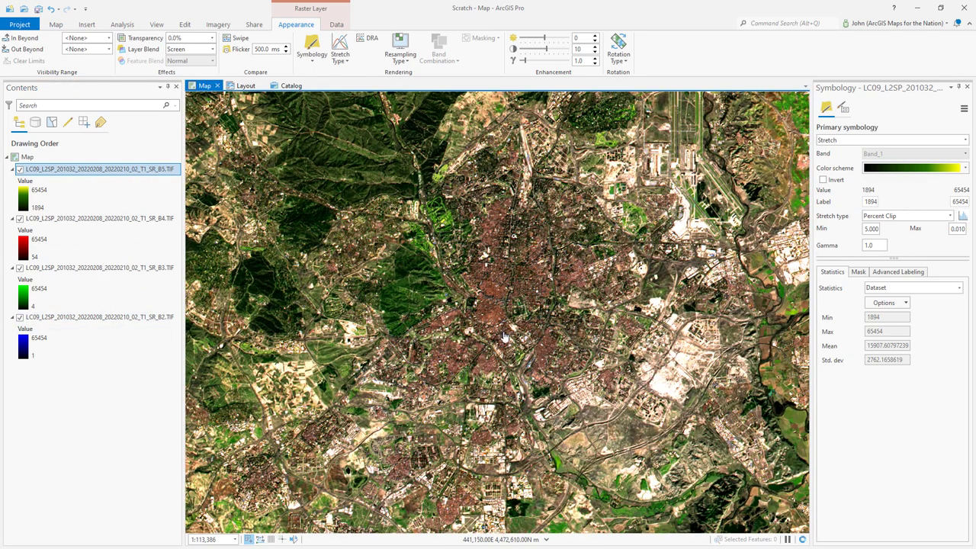
Step: Drag B8.TIF from the C:\Data\Landsat folder in File Explorer into the Contents pane as the top layer
key(alt+Tab)
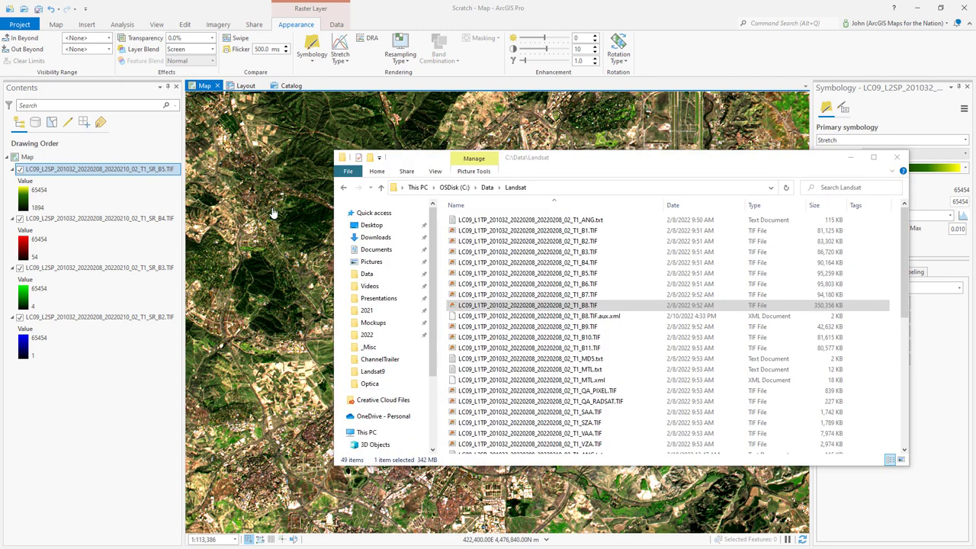
drag(591, 162, 597, 154)
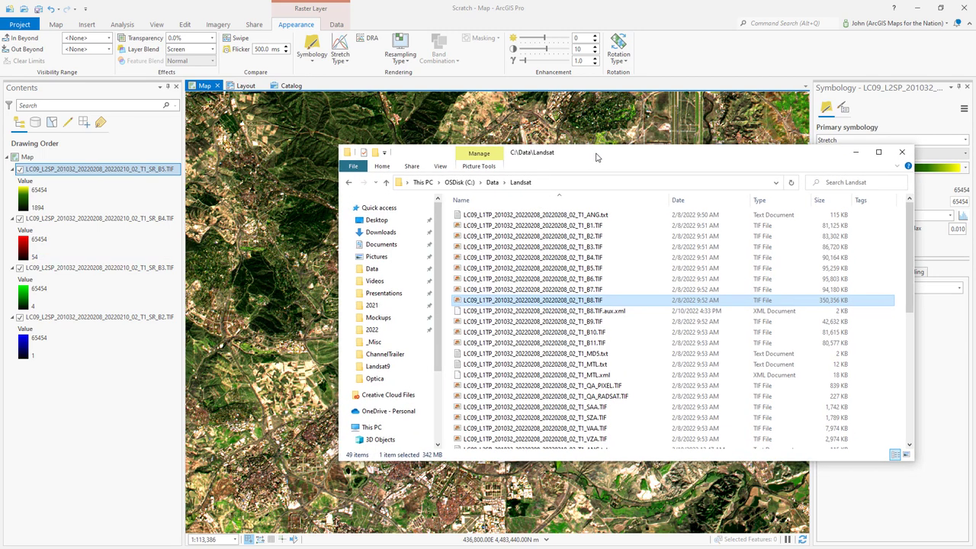
mouse_move(561, 303)
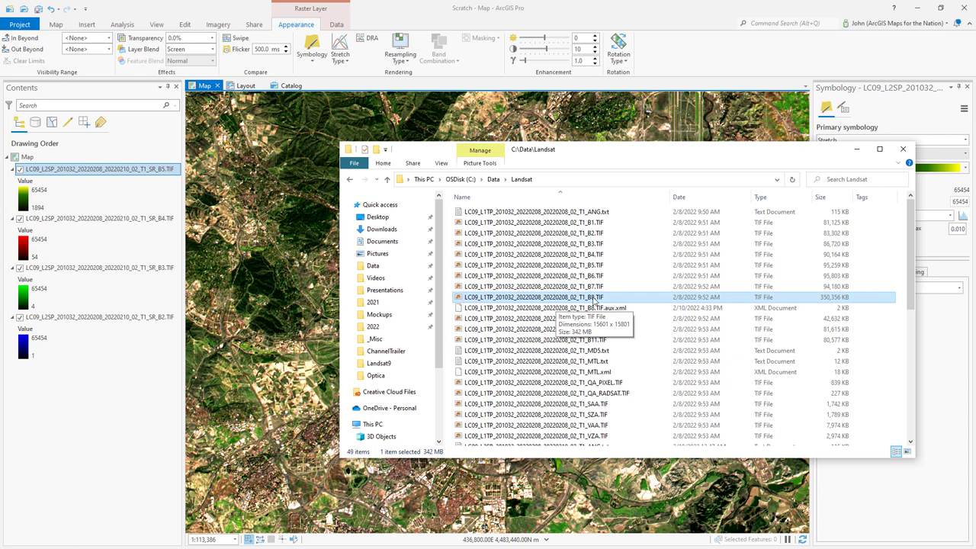
drag(500, 302, 80, 162)
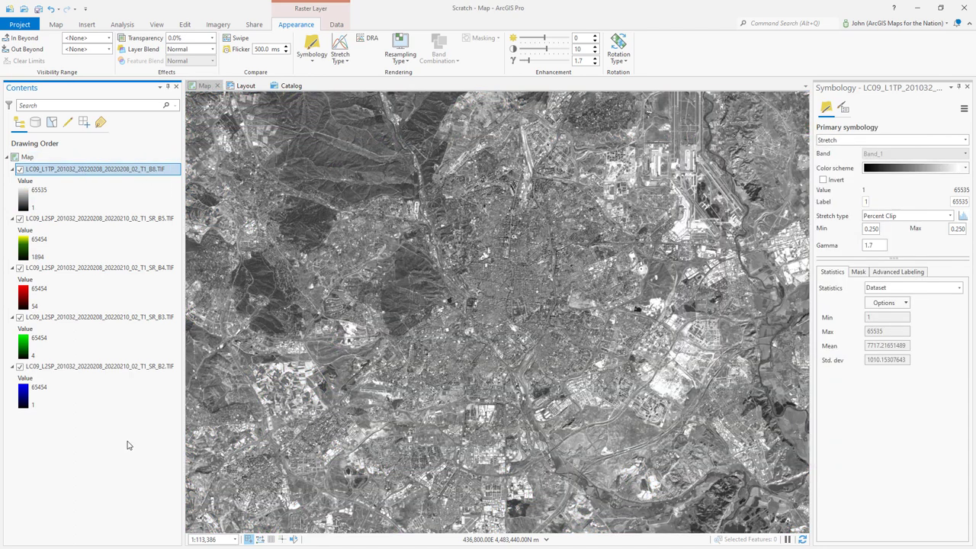
Step: Zoom to B8's source resolution, then toggle B8 off and on at two map spots to compare with the composite
right_click(171, 173)
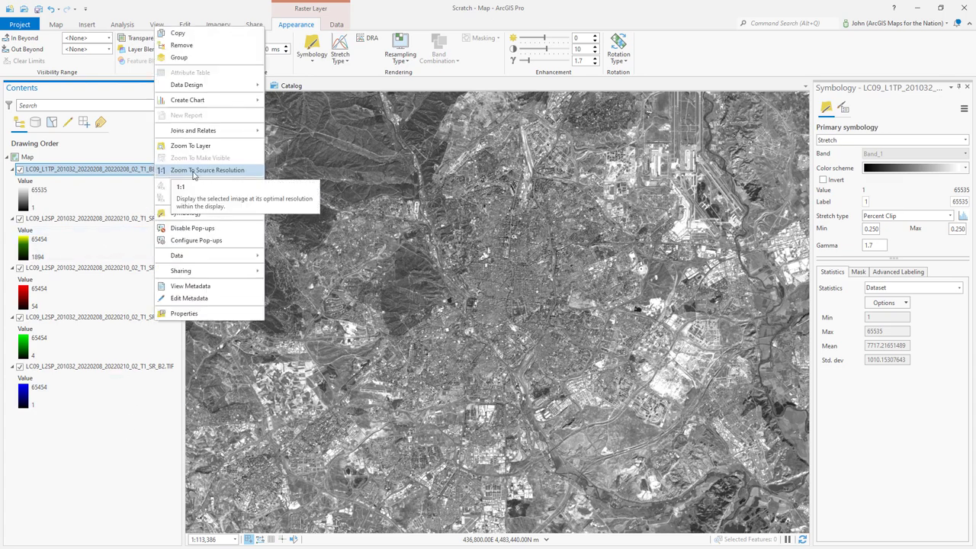
click(195, 175)
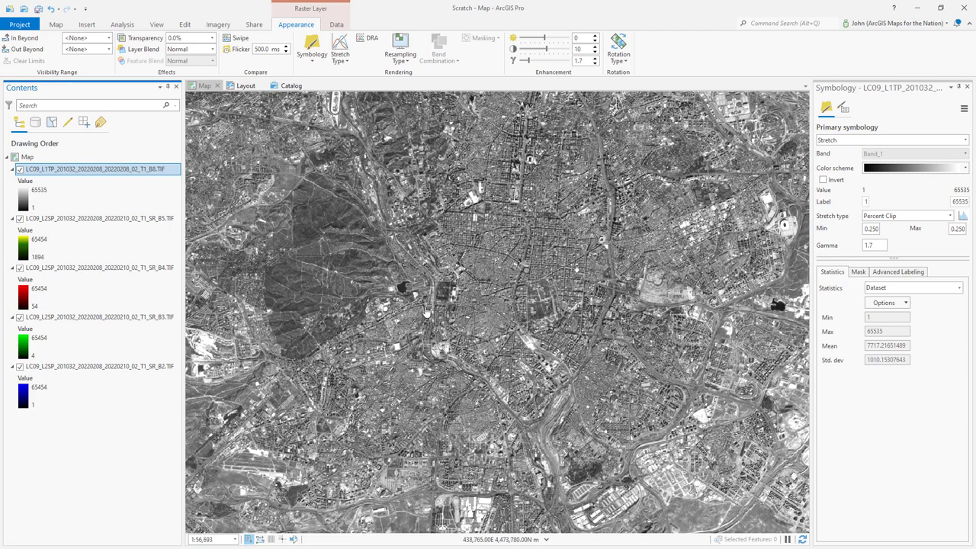
click(20, 170)
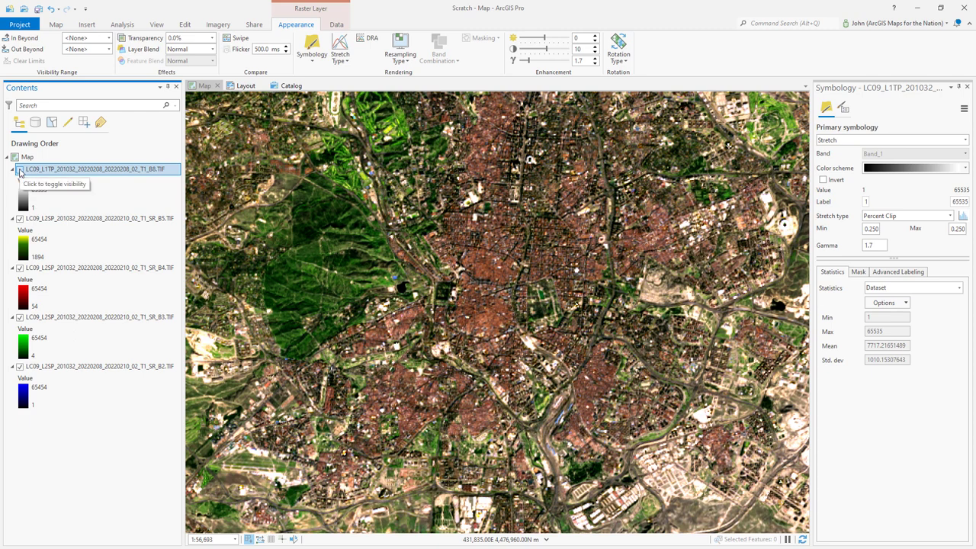
click(20, 171)
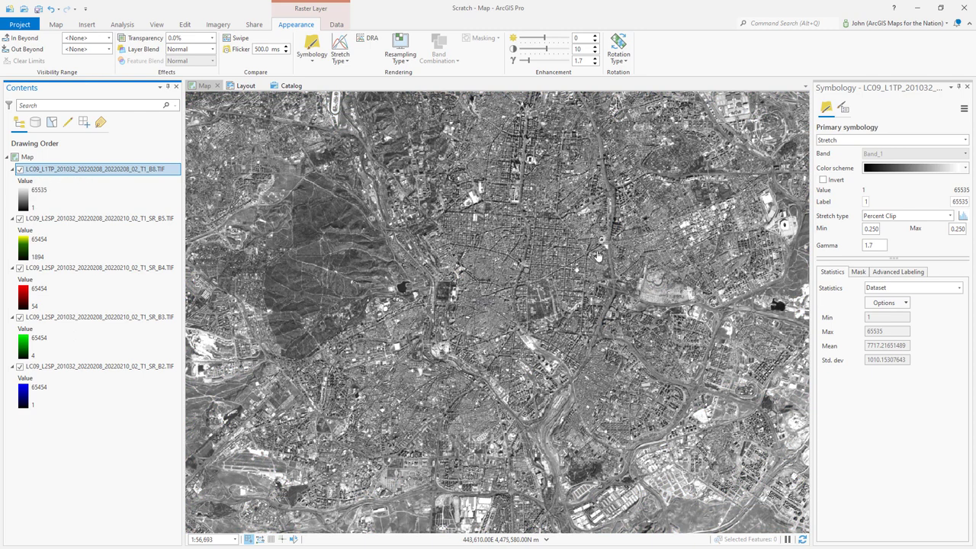
drag(594, 256, 603, 256)
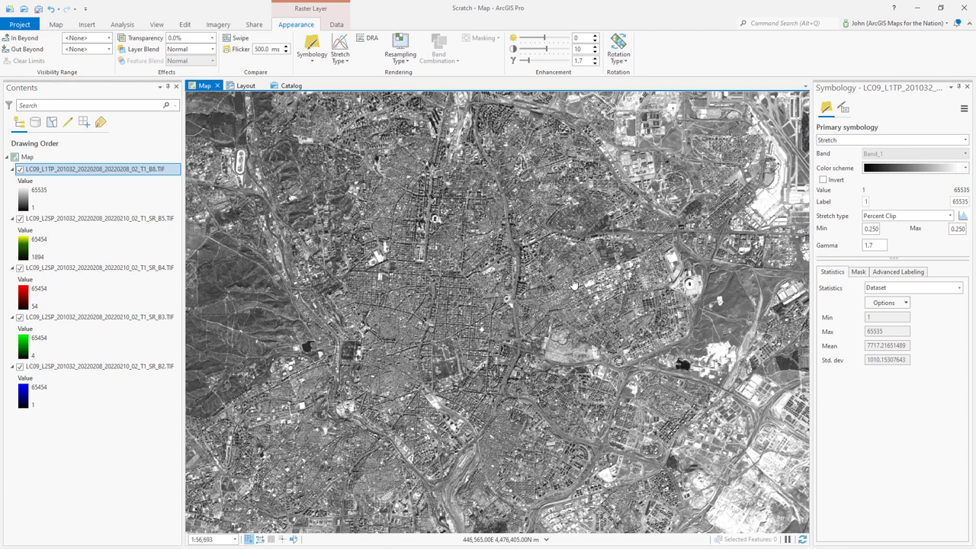
click(21, 169)
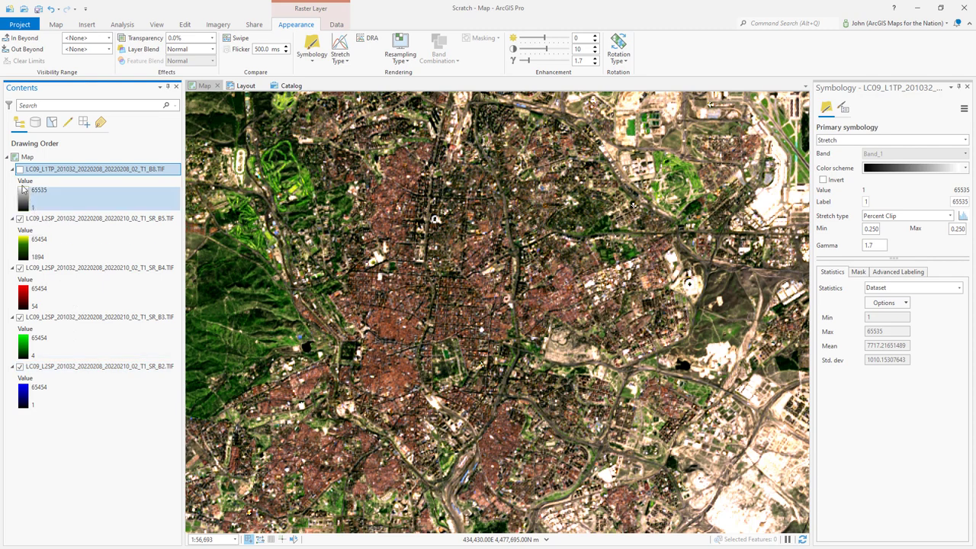
click(21, 170)
drag(434, 321, 451, 305)
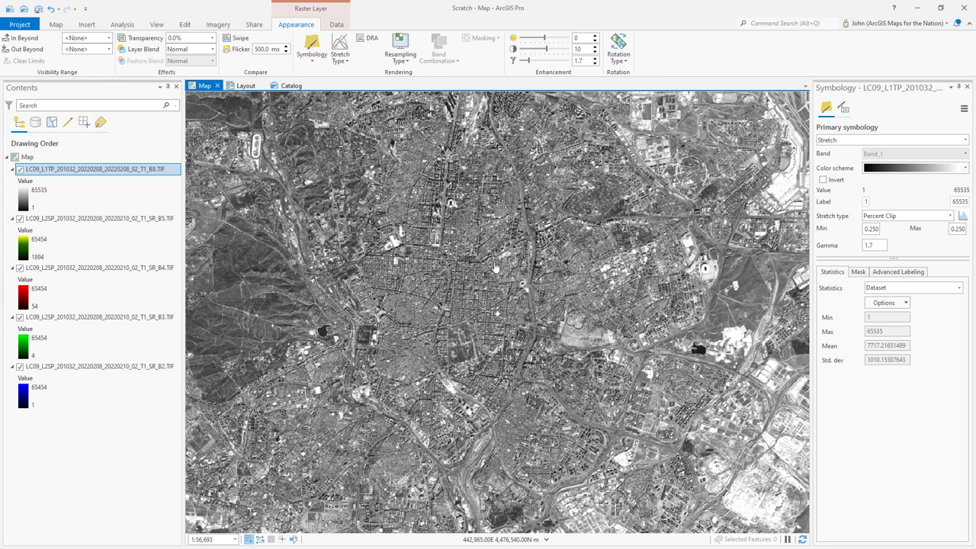
Step: Set the B8 layer's Layer Blend mode to Luminosity
click(212, 50)
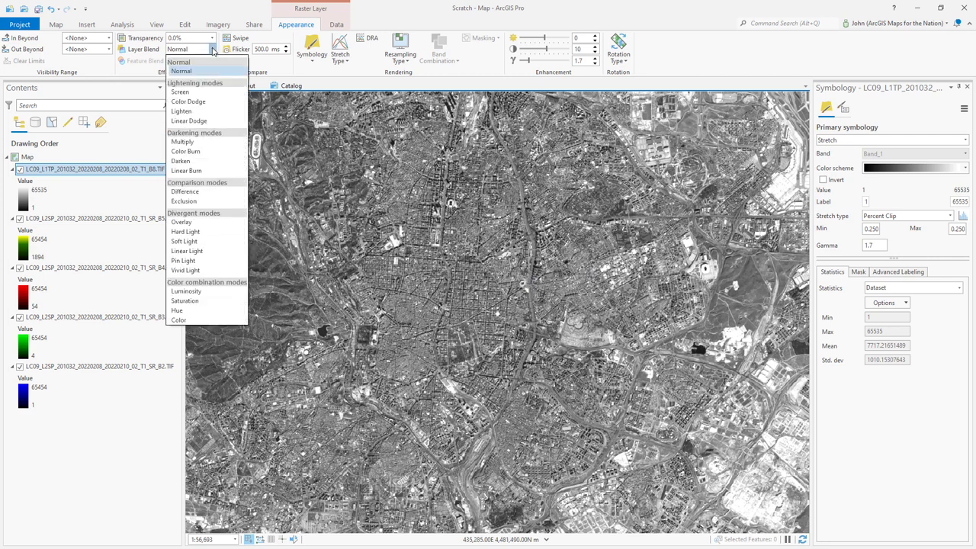
click(185, 292)
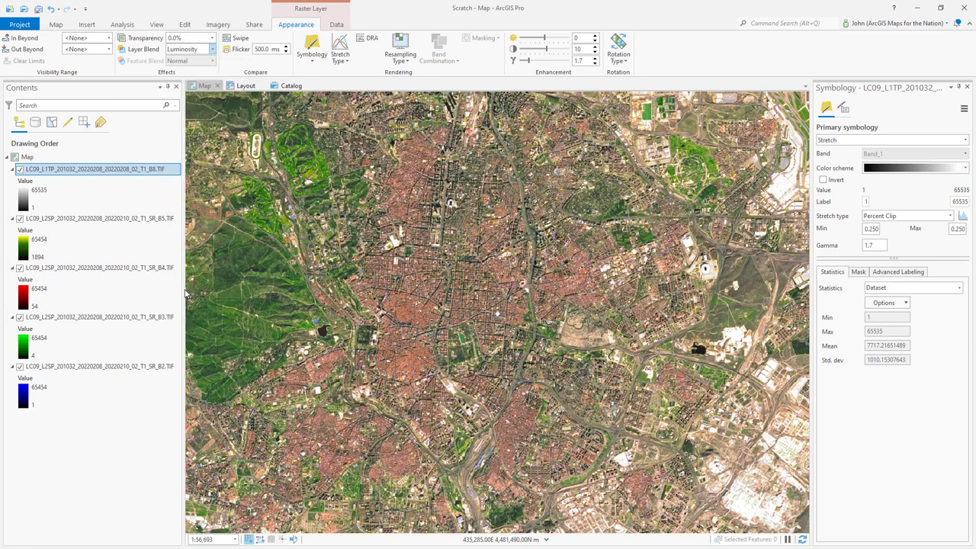
Step: Lower the B8 layer's contrast and reduce its gamma to 1.5, toggling B8 to compare
click(547, 51)
mouse_move(547, 51)
mouse_down()
mouse_move(530, 54)
mouse_move(544, 53)
mouse_up()
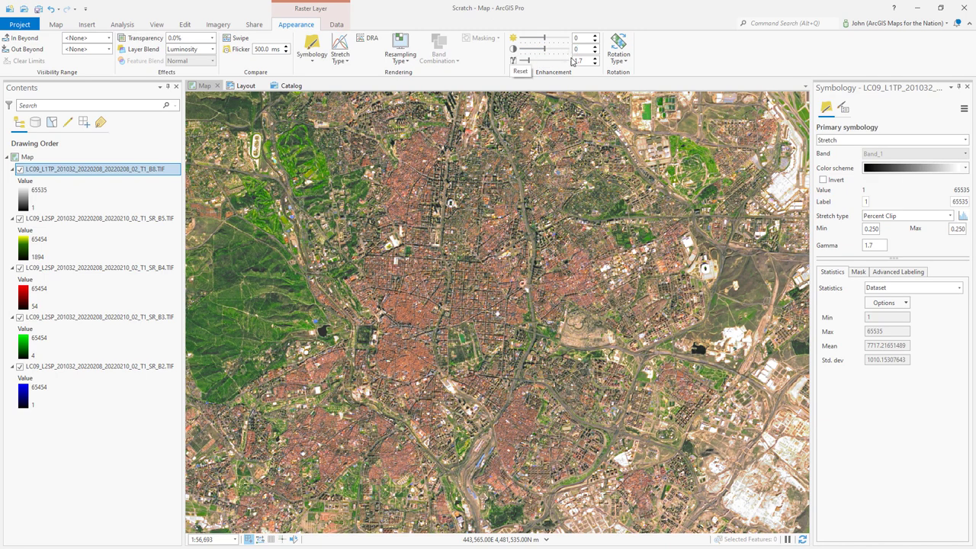
click(596, 63)
click(596, 64)
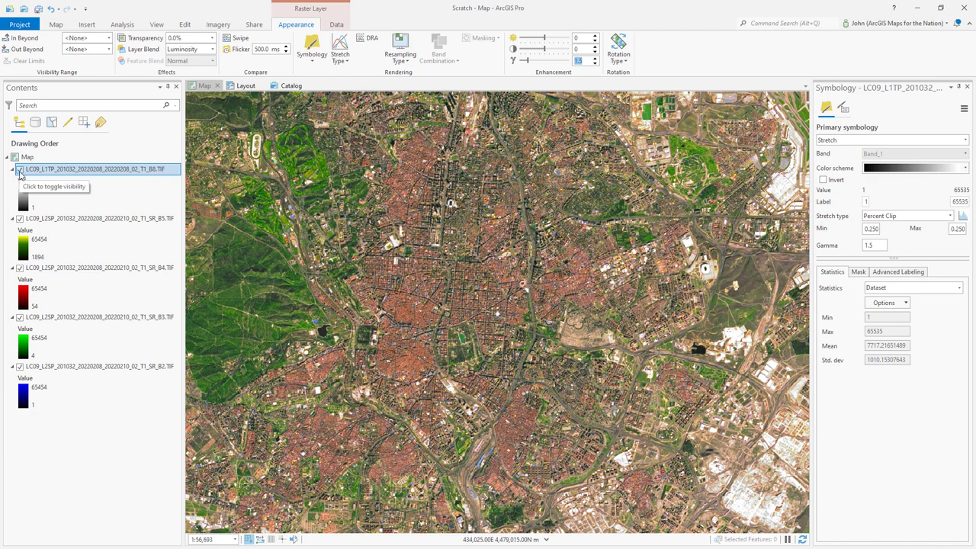
click(20, 170)
click(20, 170)
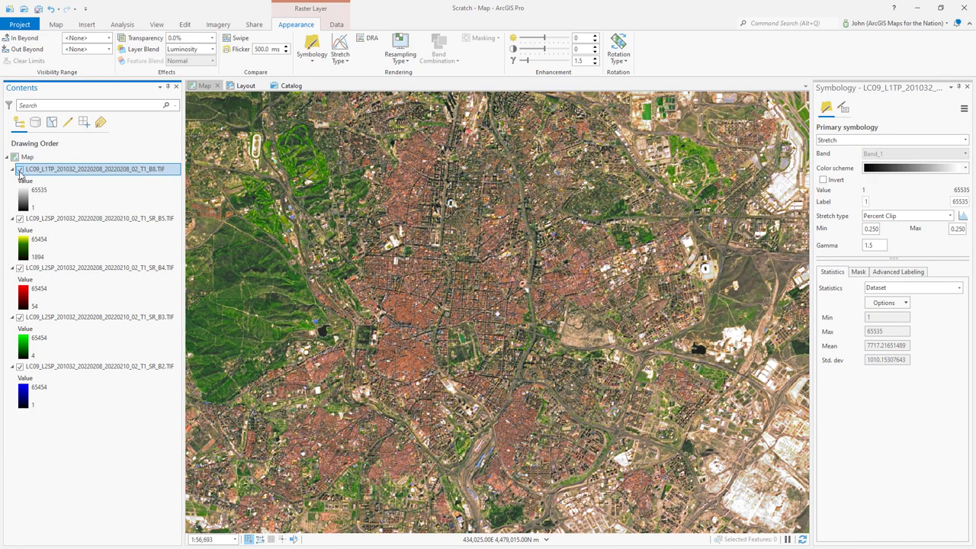
Step: Set the Percent Clip stretch Max and Min values both to 2.000
click(953, 229)
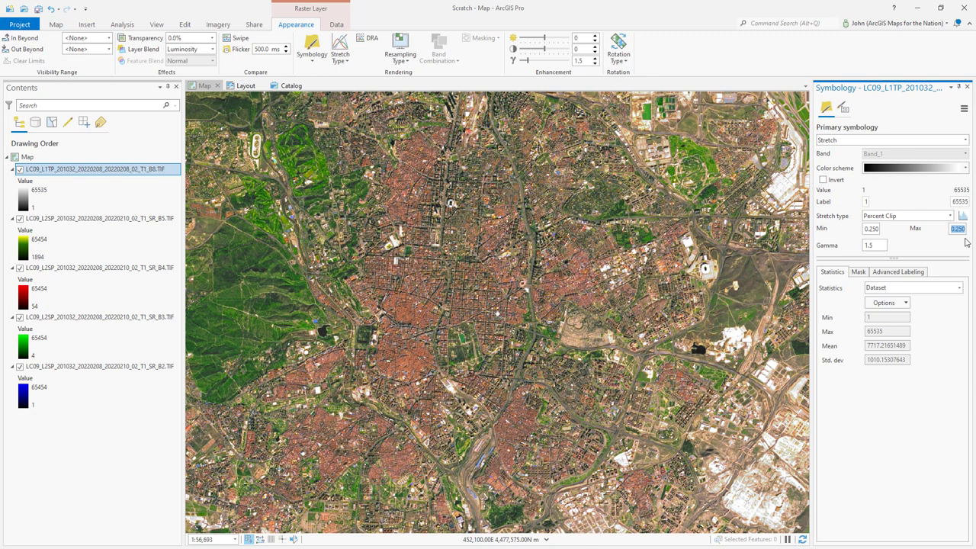
text(2)
key(Return)
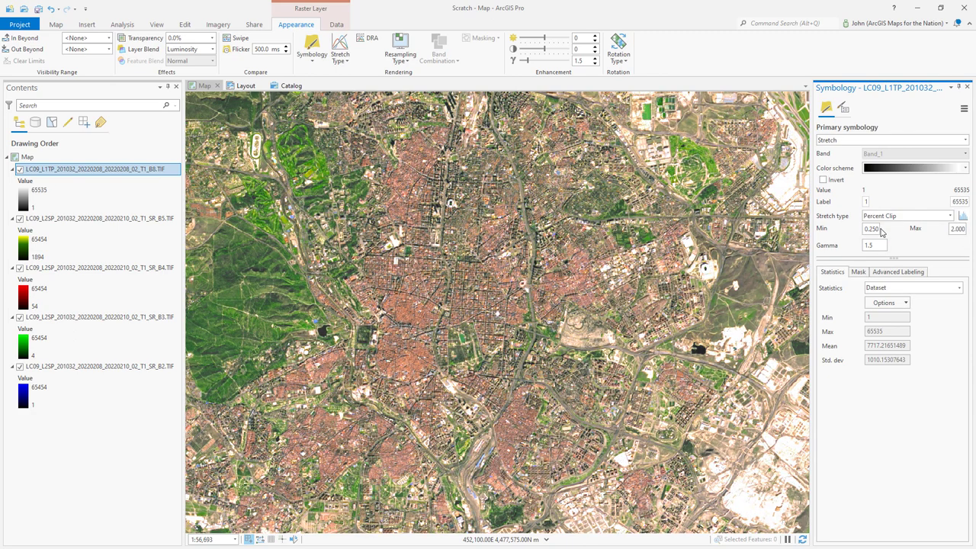
click(861, 228)
text(2)
key(Return)
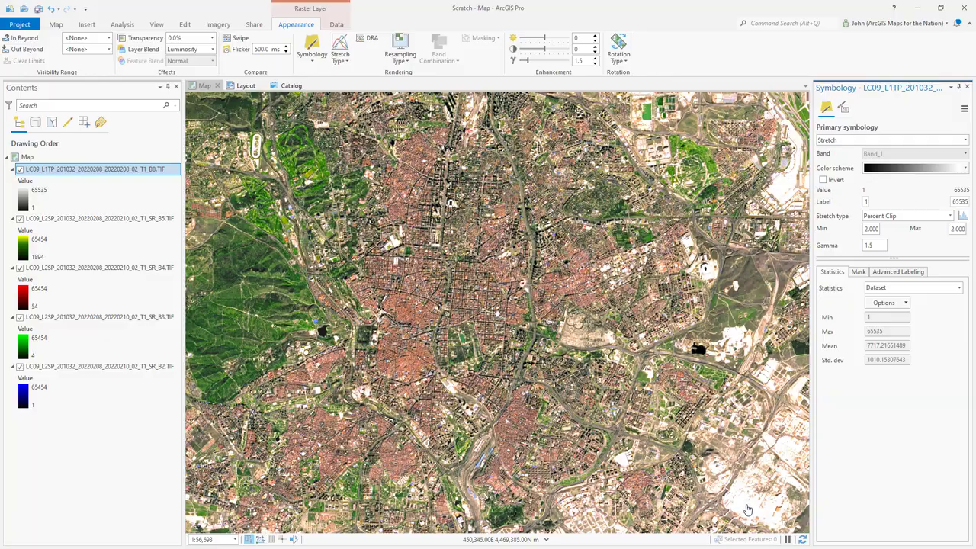
Step: Swipe the sharpened B8 layer back to reveal the composite, then zoom out to the full tilted scene
click(491, 298)
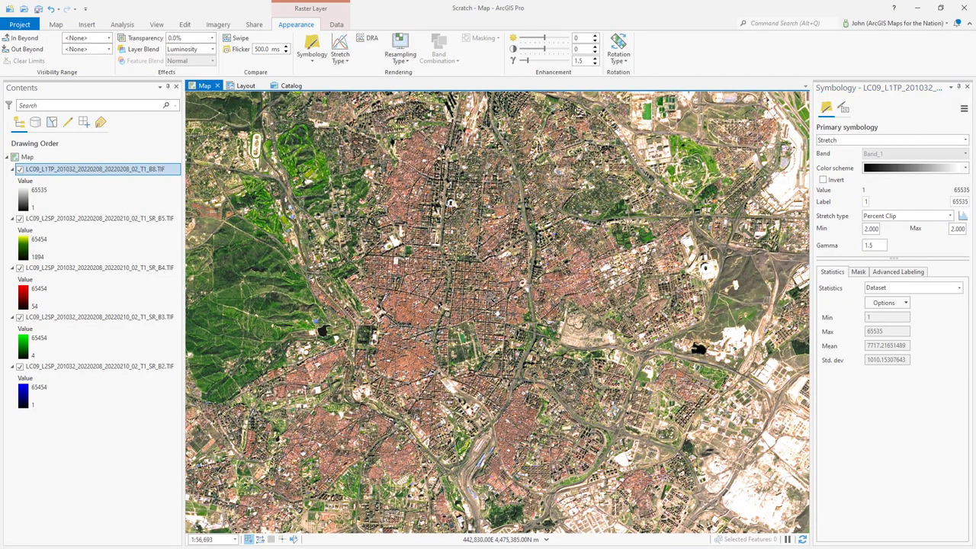
scroll(493, 302, down, 2)
scroll(496, 316, up, 4)
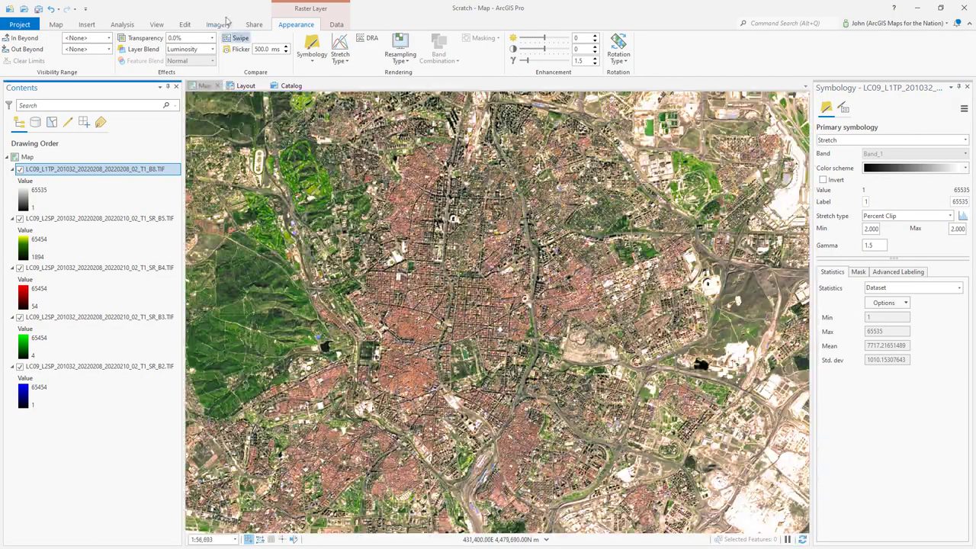
click(236, 37)
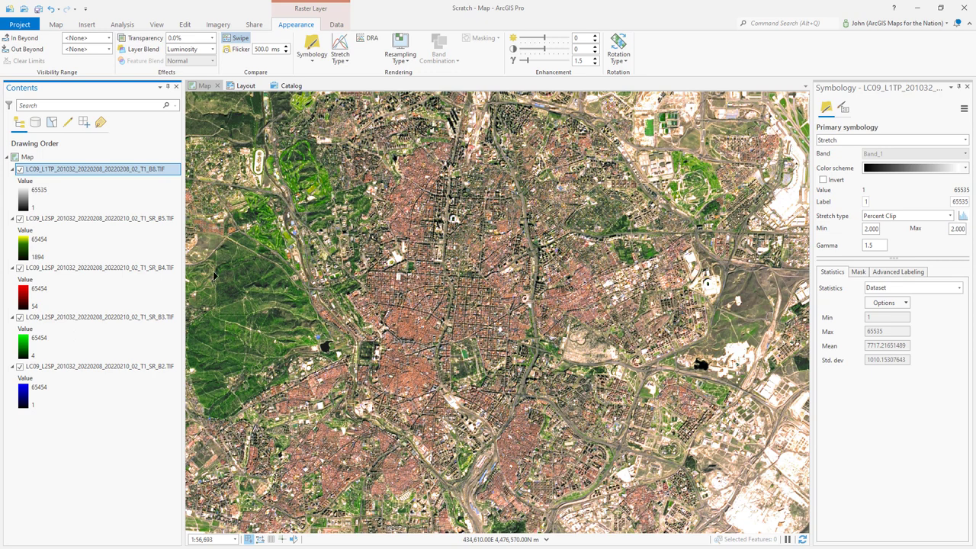
mouse_move(215, 276)
mouse_down()
mouse_move(710, 307)
mouse_move(624, 310)
mouse_move(303, 295)
mouse_move(690, 293)
mouse_move(296, 280)
mouse_move(763, 282)
mouse_move(270, 279)
mouse_move(723, 282)
mouse_move(281, 262)
mouse_move(648, 265)
mouse_move(477, 268)
mouse_move(513, 275)
mouse_move(517, 285)
mouse_move(221, 283)
mouse_up()
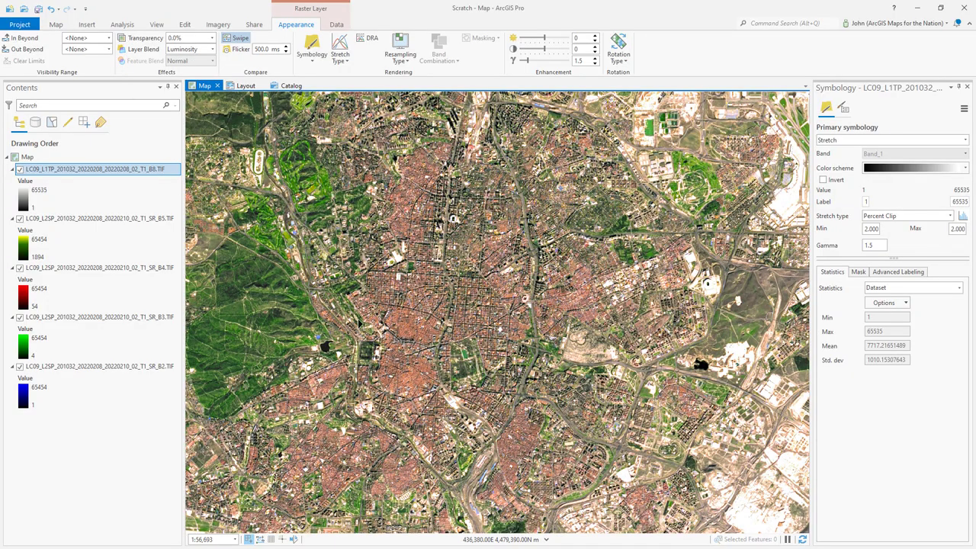
scroll(360, 324, down, 7)
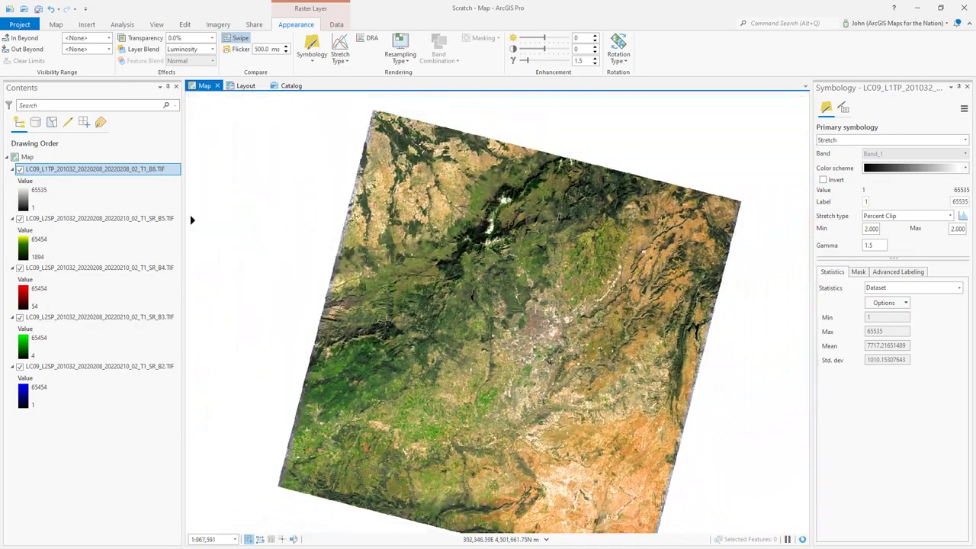
Step: With the Explore tool, zoom in and pan across central Madrid, then north to the airport and mountains
click(56, 24)
click(78, 48)
drag(521, 433, 511, 374)
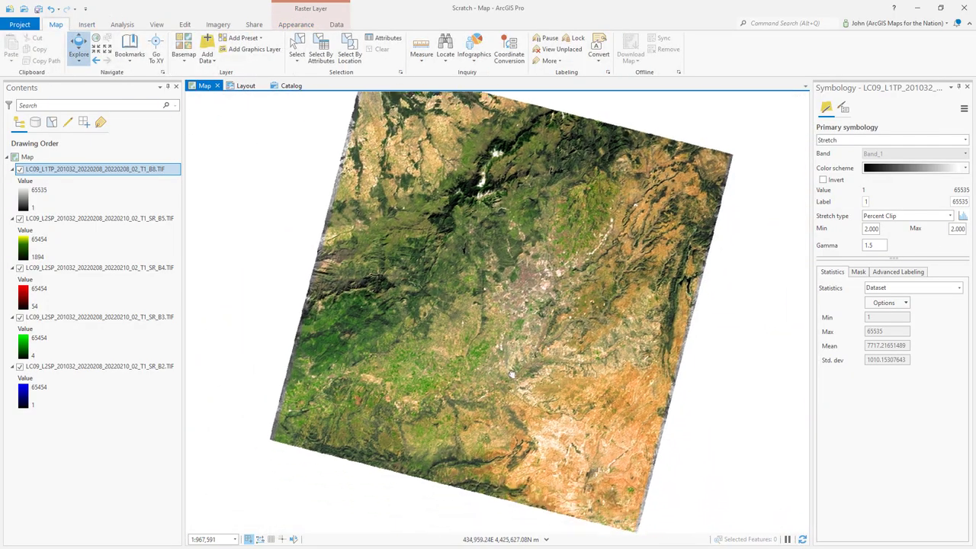
scroll(511, 374, up, 6)
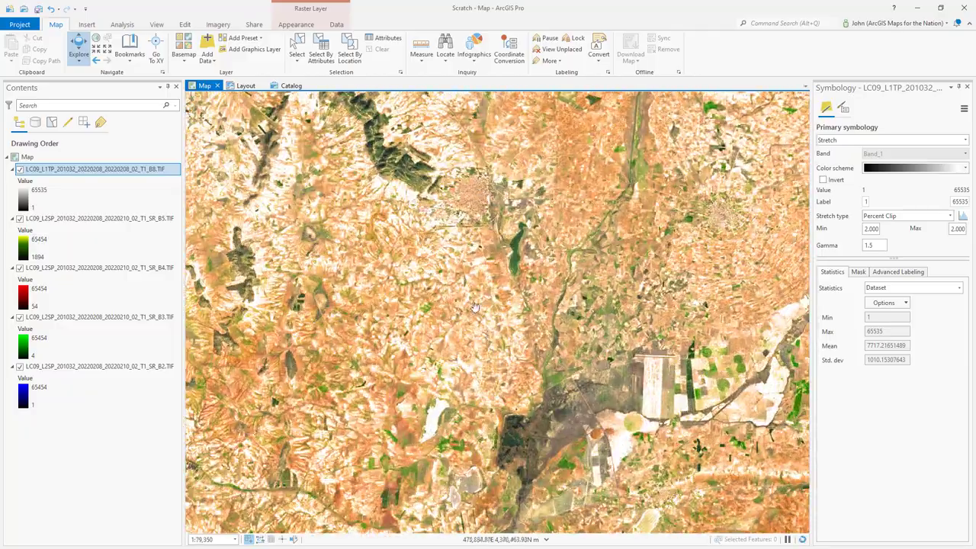
drag(474, 306, 428, 245)
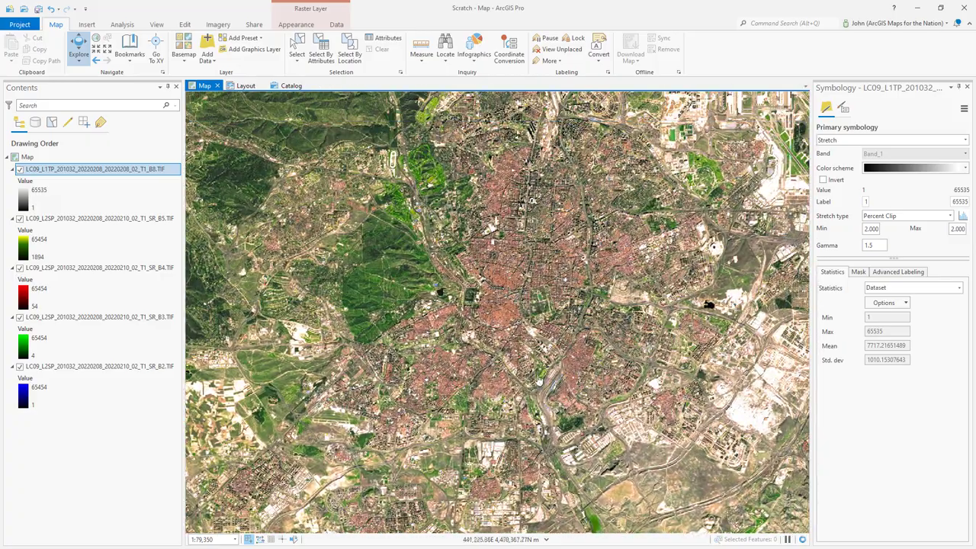
drag(538, 380, 431, 437)
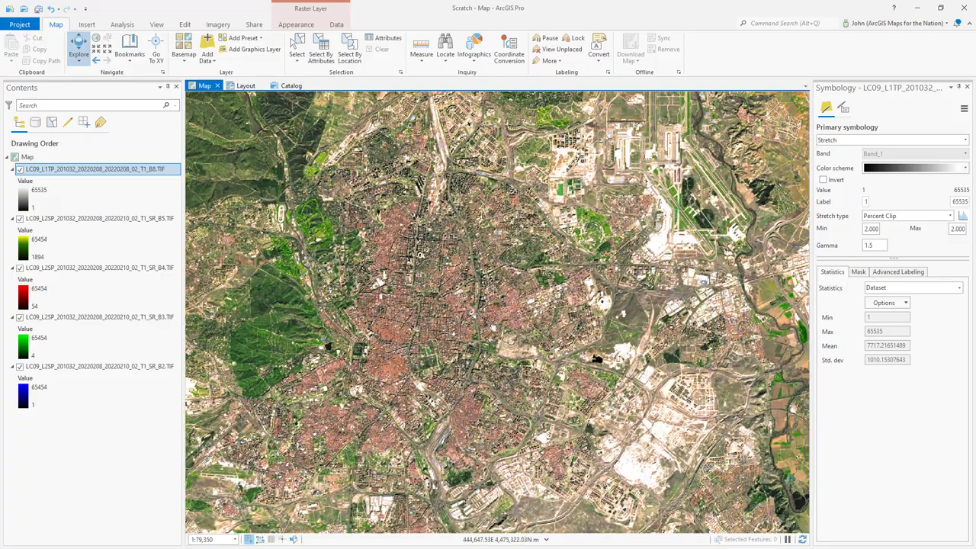
drag(670, 221, 580, 284)
drag(438, 108, 416, 408)
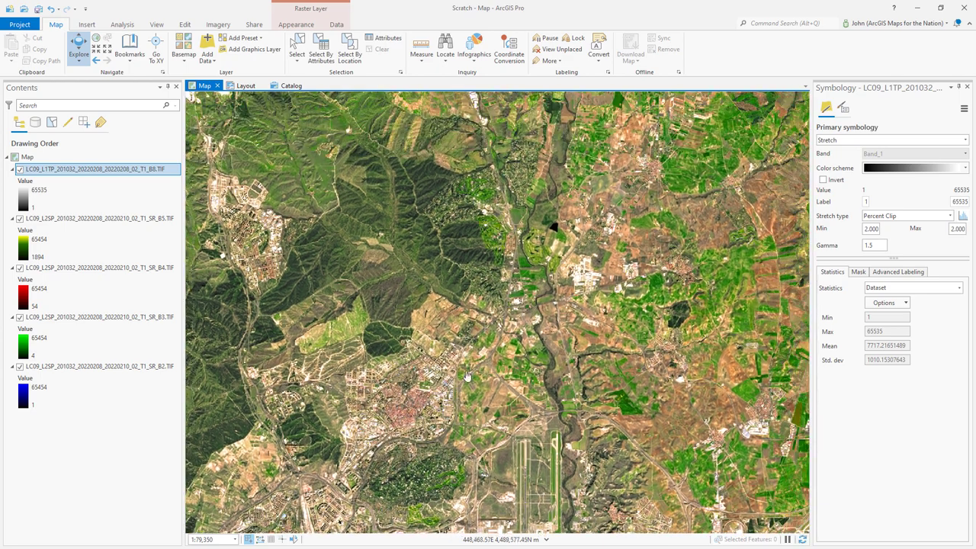
drag(492, 244, 496, 360)
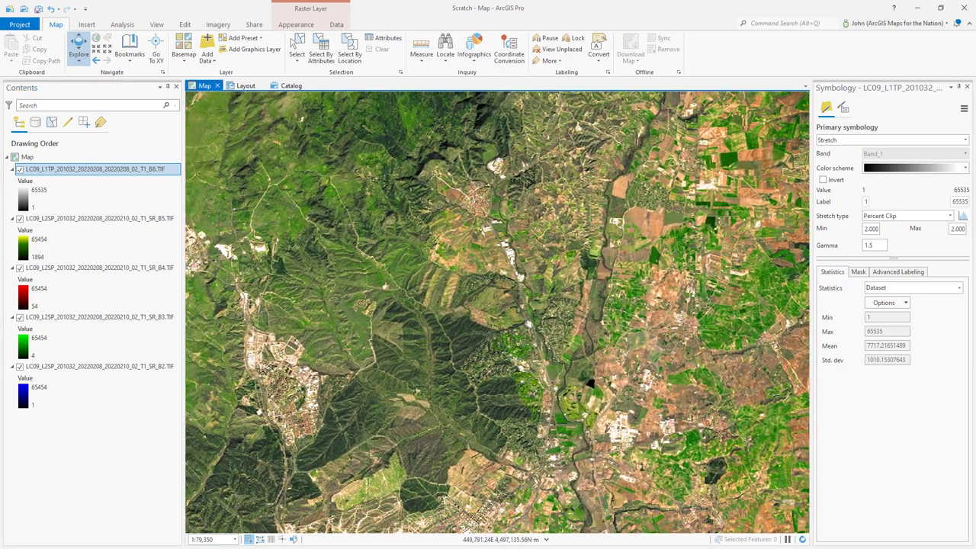